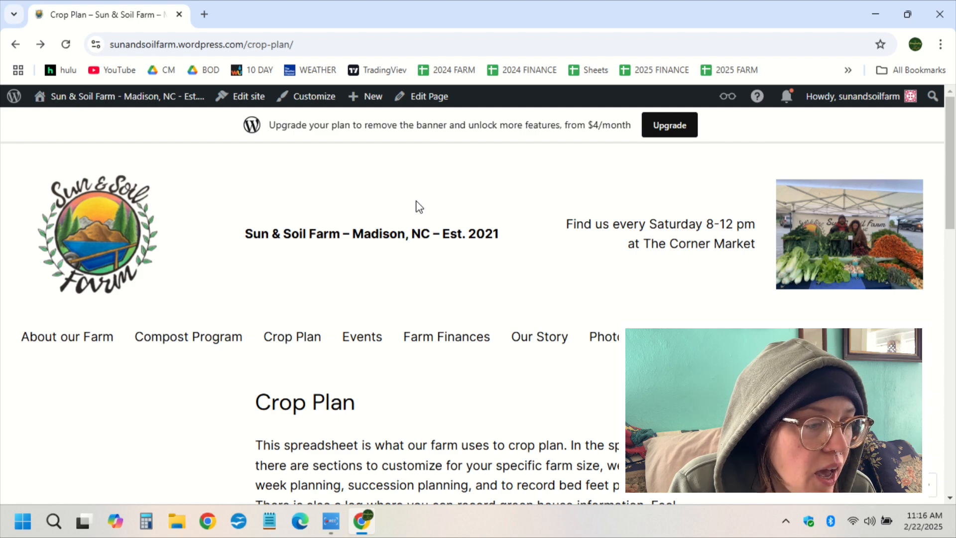
# Step: Open the farm website's Crop Plan page and find the link to the Google Sheet crop plan
pyautogui.click(299, 343)
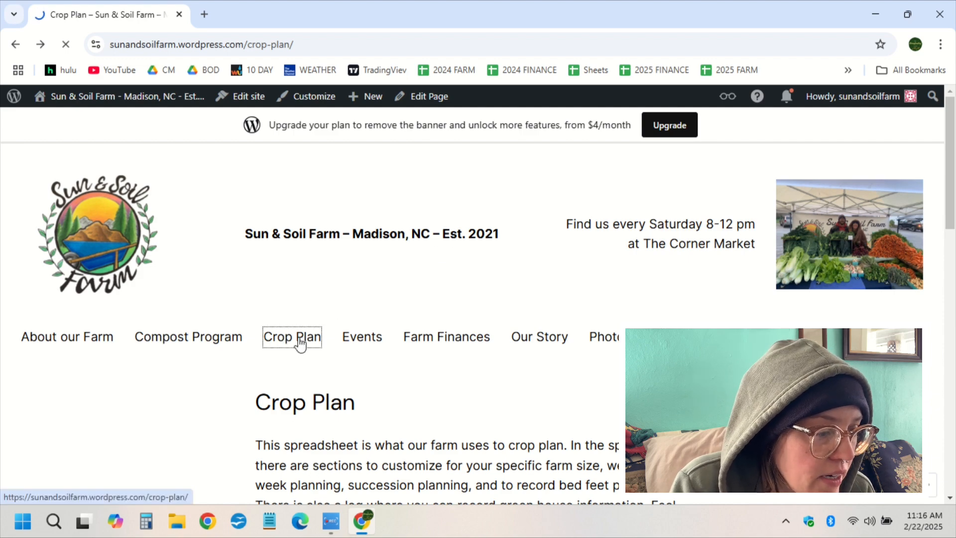
pyautogui.scroll(-3, 328, 314)
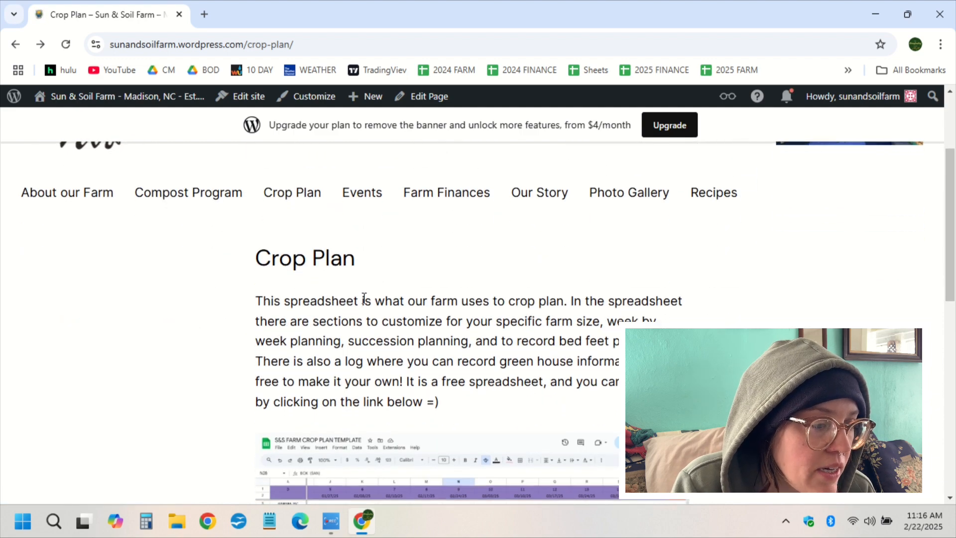
pyautogui.scroll(-1, 364, 297)
pyautogui.scroll(-5, 364, 298)
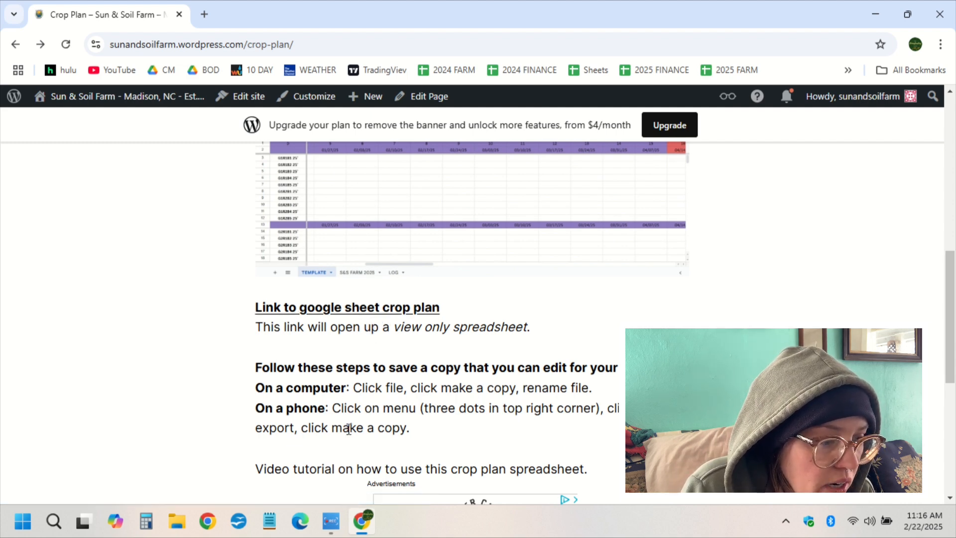
# Step: Open the linked Google Sheet crop plan template and start making a copy of it
pyautogui.click(352, 312)
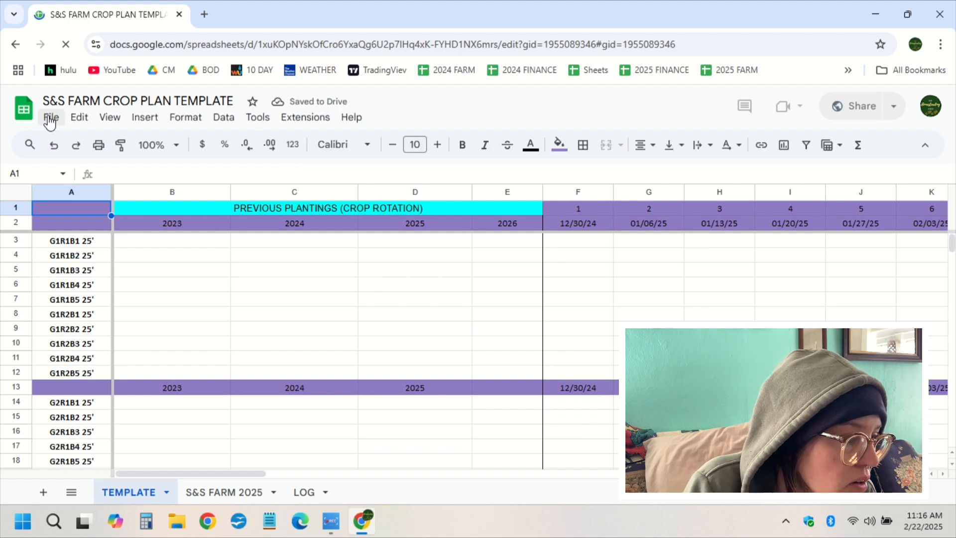
pyautogui.click(49, 120)
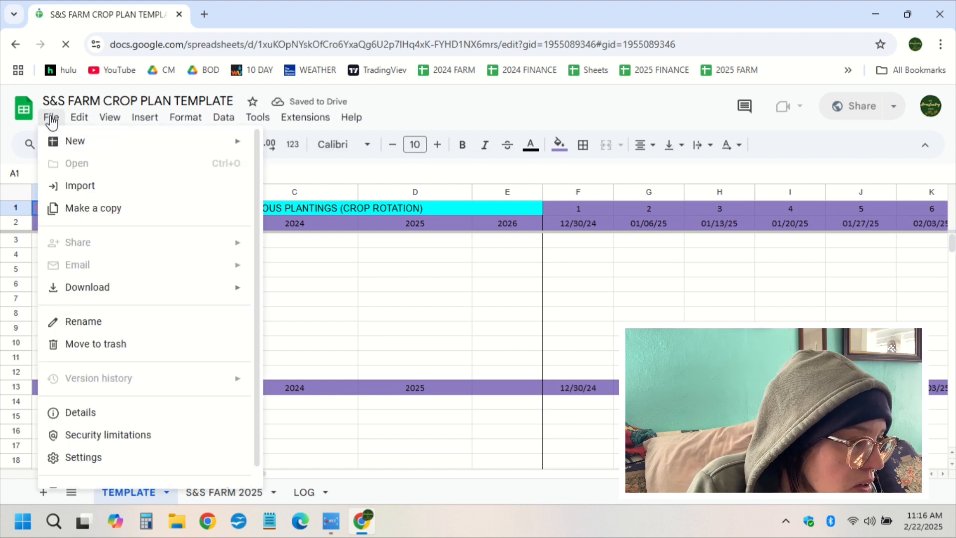
pyautogui.click(92, 212)
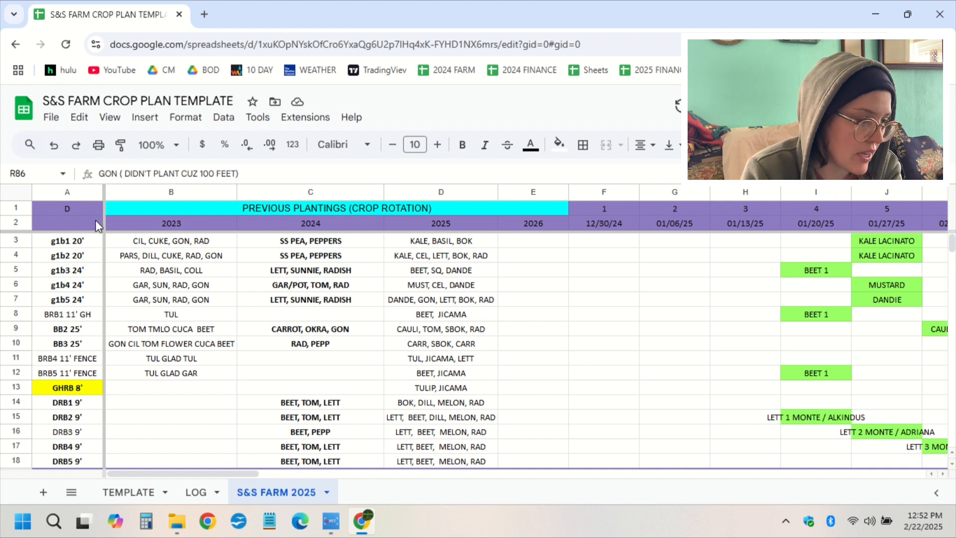
# Step: On the S&S FARM 2025 sheet, highlight the bed names in column A, then divider row 19 between garden sections
pyautogui.click(67, 192)
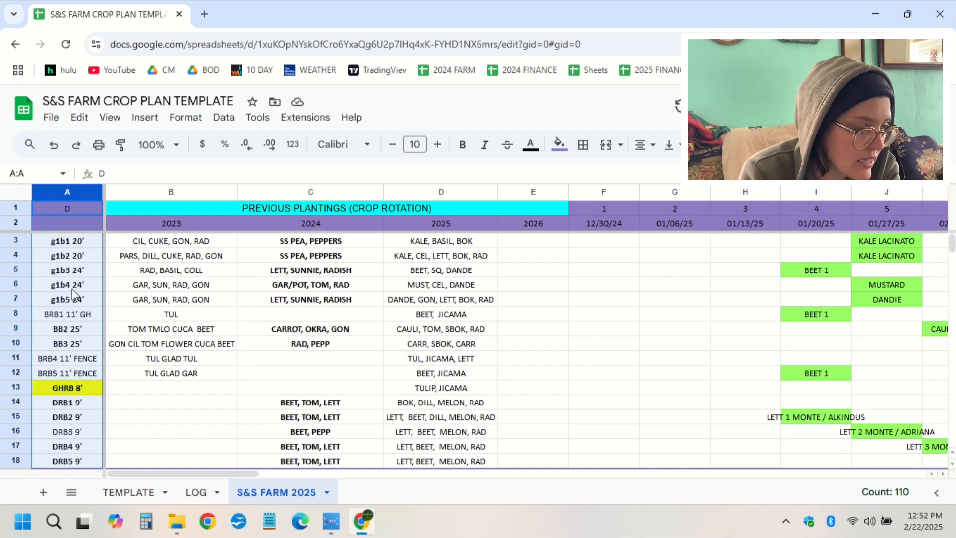
pyautogui.scroll(-2, 84, 294)
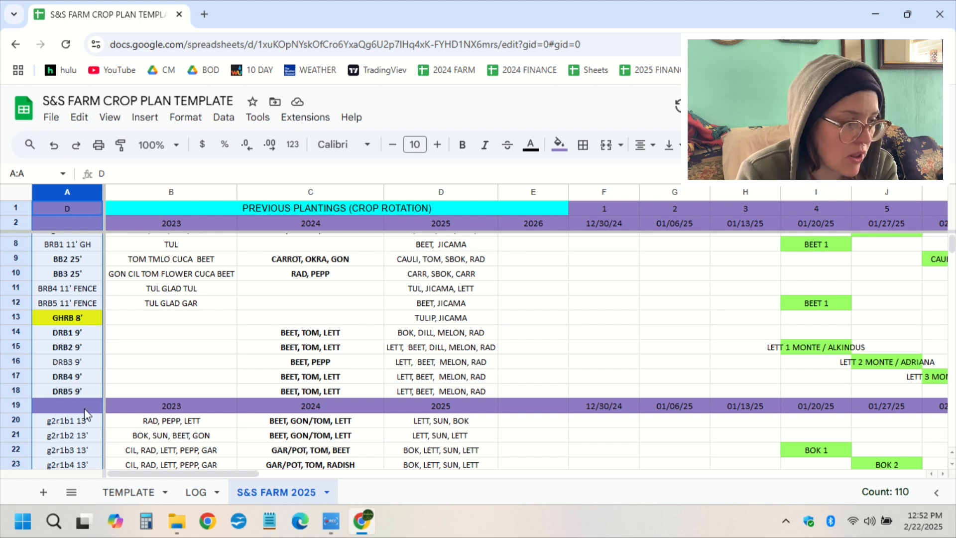
pyautogui.click(11, 407)
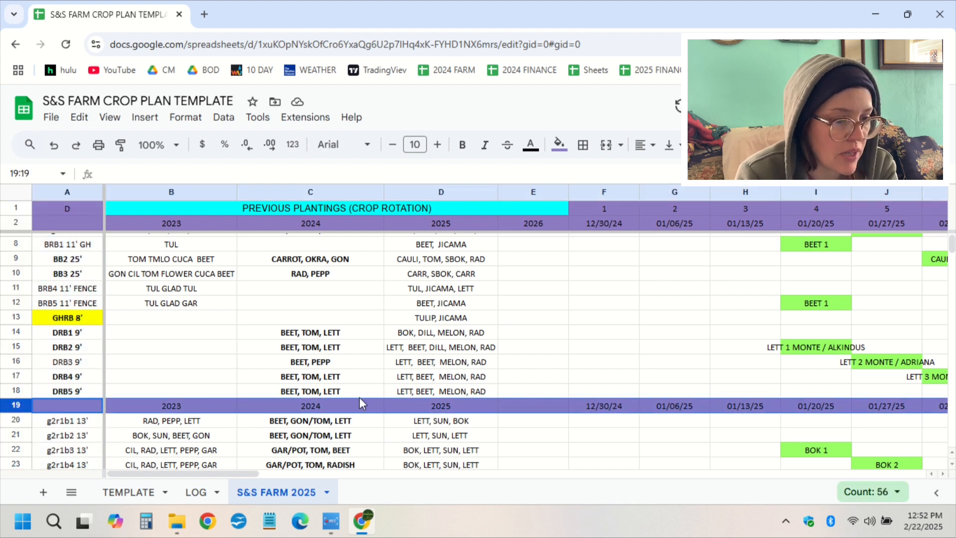
pyautogui.scroll(2, 507, 389)
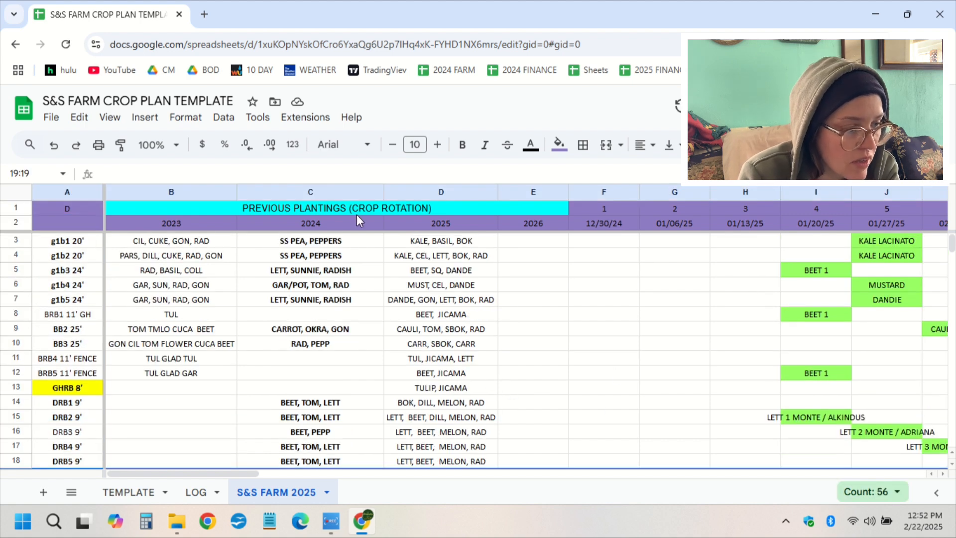
# Step: Highlight the Previous Plantings columns B to E, then examine the crop rotation history of bed g1b5 in row 7
pyautogui.moveTo(169, 196); pyautogui.dragTo(506, 213)
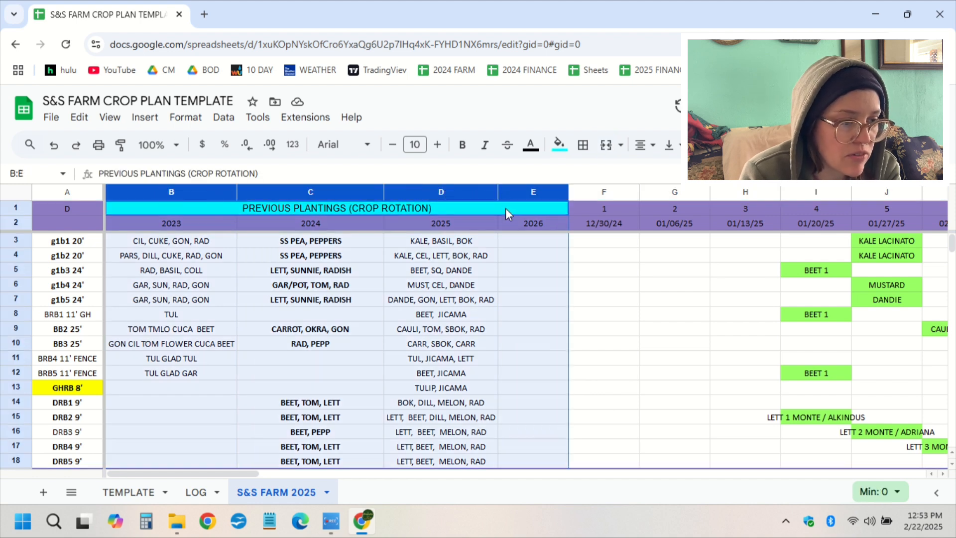
pyautogui.click(418, 301)
pyautogui.click(340, 301)
pyautogui.click(198, 301)
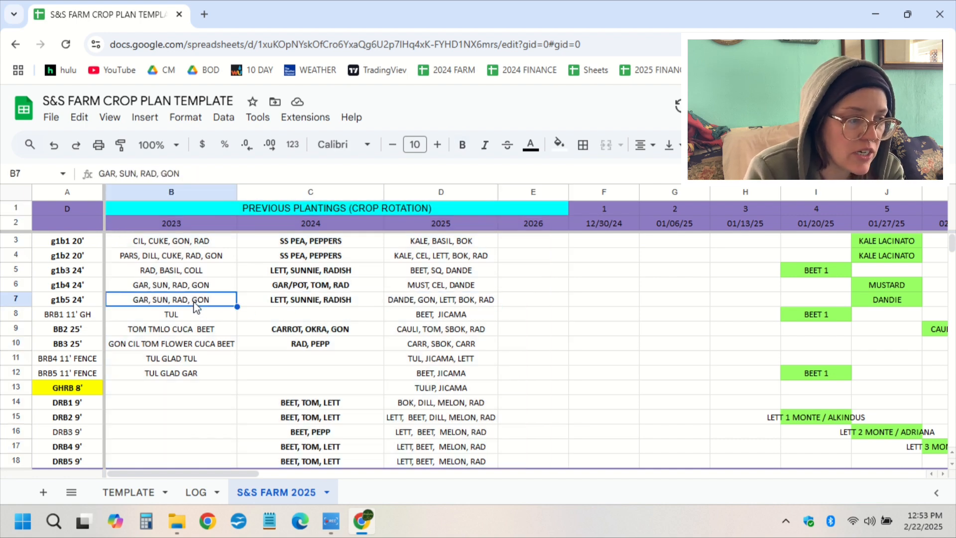
pyautogui.click(27, 301)
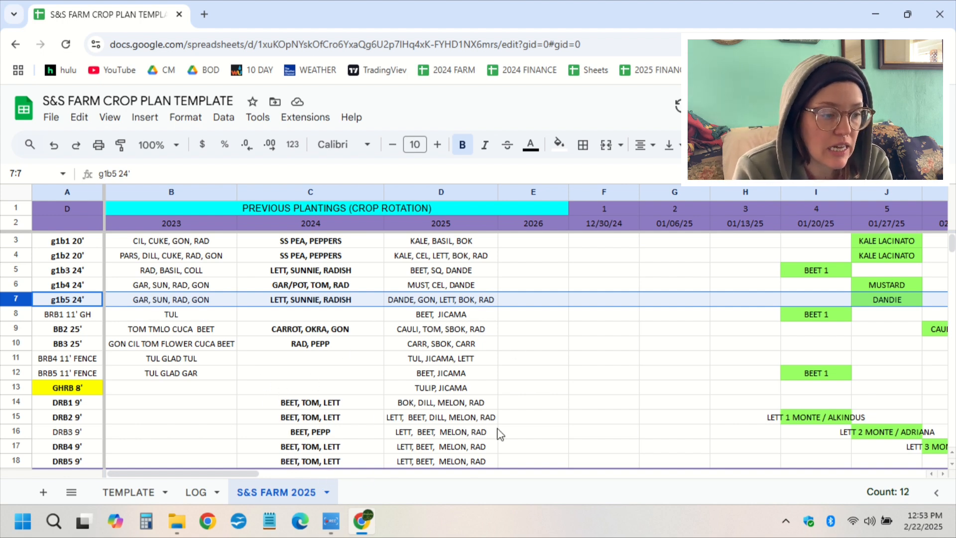
# Step: Highlight the week 1 column, then the week 16 header and its date 04/14/25 in the weekly schedule
pyautogui.moveTo(231, 475); pyautogui.dragTo(313, 470)
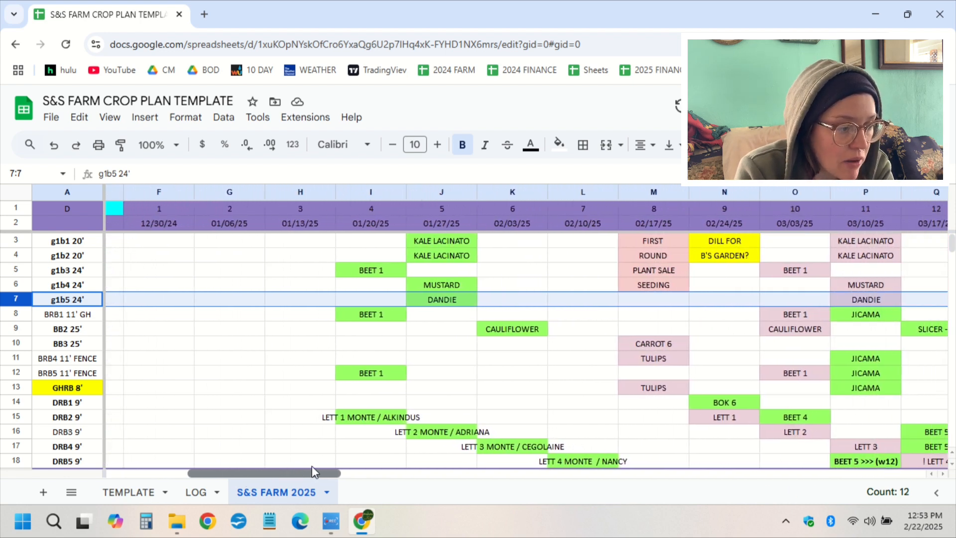
pyautogui.click(160, 192)
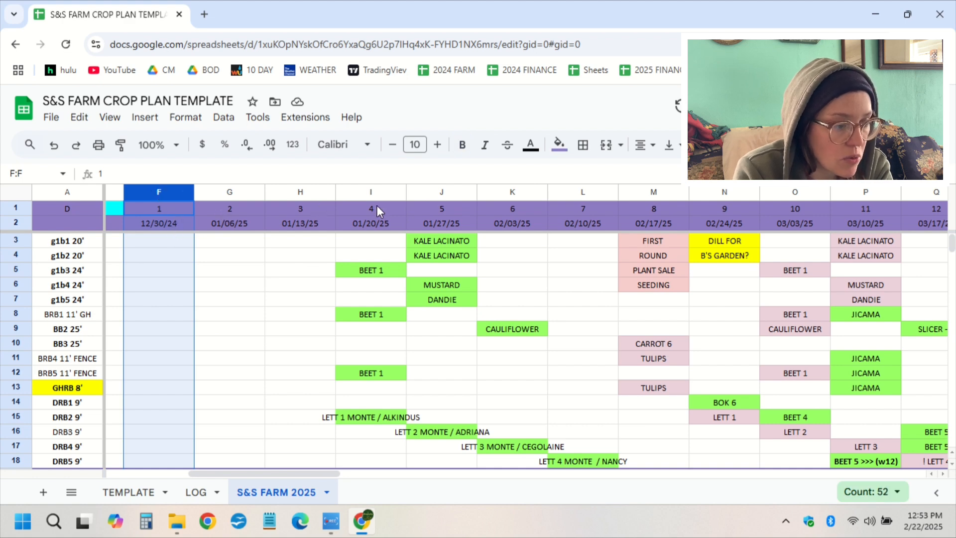
pyautogui.hscroll(5, 349, 472)
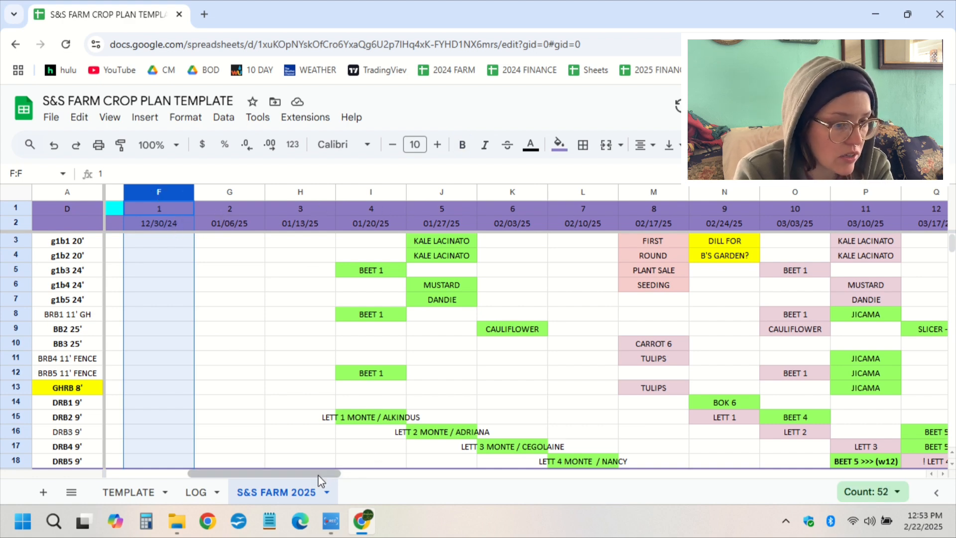
pyautogui.moveTo(375, 476); pyautogui.dragTo(459, 456)
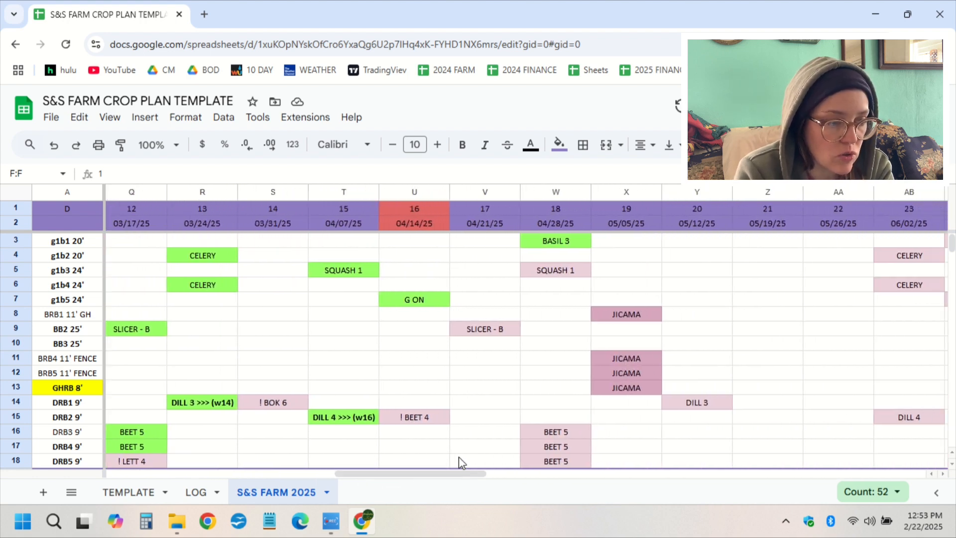
pyautogui.click(417, 213)
pyautogui.moveTo(417, 214); pyautogui.dragTo(423, 230)
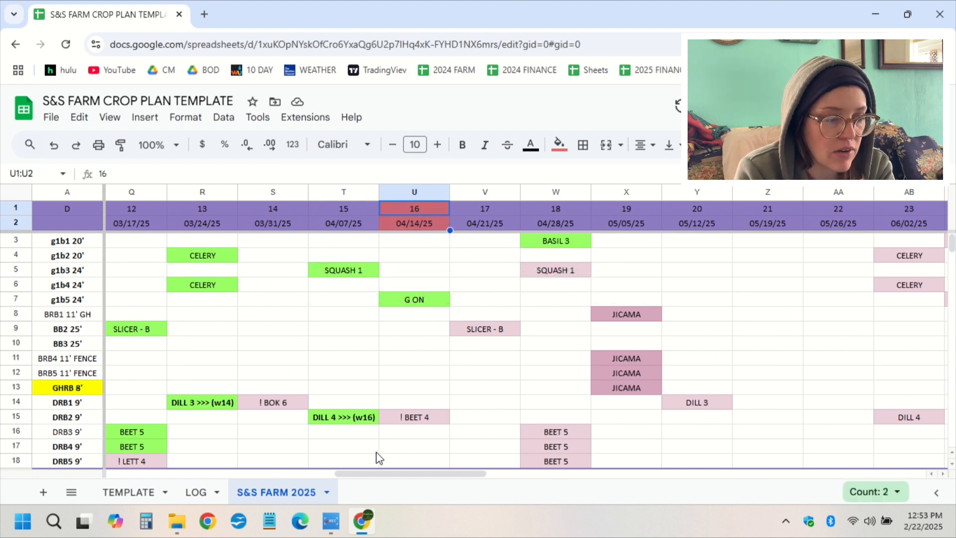
# Step: Highlight the week 26 header dated 06/23/25, then the week 27 and week 42 columns of the schedule
pyautogui.moveTo(386, 472); pyautogui.dragTo(508, 473)
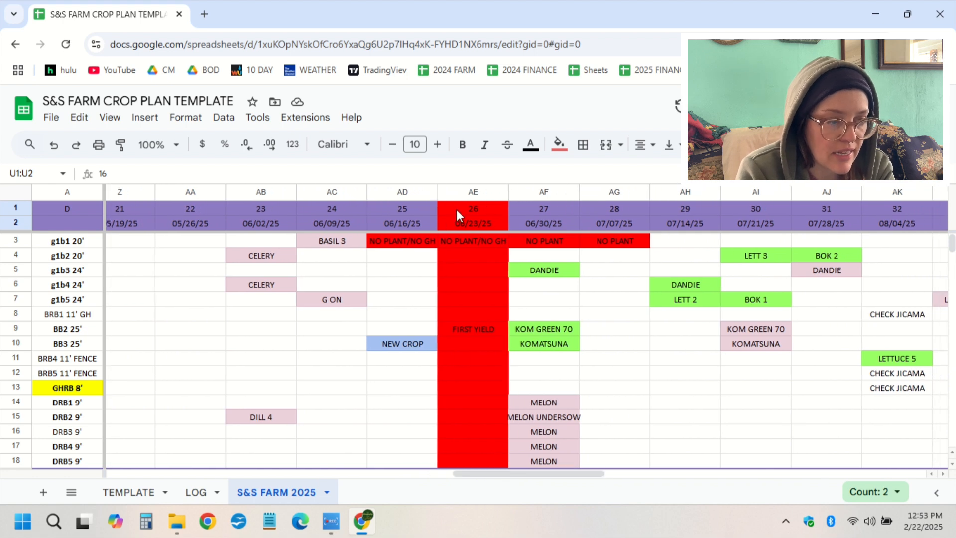
pyautogui.moveTo(457, 209); pyautogui.dragTo(456, 226)
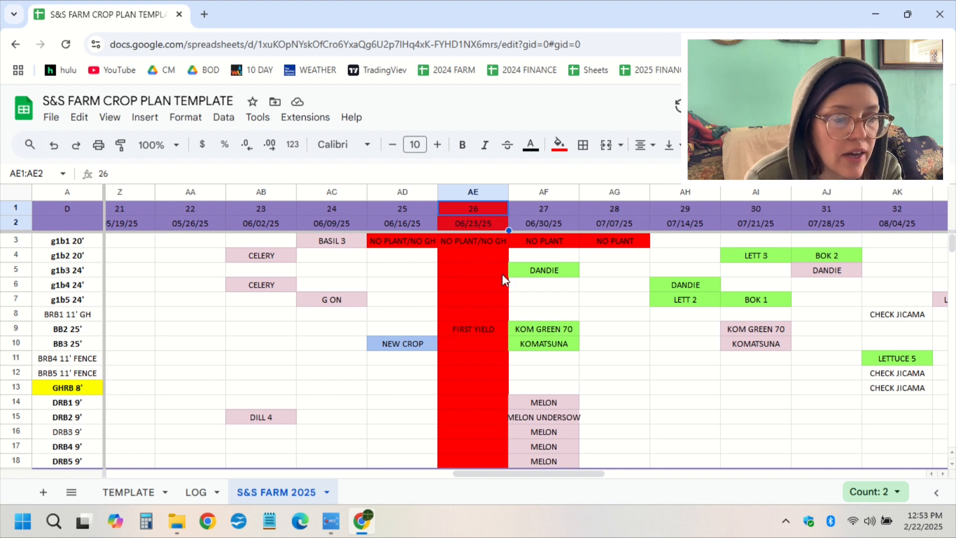
pyautogui.click(544, 196)
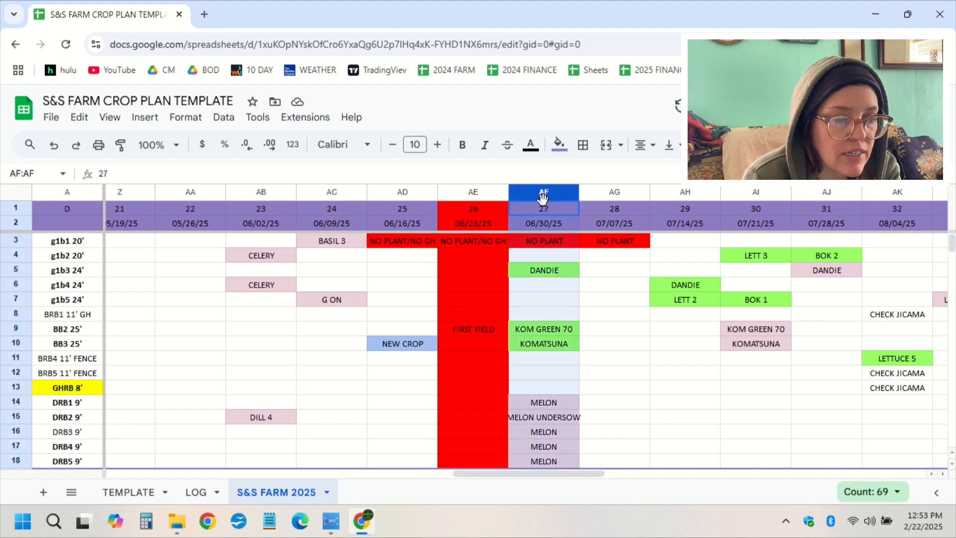
pyautogui.click(594, 195)
pyautogui.click(546, 194)
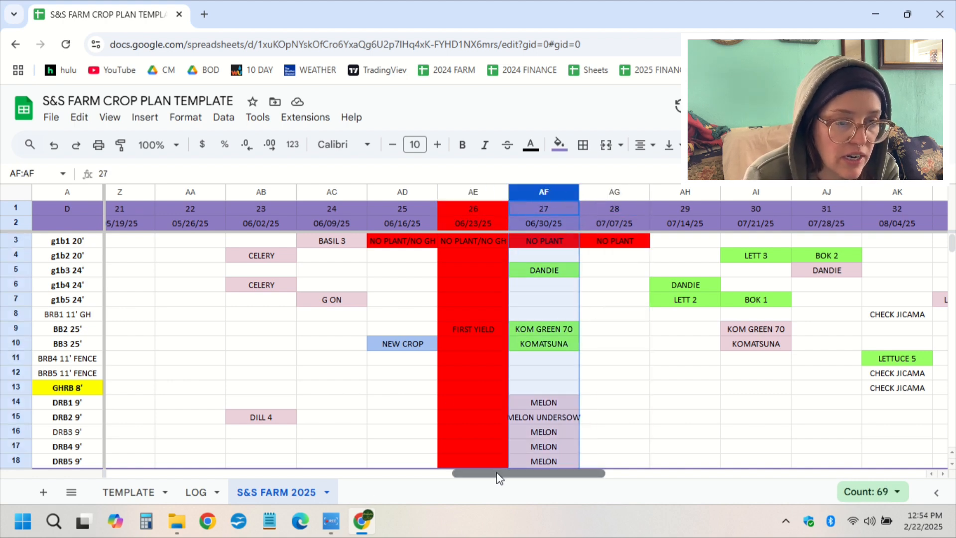
pyautogui.moveTo(497, 473); pyautogui.dragTo(682, 471)
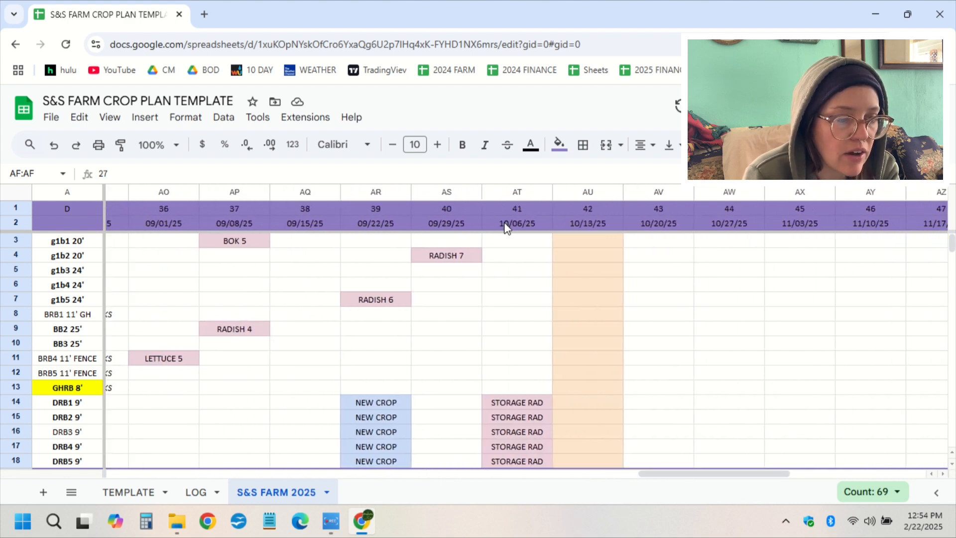
pyautogui.click(588, 192)
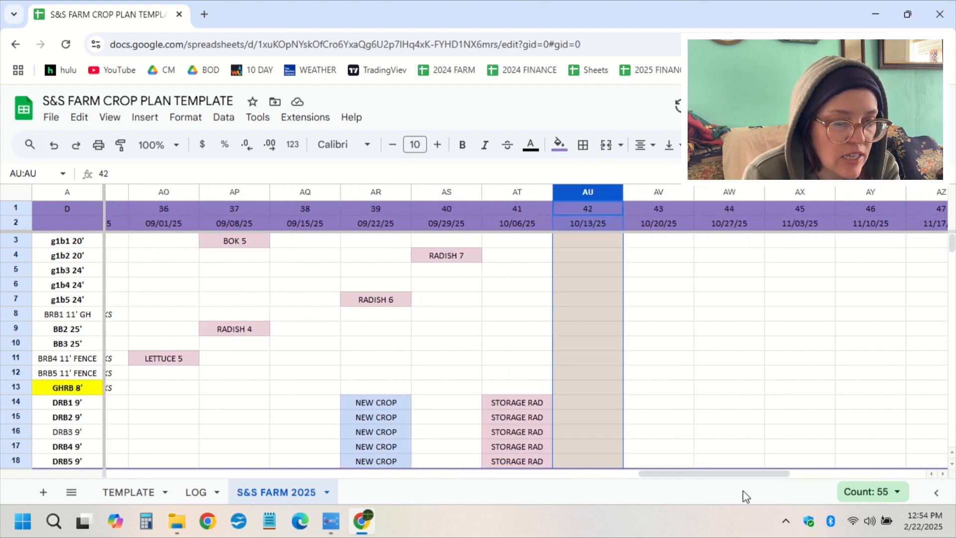
# Step: Return to the first columns and highlight black divider row 70 above the Bed Feet Per Crop section
pyautogui.moveTo(721, 473); pyautogui.dragTo(113, 491)
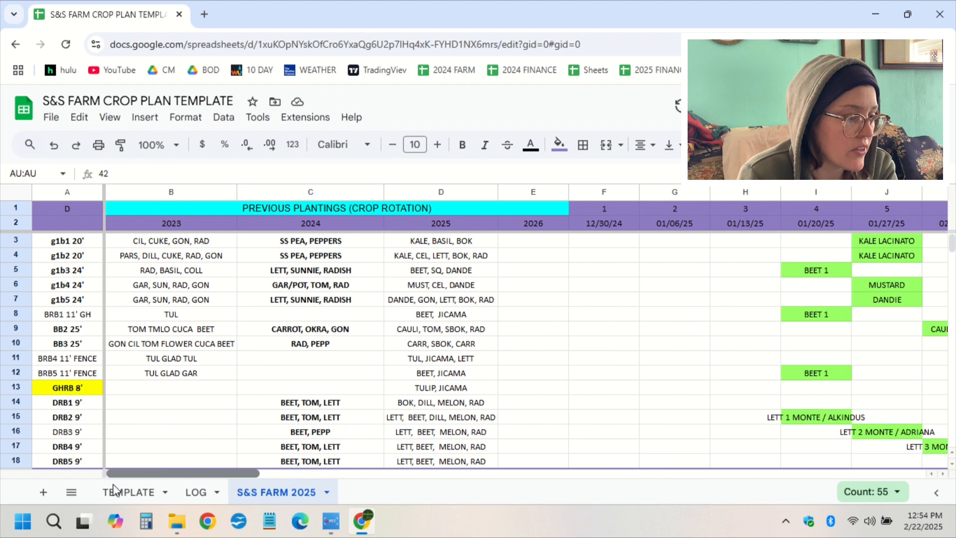
pyautogui.scroll(-6, 215, 404)
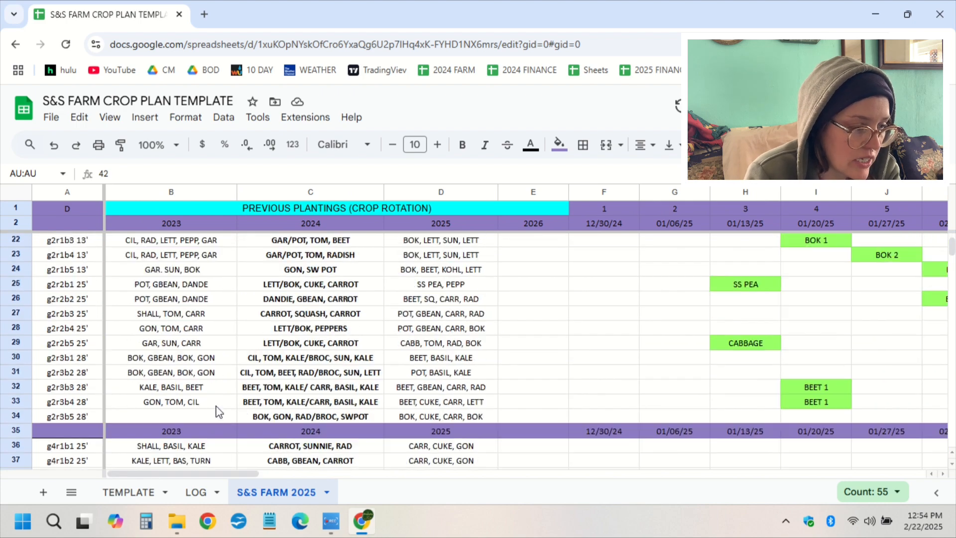
pyautogui.scroll(-14, 217, 411)
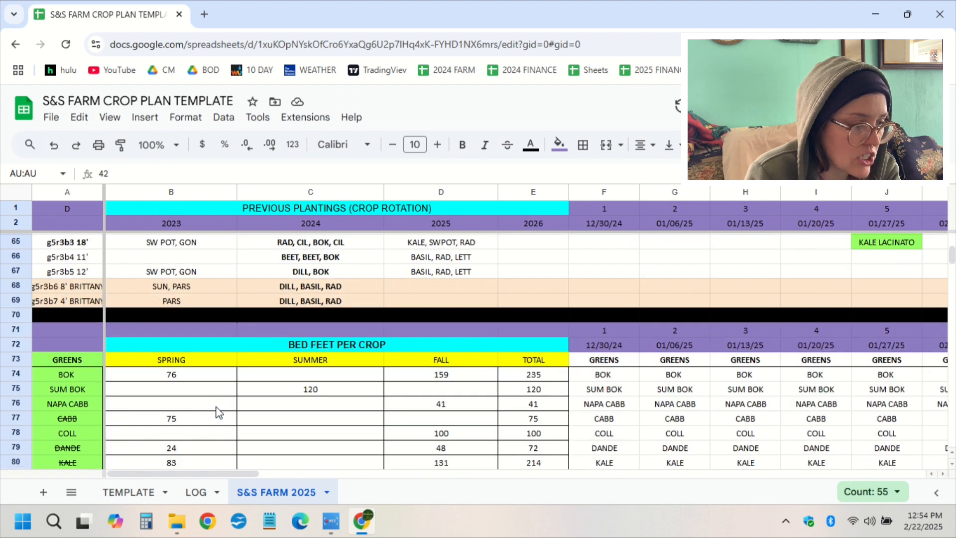
pyautogui.scroll(-2, 217, 412)
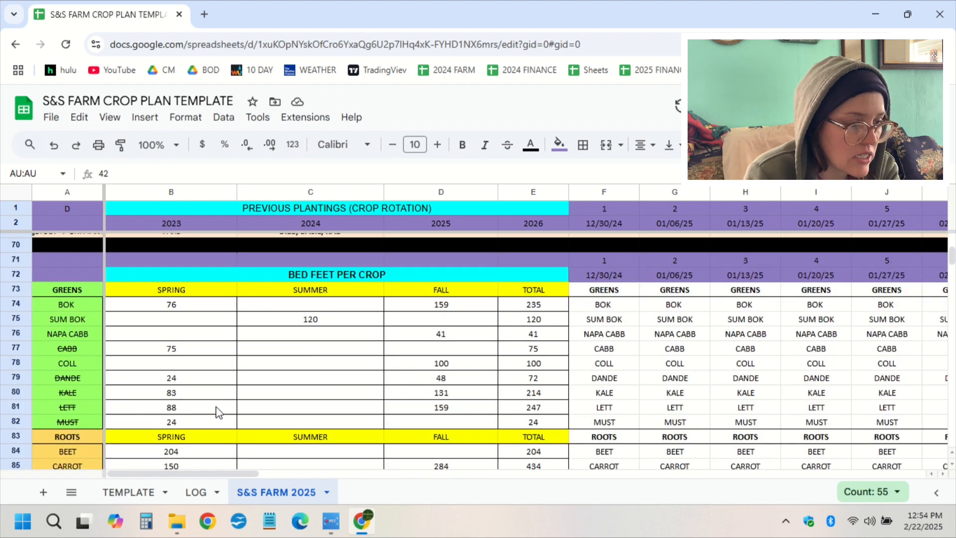
pyautogui.click(3, 247)
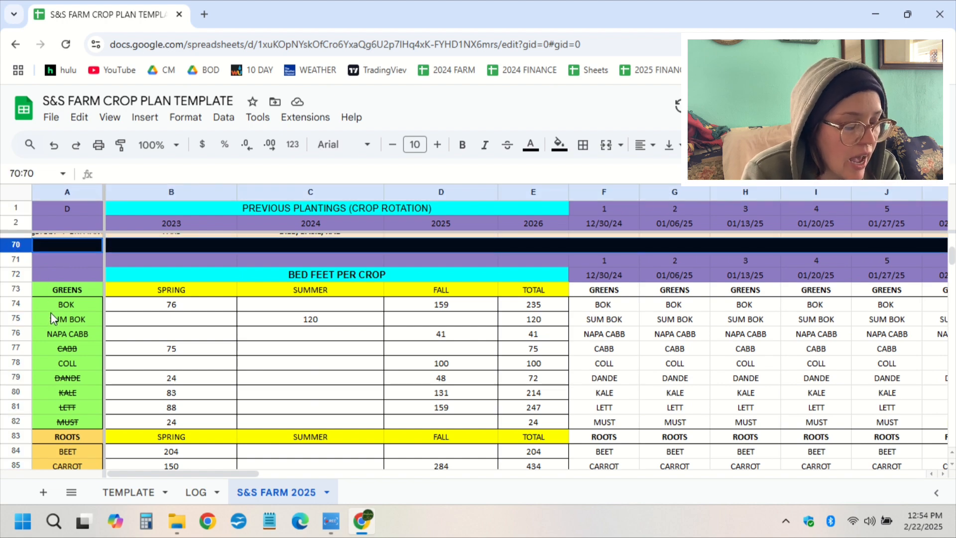
# Step: Select the crop category list A73:A111, then the BED FEET PER CROP heading in row 72
pyautogui.moveTo(52, 289); pyautogui.dragTo(82, 461)
pyautogui.scroll(9, 101, 442)
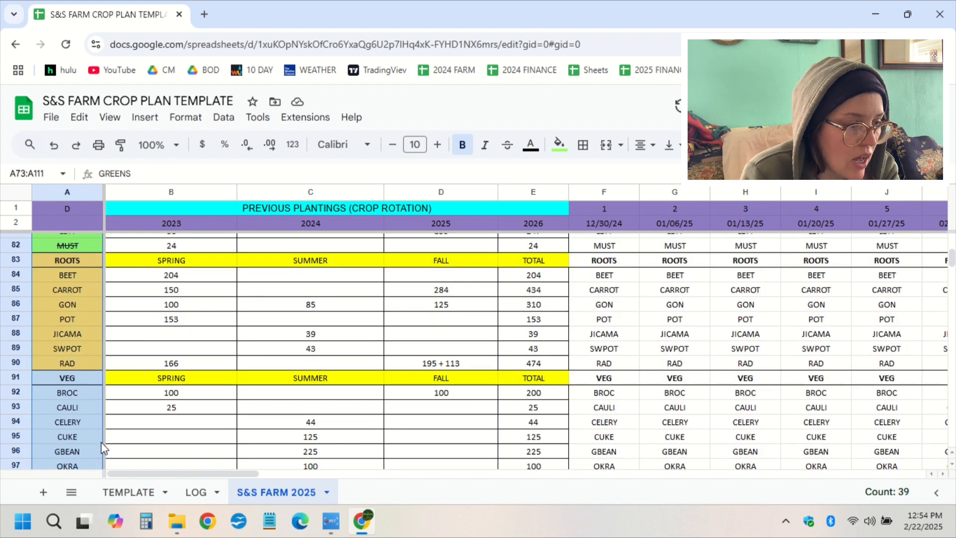
pyautogui.scroll(2, 102, 440)
pyautogui.scroll(-4, 102, 440)
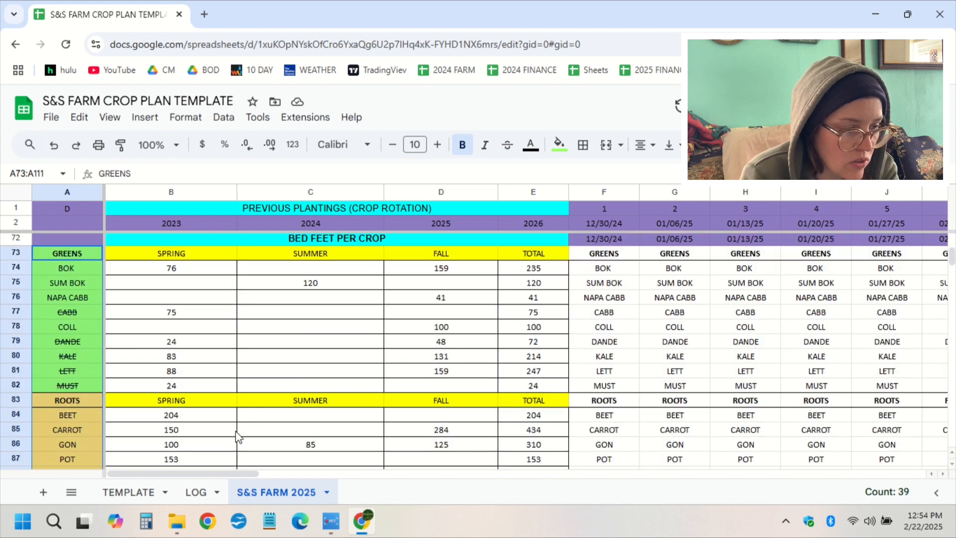
pyautogui.click(319, 241)
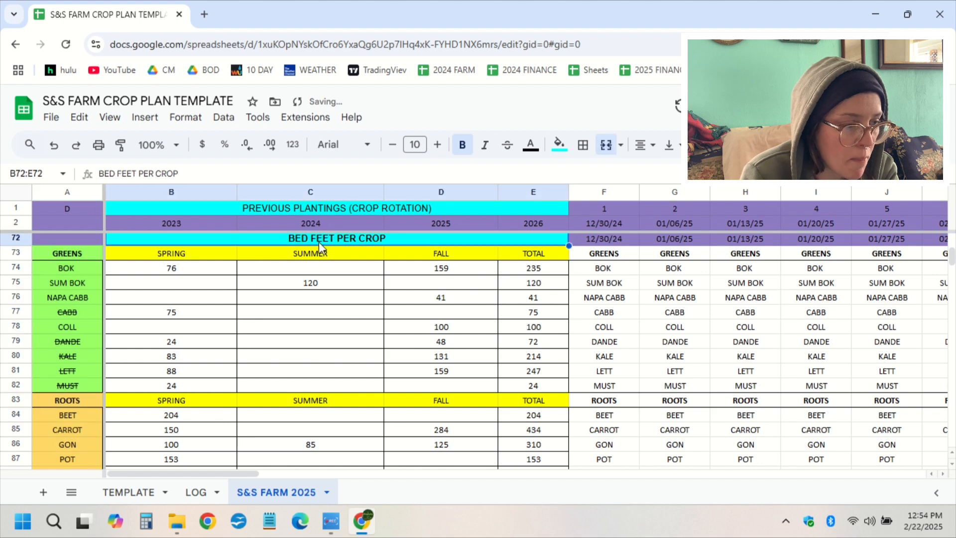
# Step: Highlight the BOK row 74 and examine its weekly planting entries across the spring weeks
pyautogui.click(14, 273)
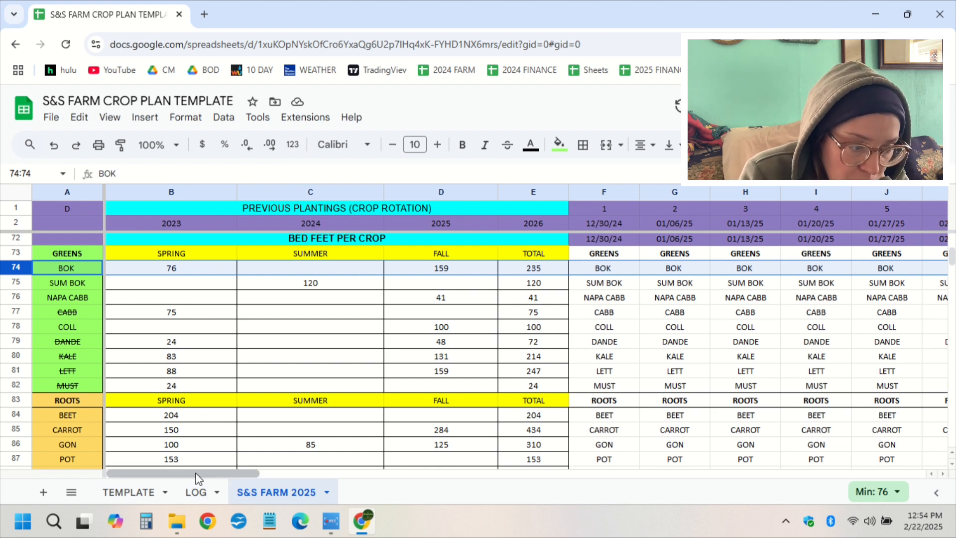
pyautogui.moveTo(196, 476); pyautogui.dragTo(303, 473)
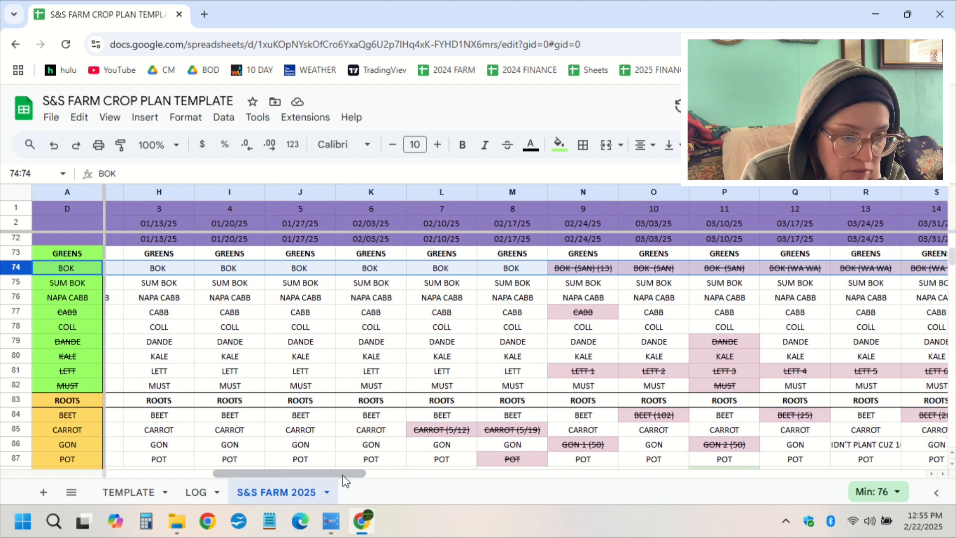
pyautogui.moveTo(342, 475); pyautogui.dragTo(403, 476)
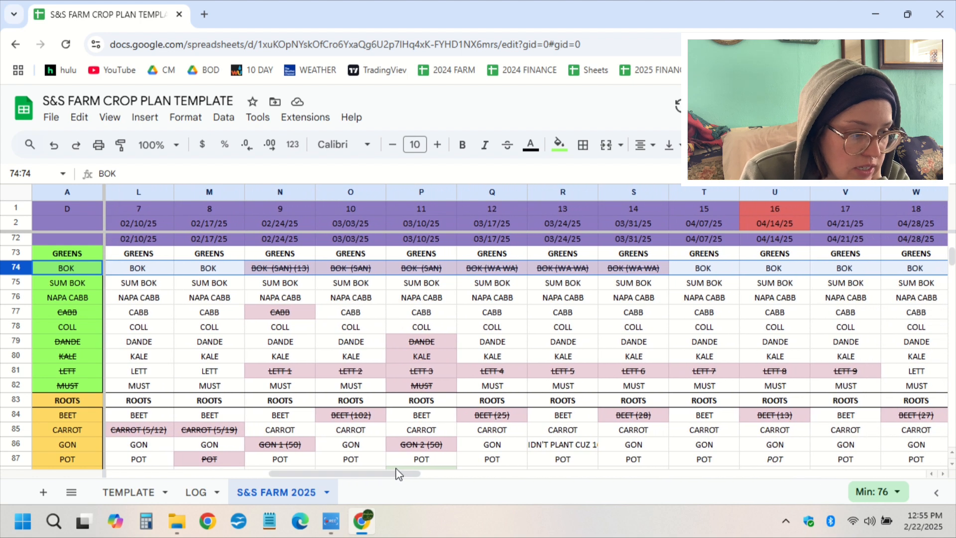
# Step: Remove the strikethrough from the LETT 1 to LETT 9 entries in N81:V81 of the lettuce row
pyautogui.click(19, 369)
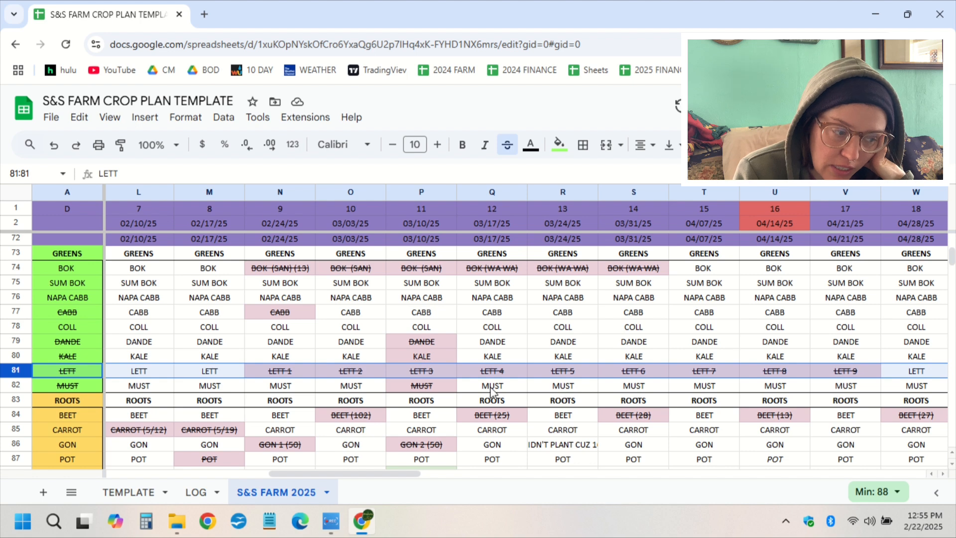
pyautogui.click(293, 374)
pyautogui.moveTo(281, 375); pyautogui.dragTo(841, 383)
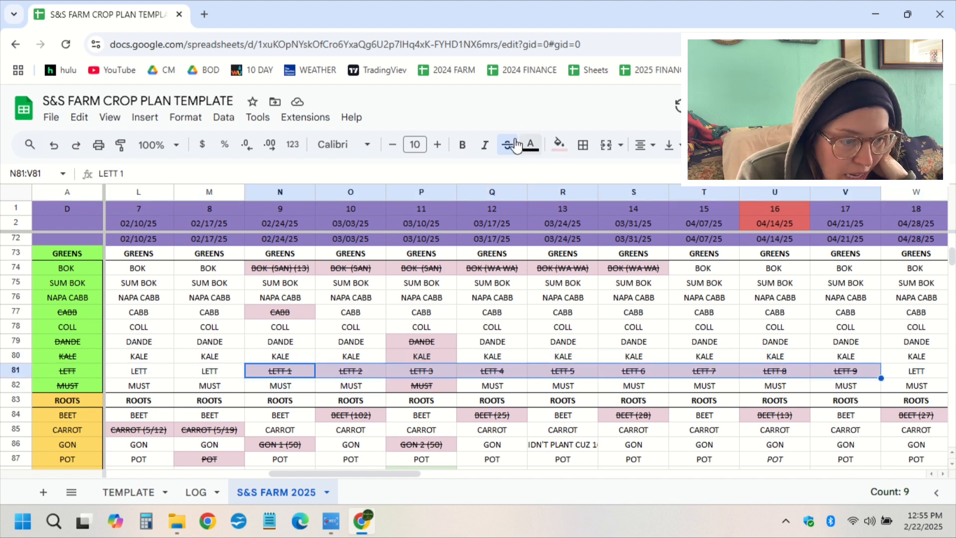
pyautogui.hotkey('alt', 'shift', '5')
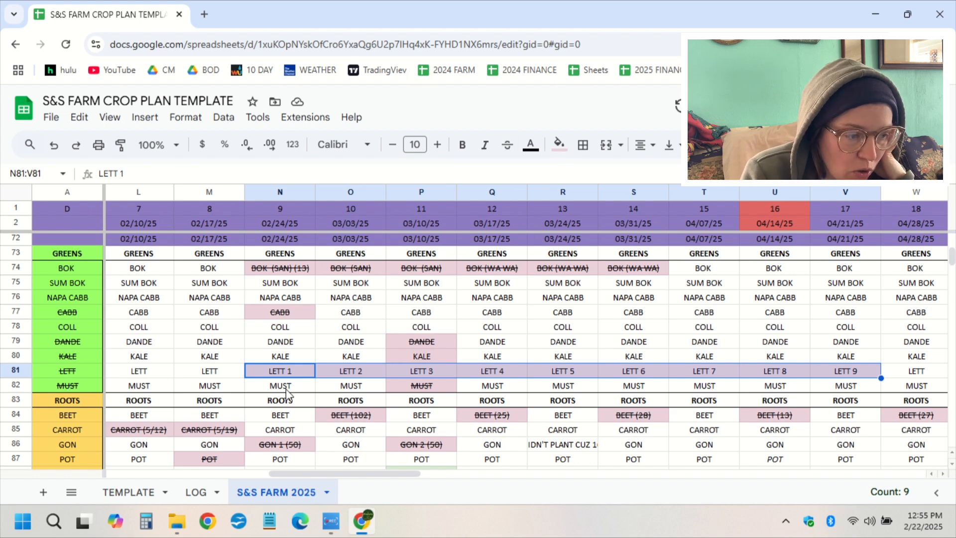
# Step: Highlight the week 9 column and locate its LETT 1 planting in bed DRB2 9', selecting cell N15
pyautogui.scroll(2, 288, 396)
pyautogui.scroll(-2, 289, 393)
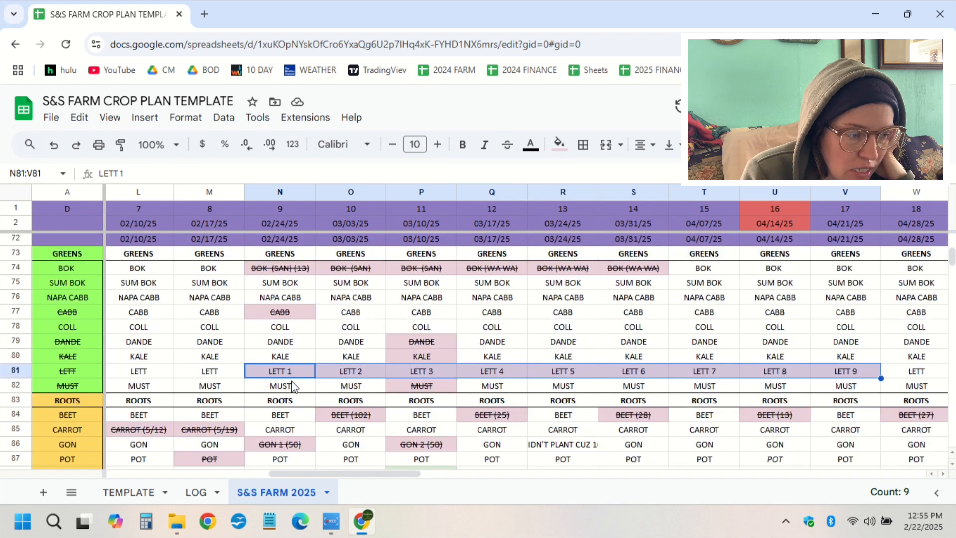
pyautogui.click(274, 192)
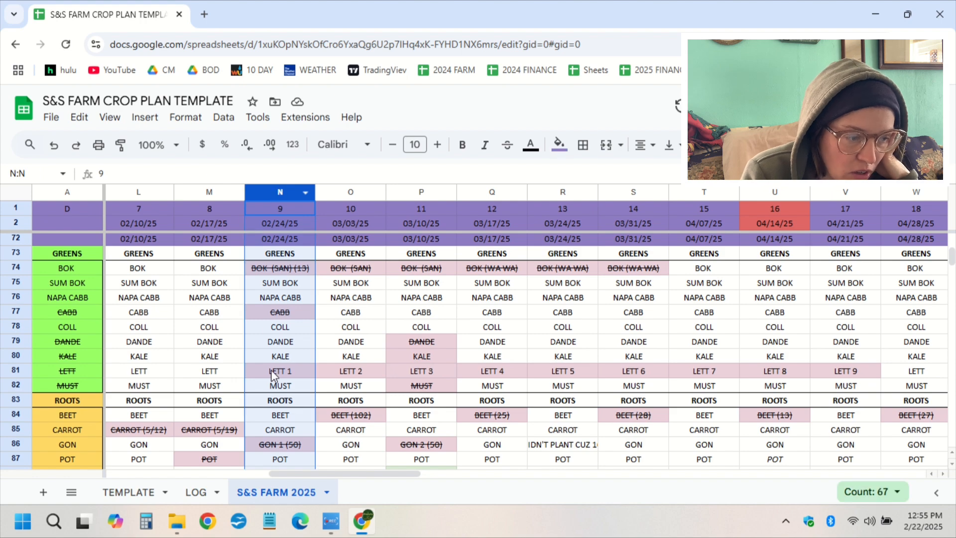
pyautogui.scroll(2, 277, 388)
pyautogui.scroll(8, 277, 386)
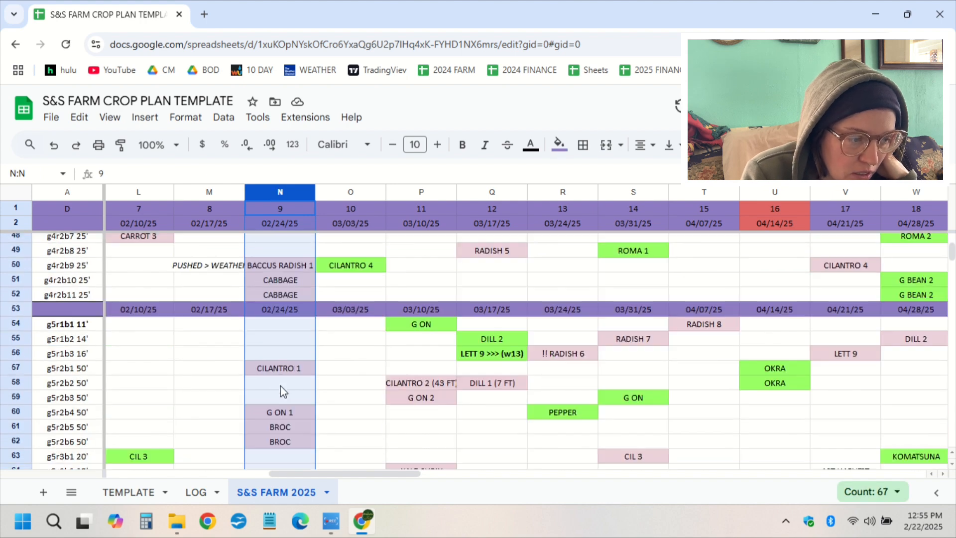
pyautogui.scroll(3, 283, 391)
pyautogui.scroll(8, 290, 395)
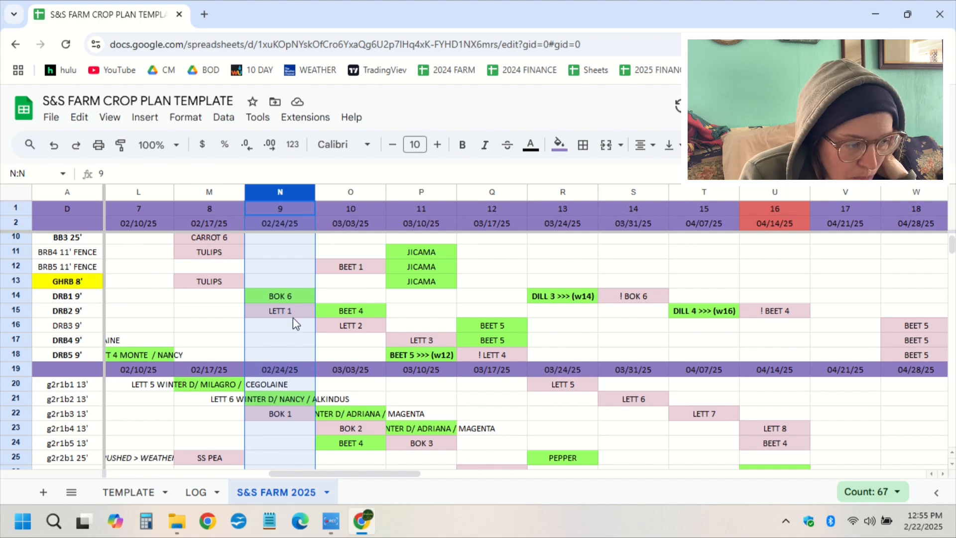
pyautogui.click(295, 315)
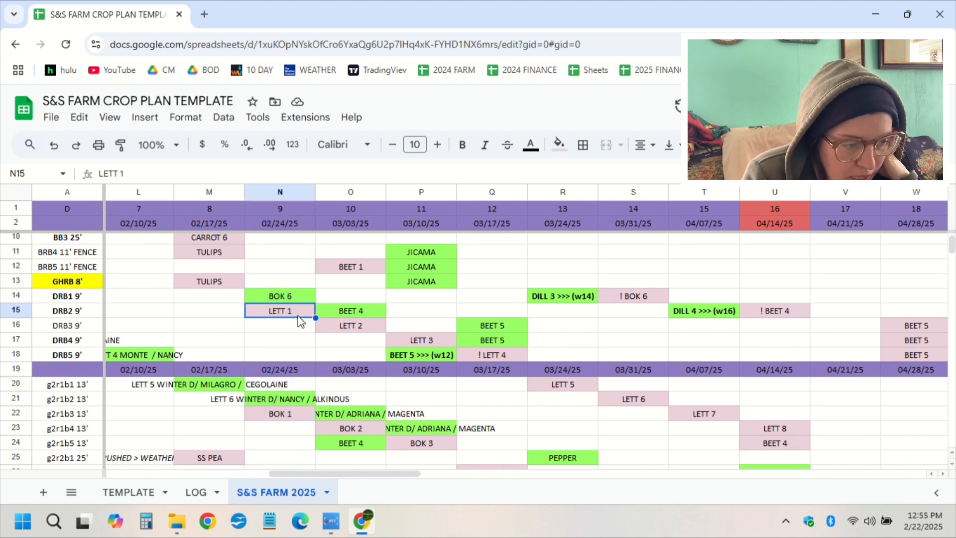
# Step: Strike through the week 9 lettuce entry N81 in the bed feet section and change its text to LETT 1 (9)
pyautogui.scroll(-20, 299, 328)
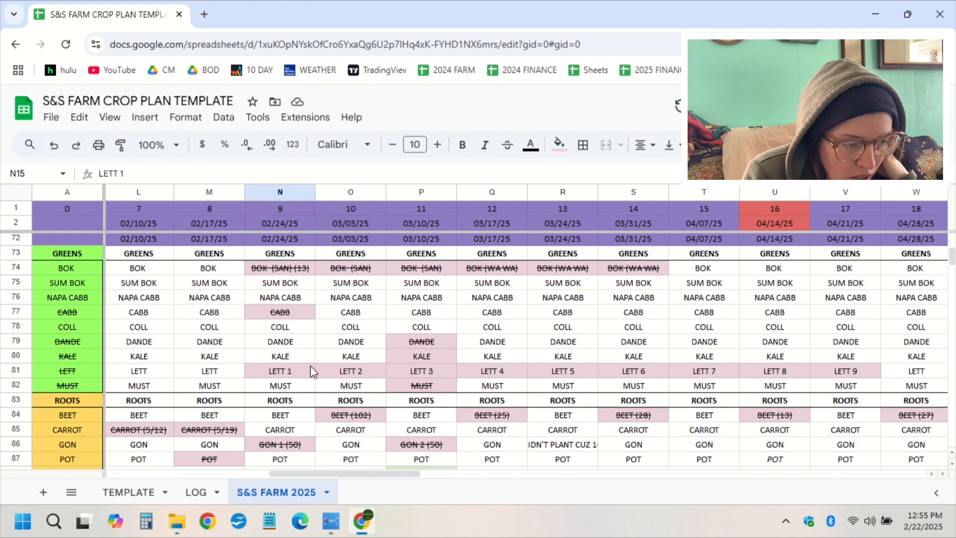
pyautogui.click(309, 368)
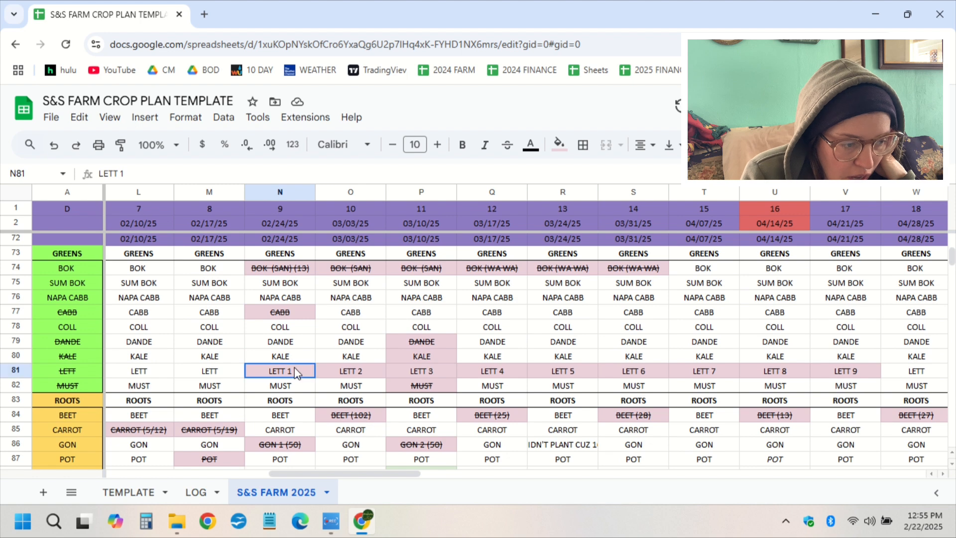
pyautogui.click(505, 146)
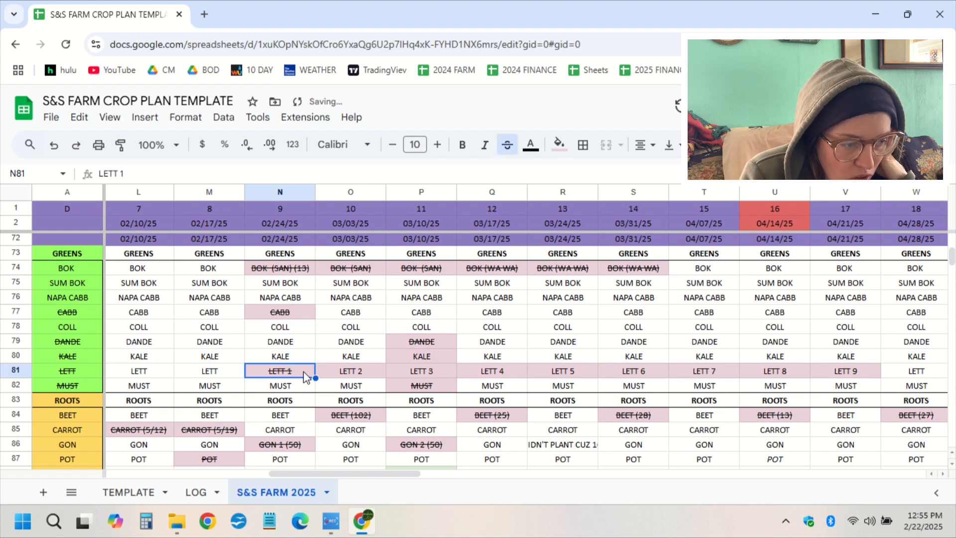
pyautogui.doubleClick(303, 372)
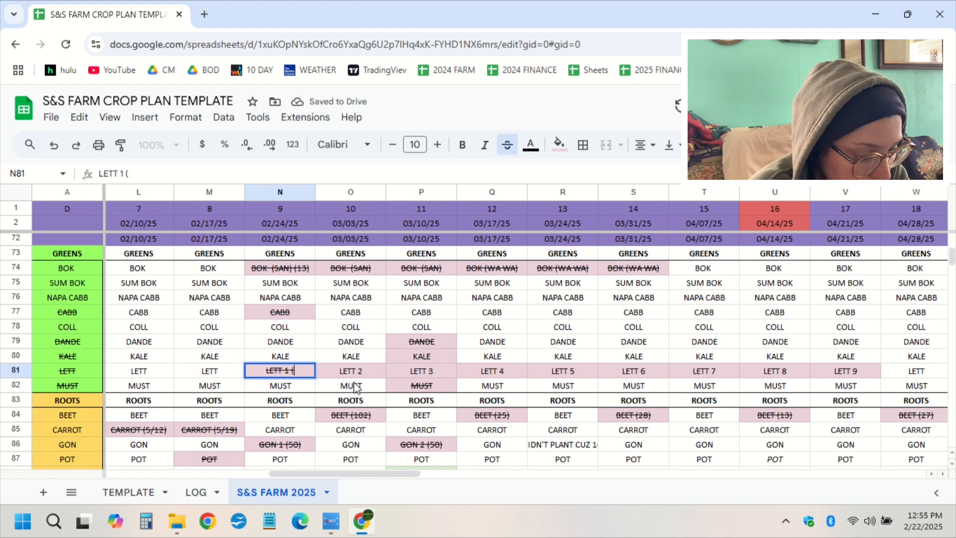
pyautogui.write('(9)')
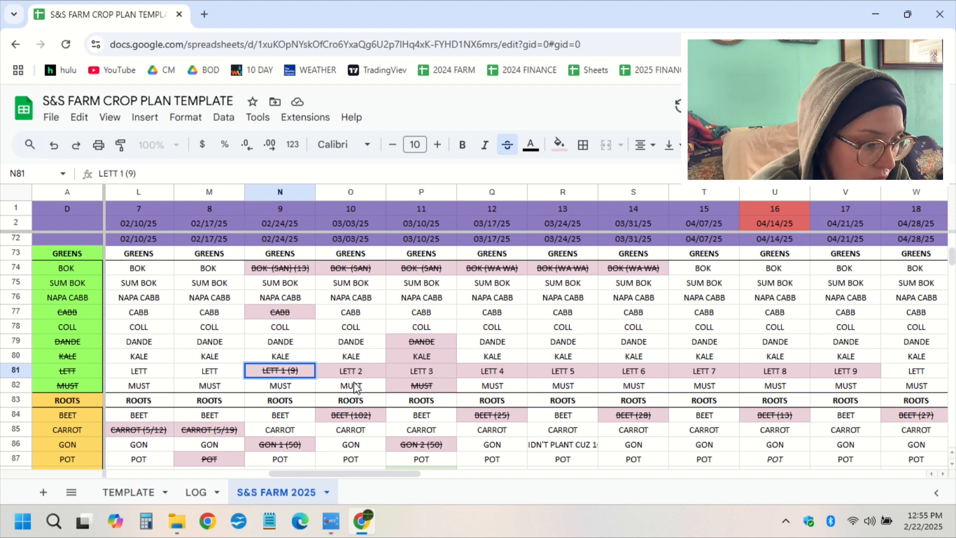
pyautogui.press('Return')
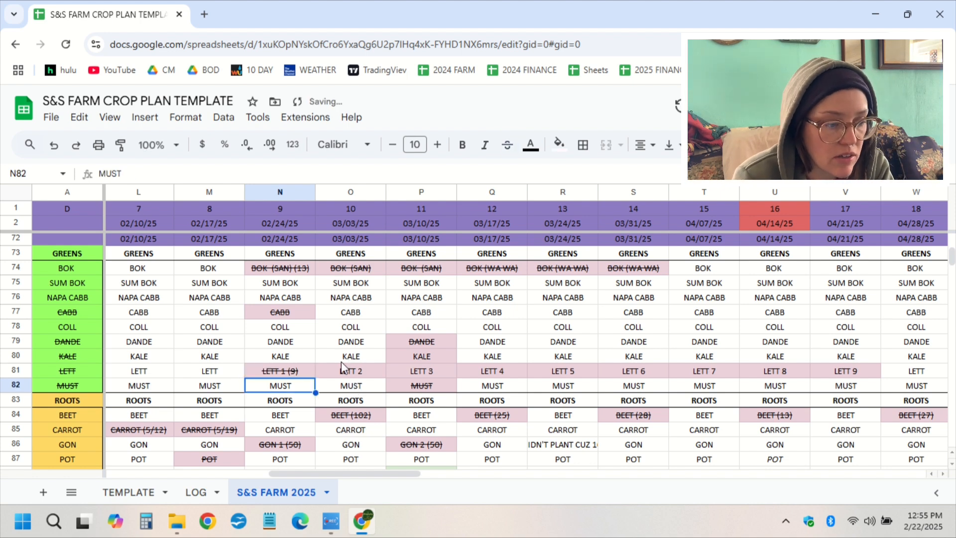
# Step: Strike through the remaining lettuce entries LETT 2 to LETT 9 in O81:V81
pyautogui.moveTo(343, 369); pyautogui.dragTo(828, 370)
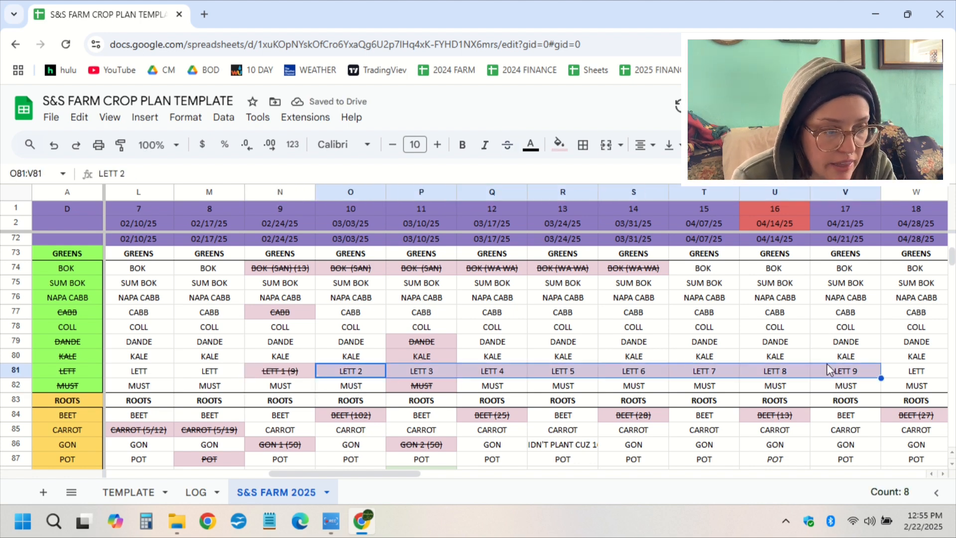
pyautogui.click(506, 145)
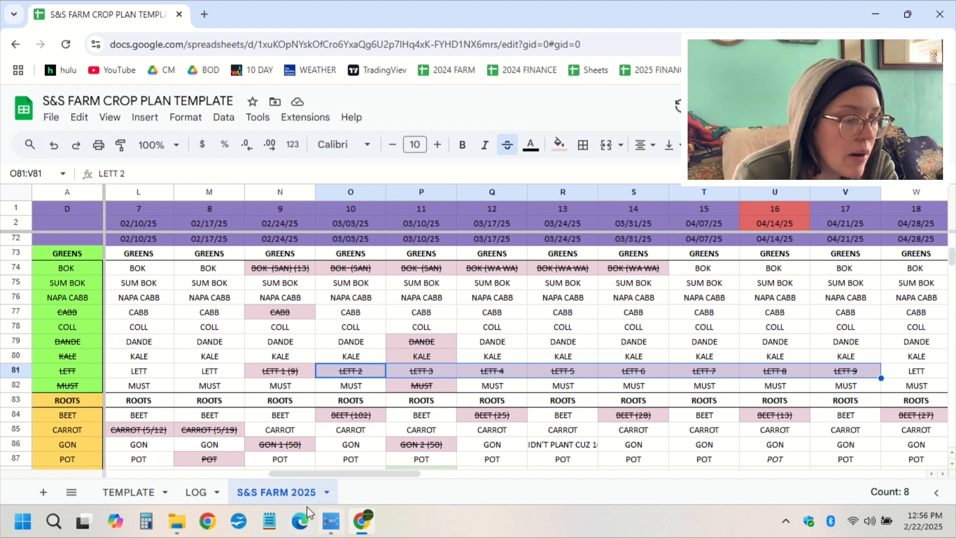
# Step: Step through the planted BEET entries in row 84 for weeks 10, 12, 14 and 16
pyautogui.click(369, 421)
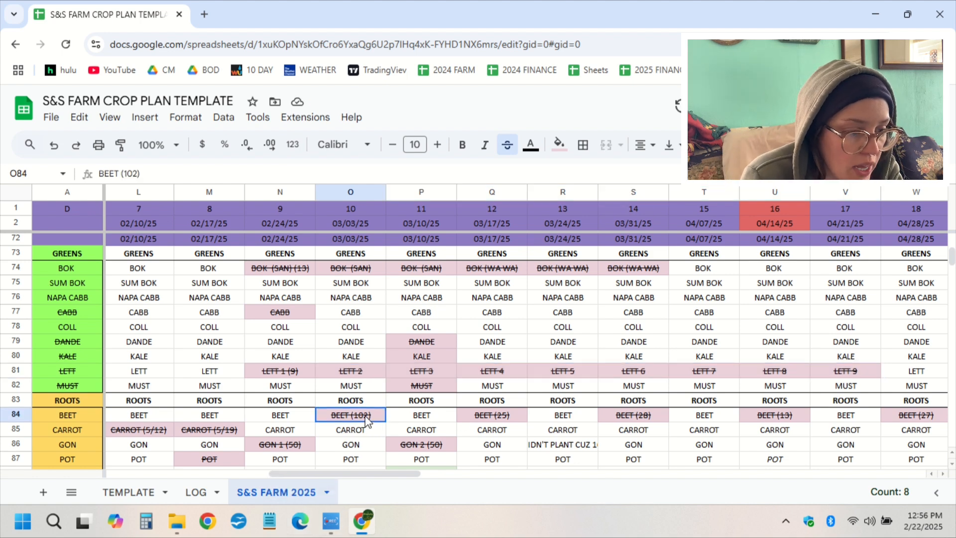
pyautogui.click(515, 416)
pyautogui.click(650, 413)
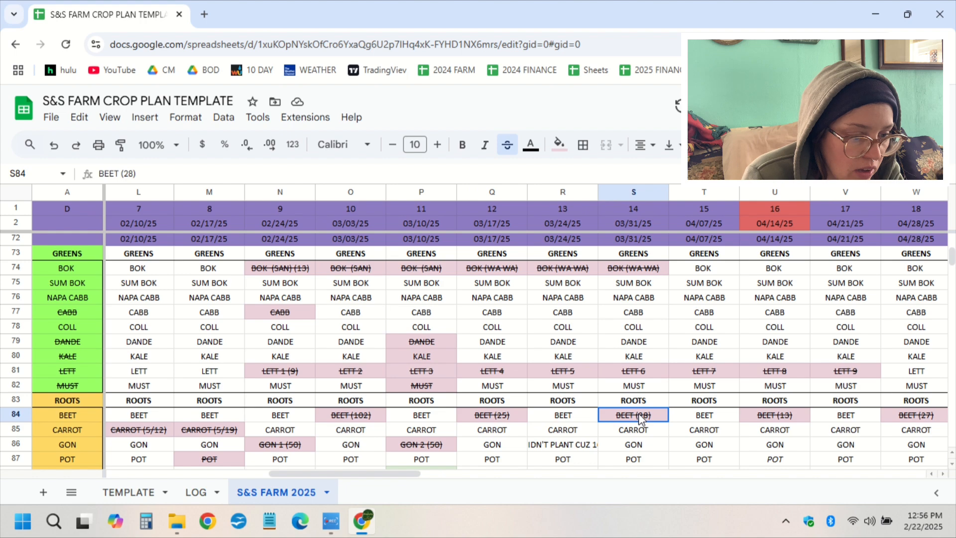
pyautogui.click(804, 416)
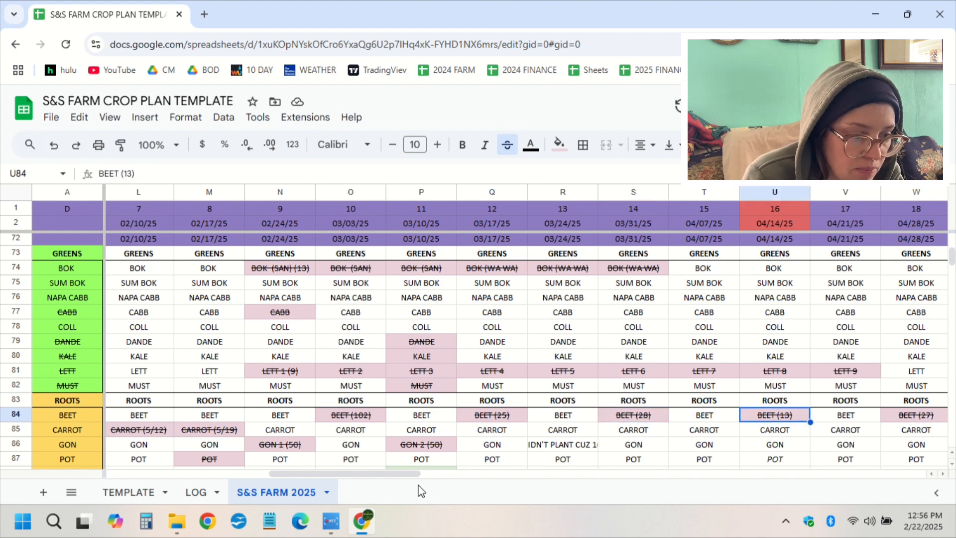
# Step: Return to the start of the farm's 2025 plan, then switch to the TEMPLATE sheet and show its crop rotation columns
pyautogui.scroll(-2, 488, 438)
pyautogui.moveTo(387, 473); pyautogui.dragTo(165, 487)
pyautogui.scroll(20, 331, 426)
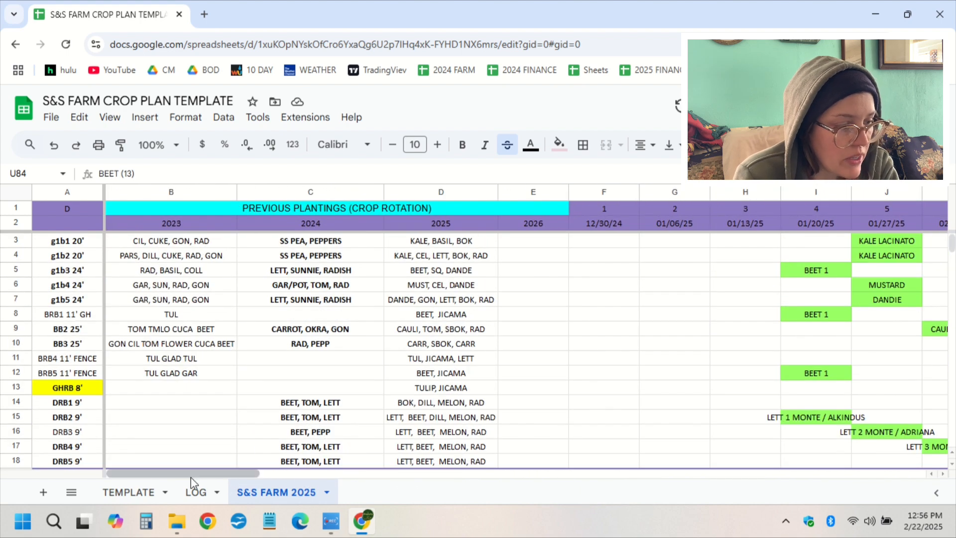
pyautogui.click(132, 493)
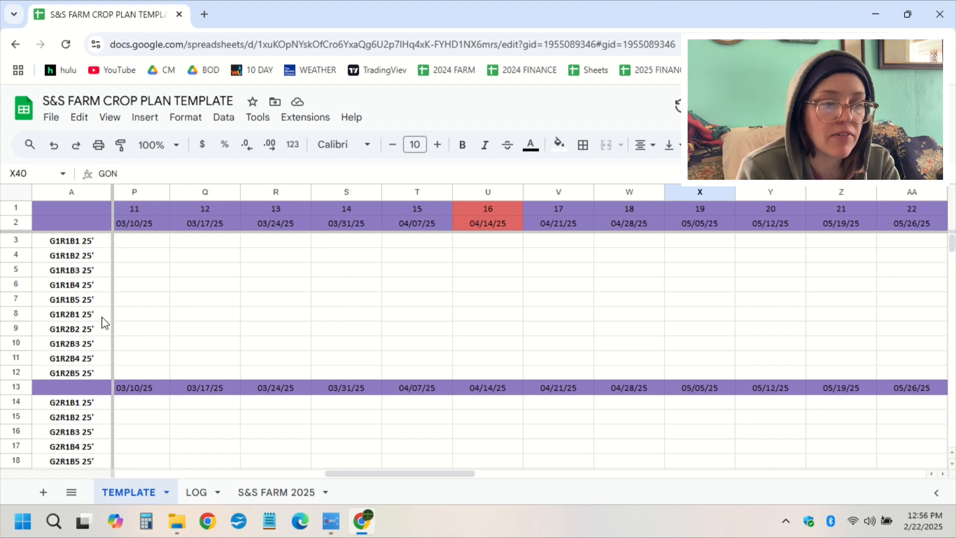
pyautogui.moveTo(354, 473); pyautogui.dragTo(150, 473)
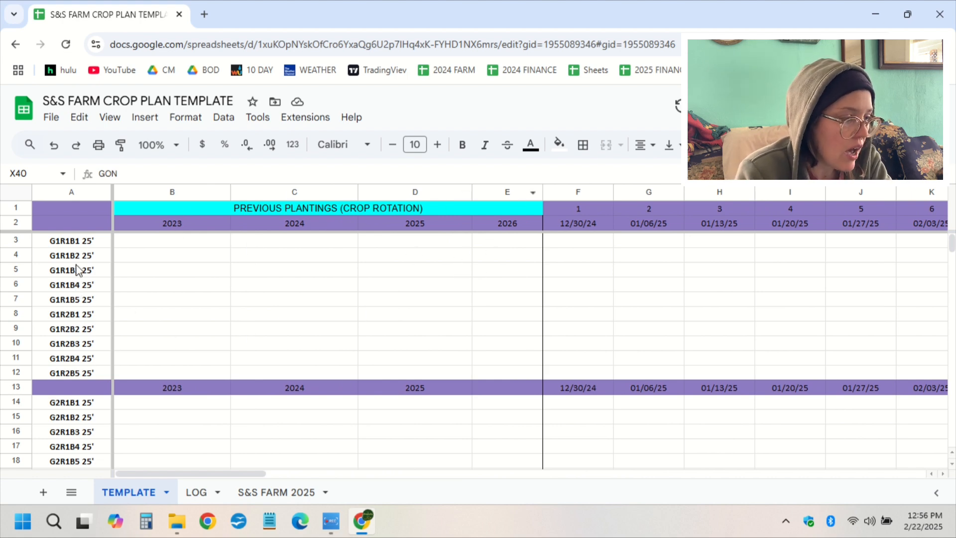
# Step: Show the insert and delete options for row 7 of the bed list, then dismiss them
pyautogui.click(29, 302)
pyautogui.rightClick(28, 301)
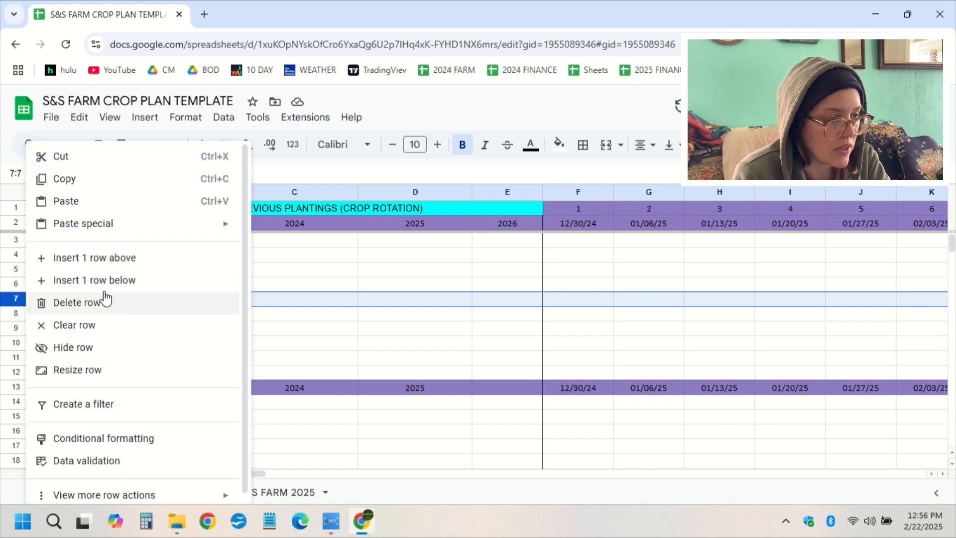
pyautogui.click(278, 303)
# Step: Select the bed list A3:A12, then examine the remaining beds and the Bed Feet Per Crop section, highlighting the KALE row 34
pyautogui.moveTo(74, 241); pyautogui.dragTo(67, 371)
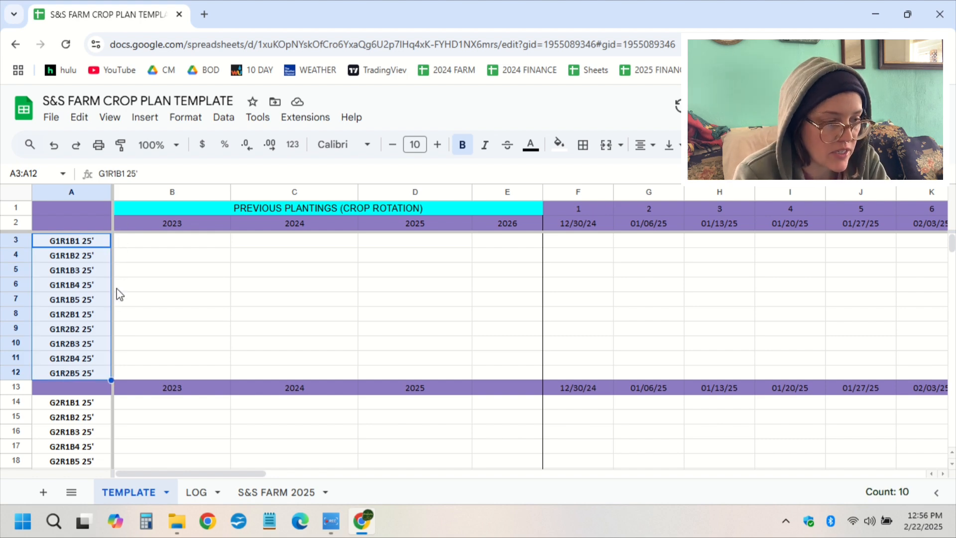
pyautogui.scroll(-2, 116, 288)
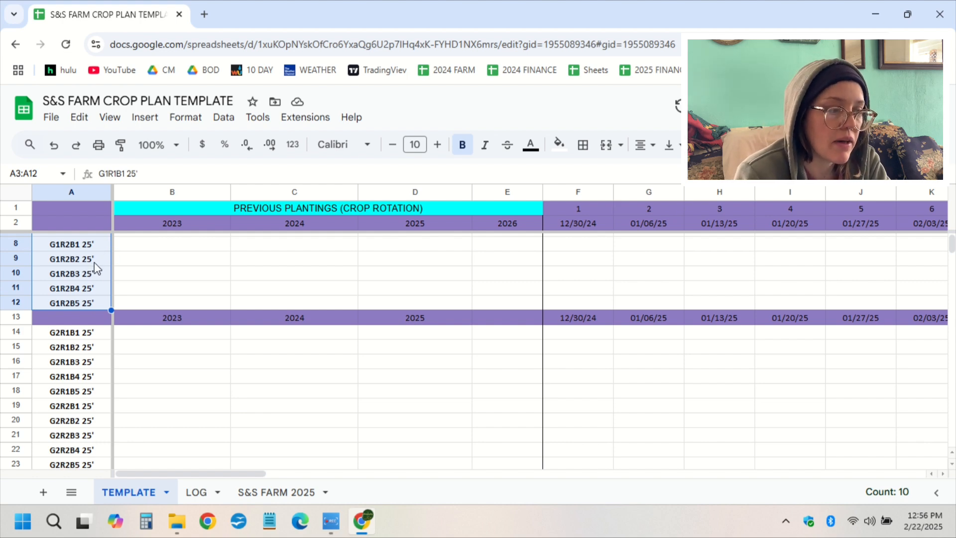
pyautogui.scroll(-2, 97, 269)
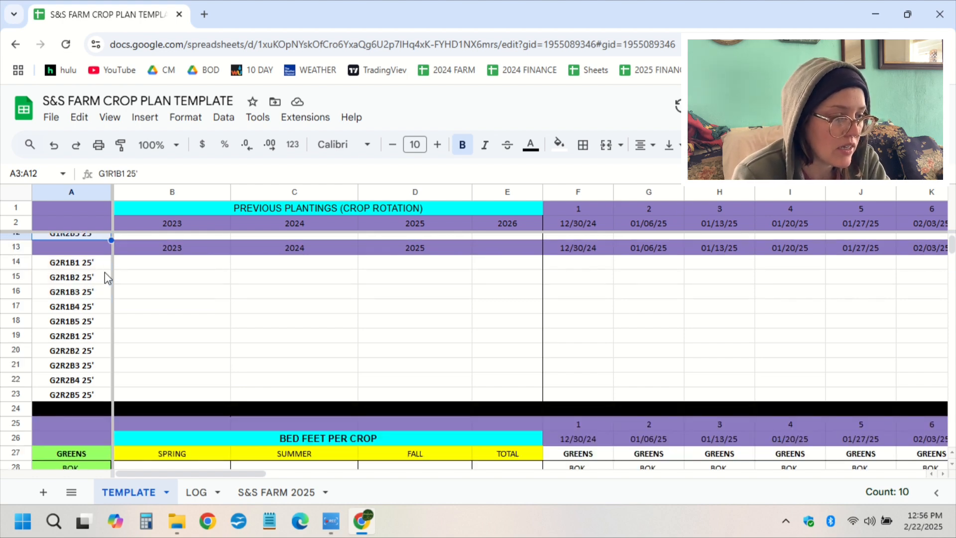
pyautogui.scroll(-2, 102, 371)
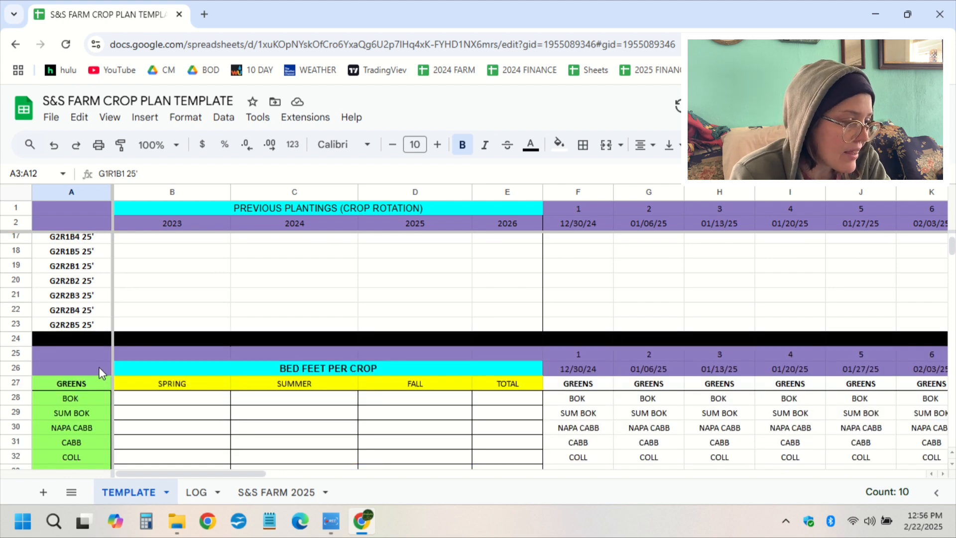
pyautogui.scroll(-2, 97, 362)
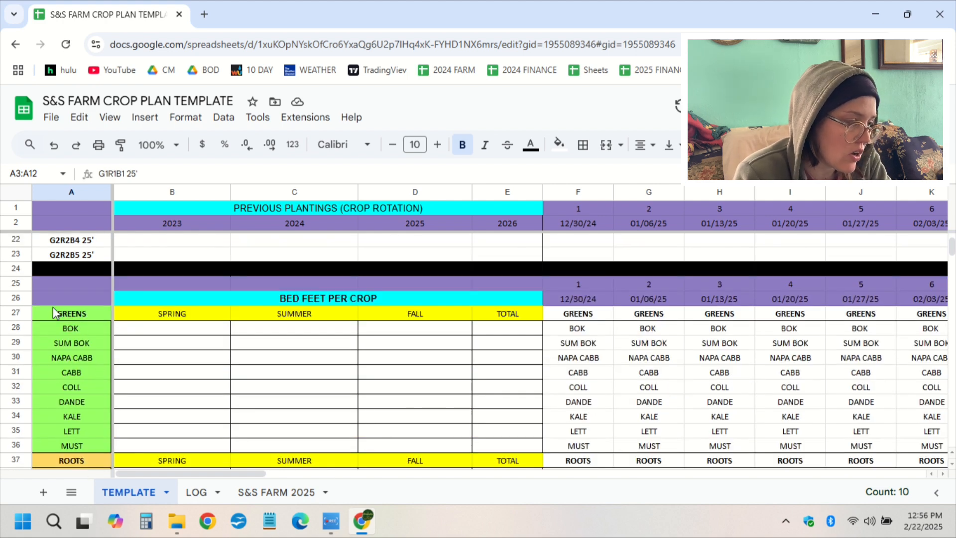
pyautogui.scroll(-3, 59, 328)
pyautogui.click(20, 276)
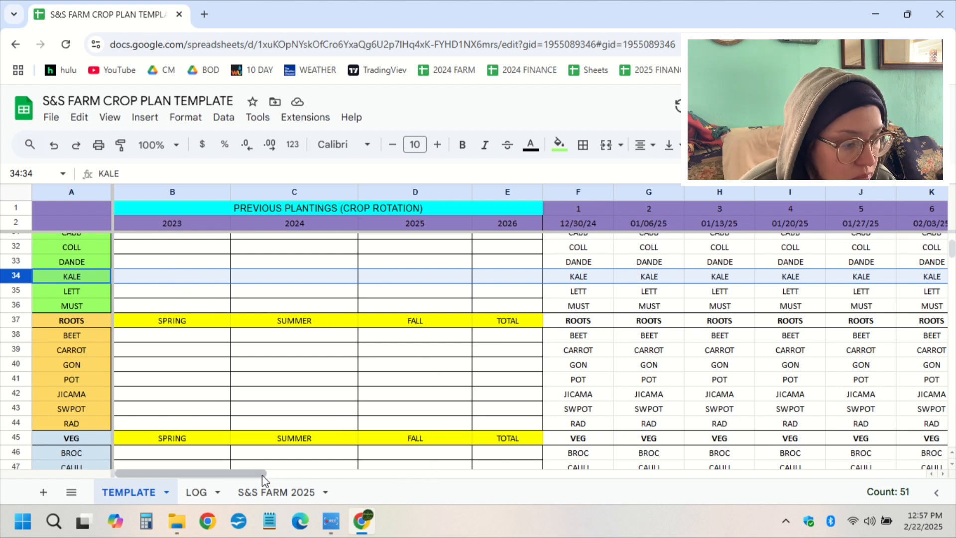
# Step: Fill the week 11 KALE cell P34 with light pink to mark a planned planting
pyautogui.moveTo(262, 478); pyautogui.dragTo(435, 478)
pyautogui.scroll(3, 474, 427)
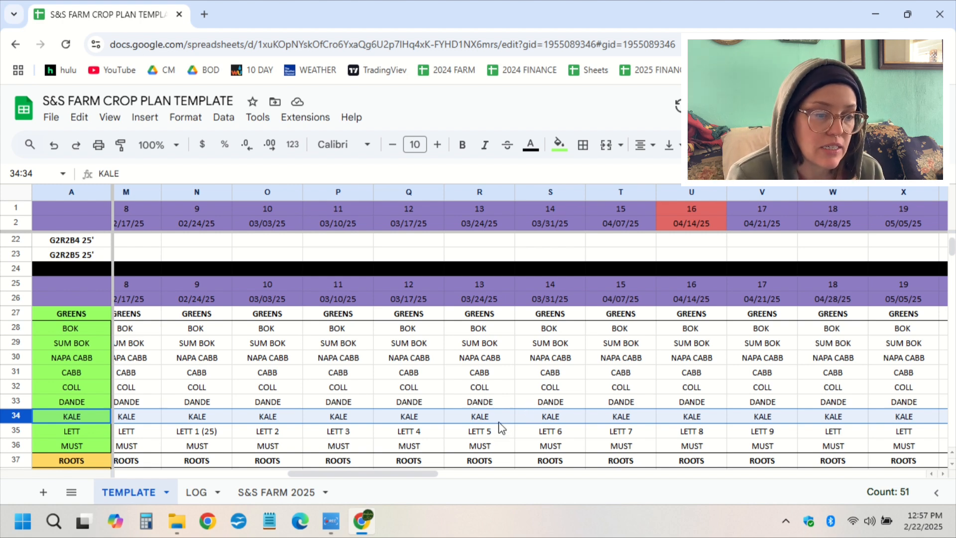
pyautogui.click(333, 417)
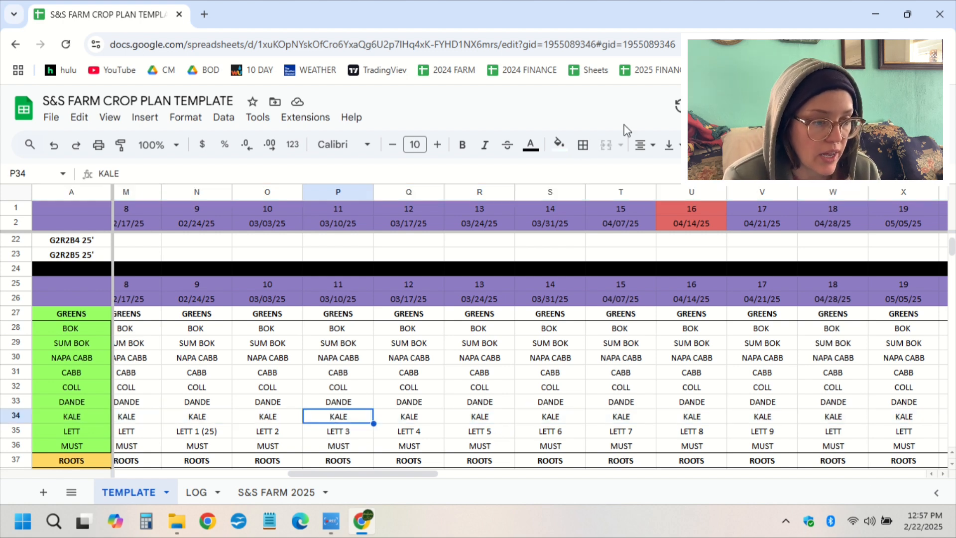
pyautogui.click(558, 145)
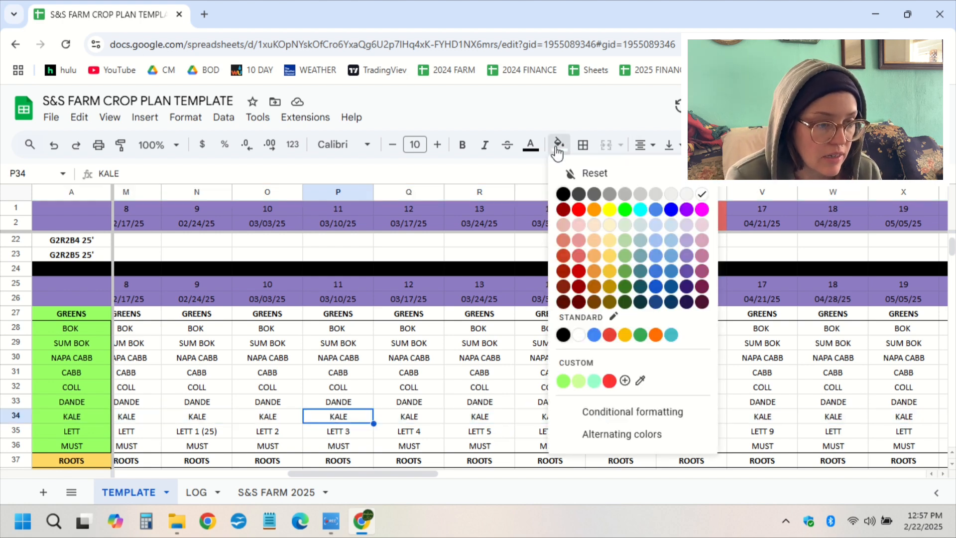
pyautogui.click(702, 240)
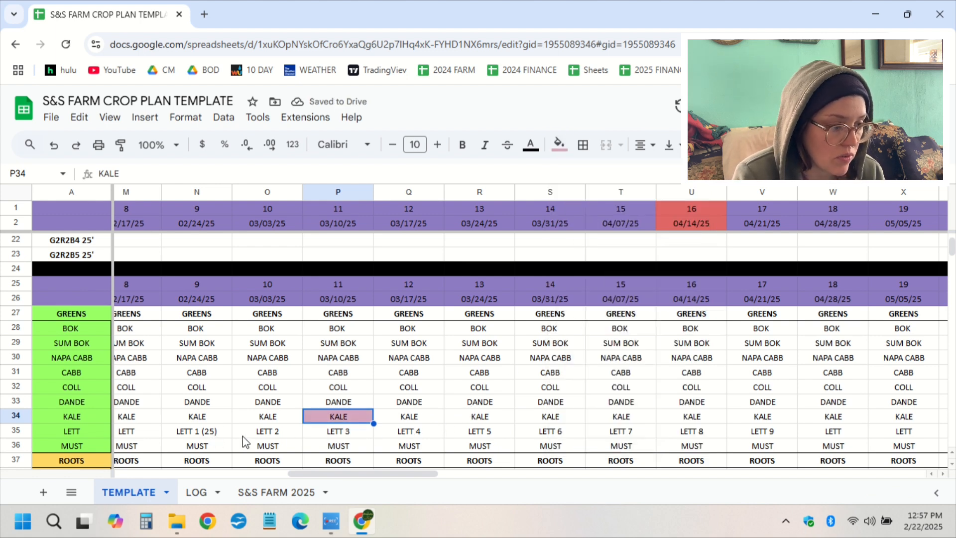
# Step: Fill the LETT 5 to LETT 9 cells R35:V35 with the same light pink
pyautogui.moveTo(451, 431); pyautogui.dragTo(760, 432)
pyautogui.click(559, 144)
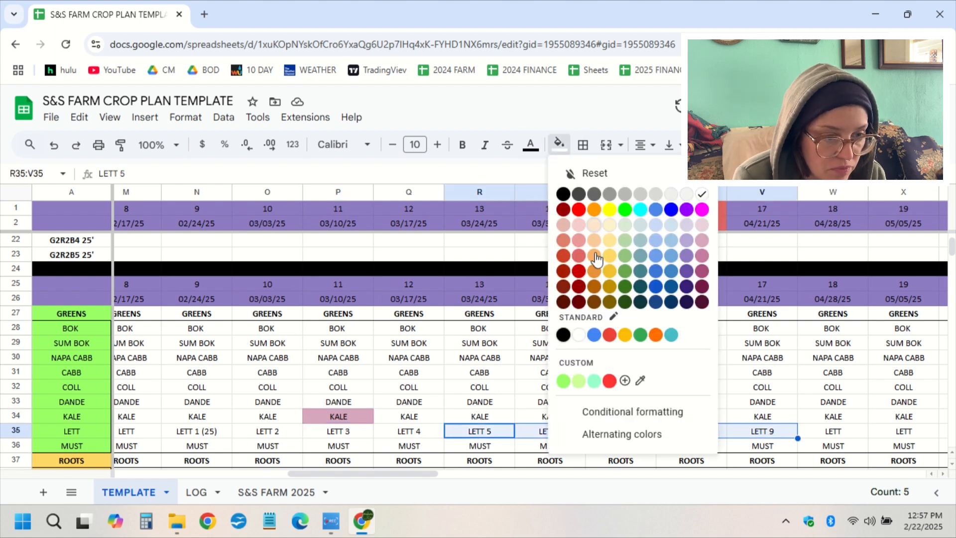
pyautogui.click(704, 241)
pyautogui.click(468, 415)
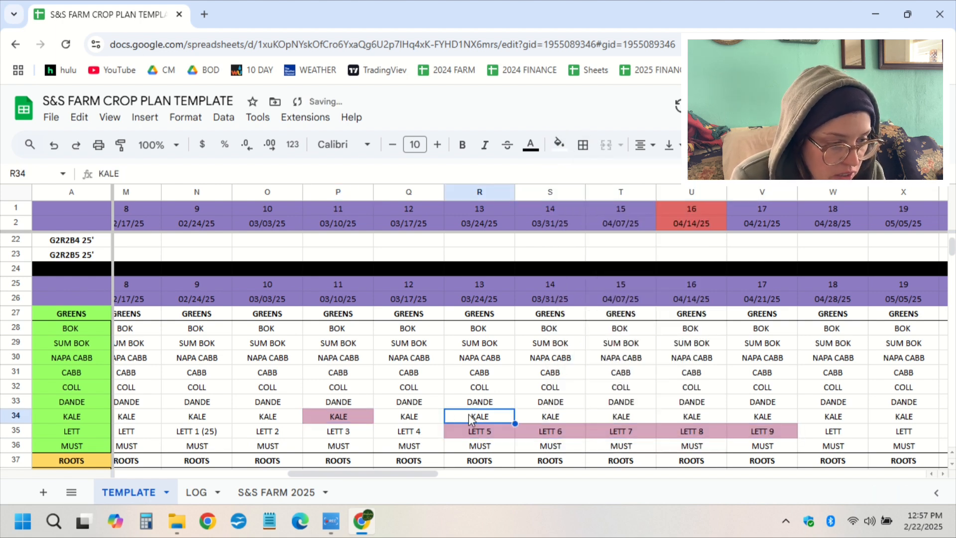
# Step: Copy the LETT 5 cell R35 into the G1R2B1 bed row at week 13, cell R8
pyautogui.click(202, 432)
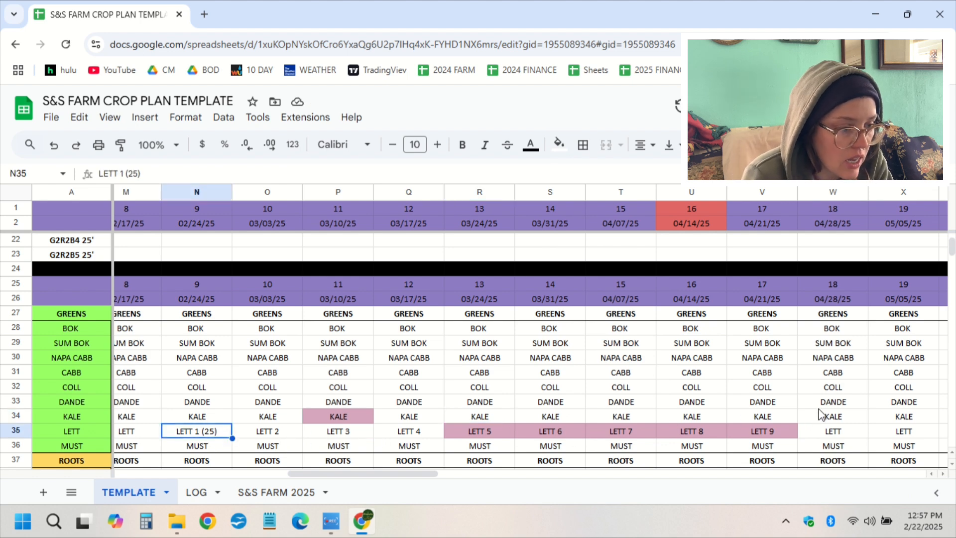
pyautogui.scroll(-2, 816, 413)
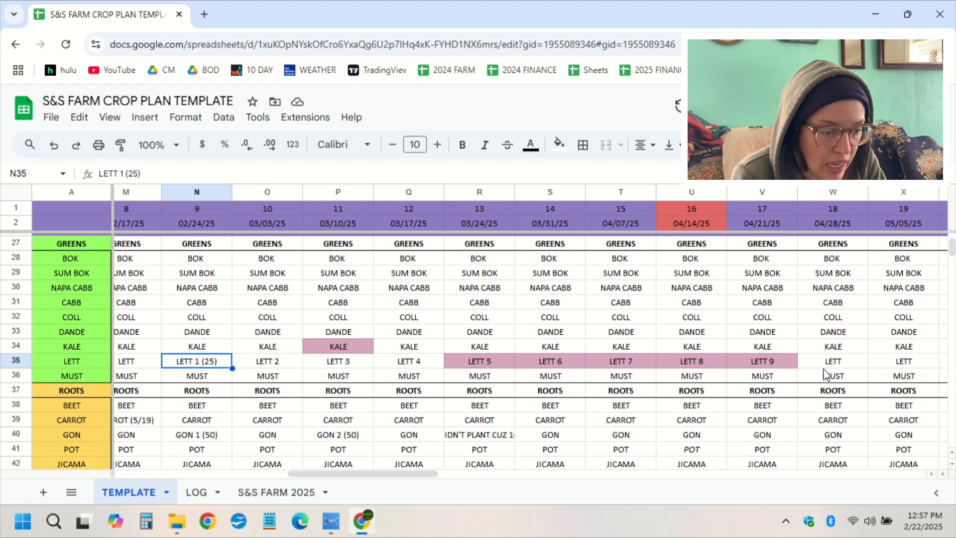
pyautogui.click(491, 366)
pyautogui.hotkey('ctrl', 'c')
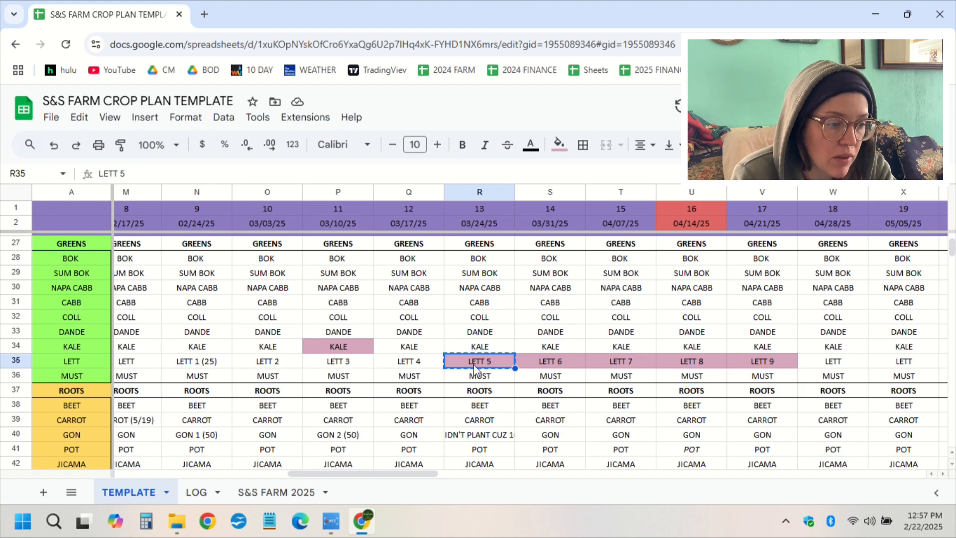
pyautogui.click(479, 194)
pyautogui.scroll(5, 506, 312)
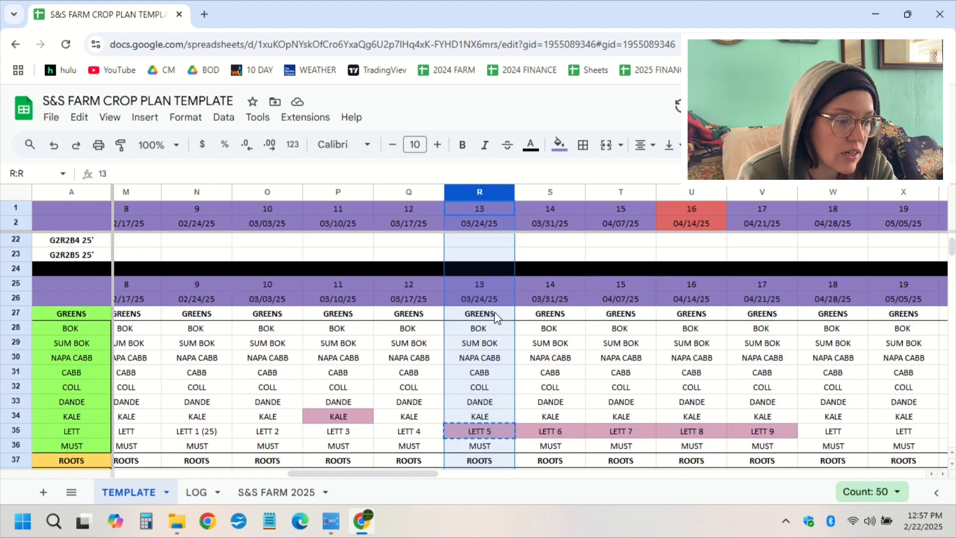
pyautogui.scroll(3, 506, 312)
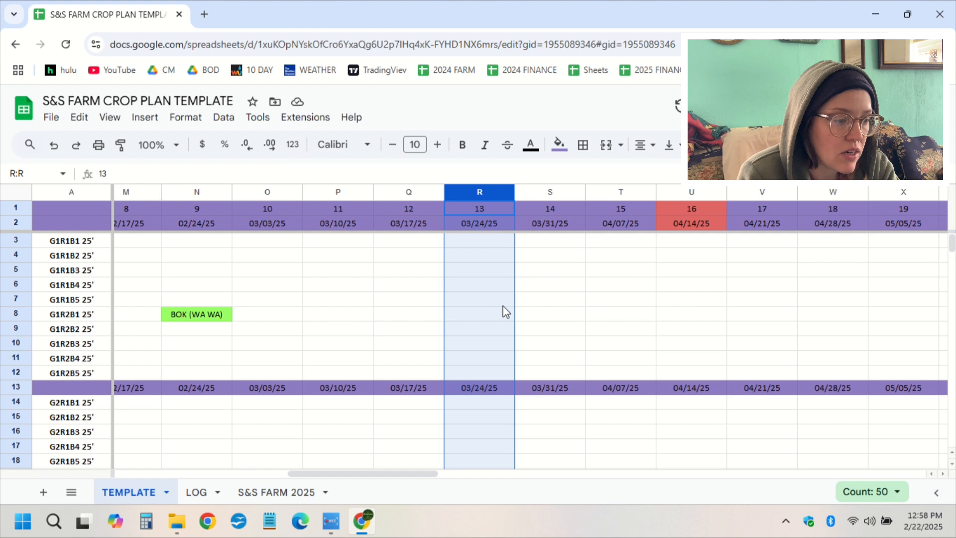
pyautogui.click(480, 318)
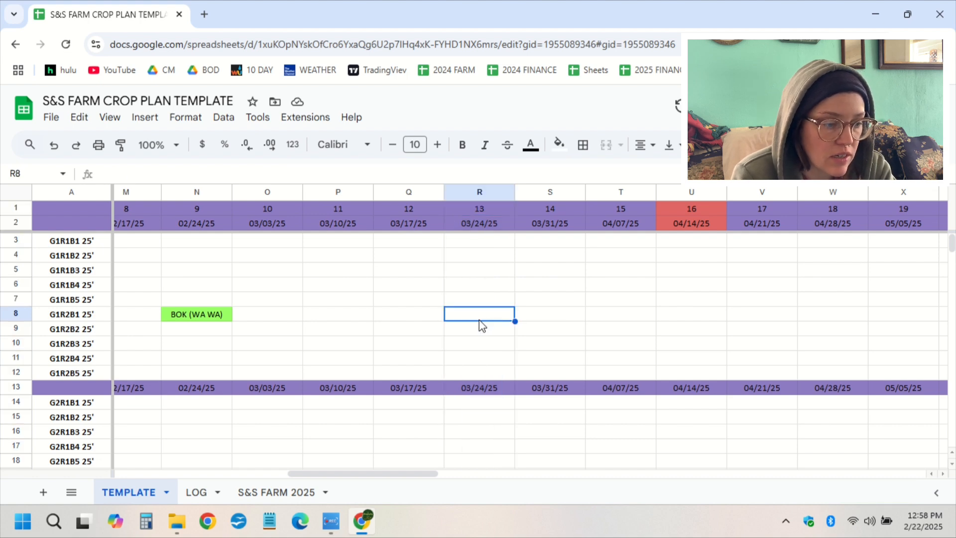
pyautogui.hotkey('ctrl', 'v')
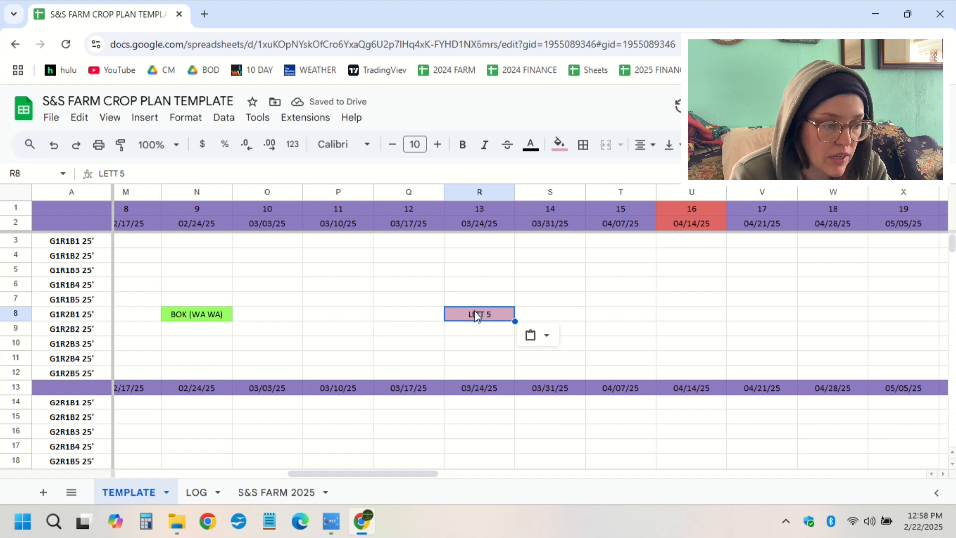
# Step: Copy LETT 5 from R8 over the week 9 G1R2B1 cell N8 and fill it with the custom bright green
pyautogui.hotkey('ctrl', 'c')
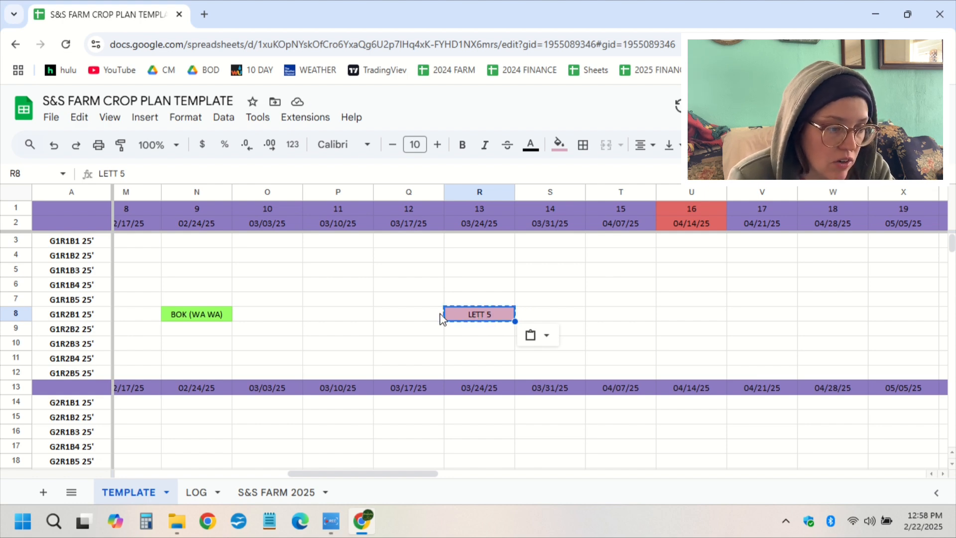
pyautogui.click(406, 322)
pyautogui.click(351, 323)
pyautogui.click(264, 316)
pyautogui.click(180, 324)
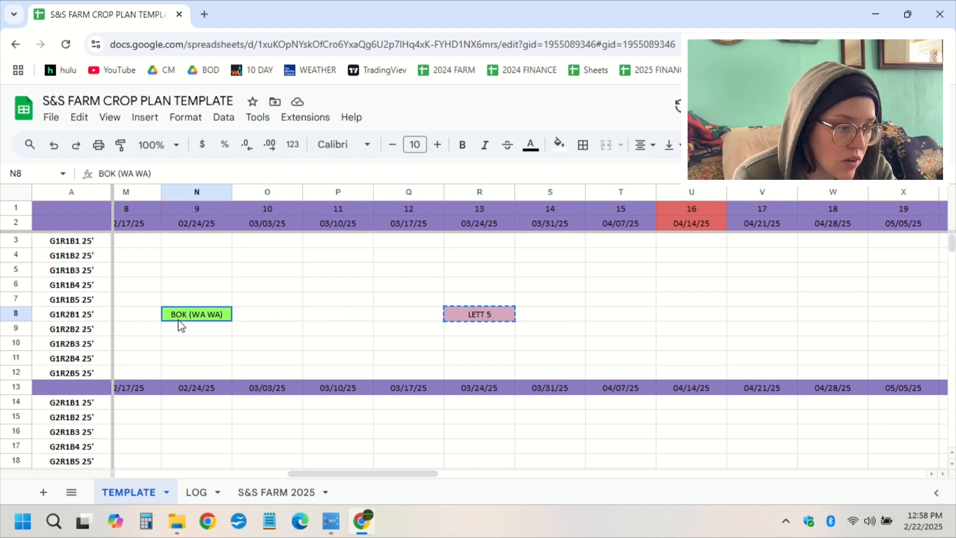
pyautogui.hotkey('ctrl', 'v')
pyautogui.click(558, 145)
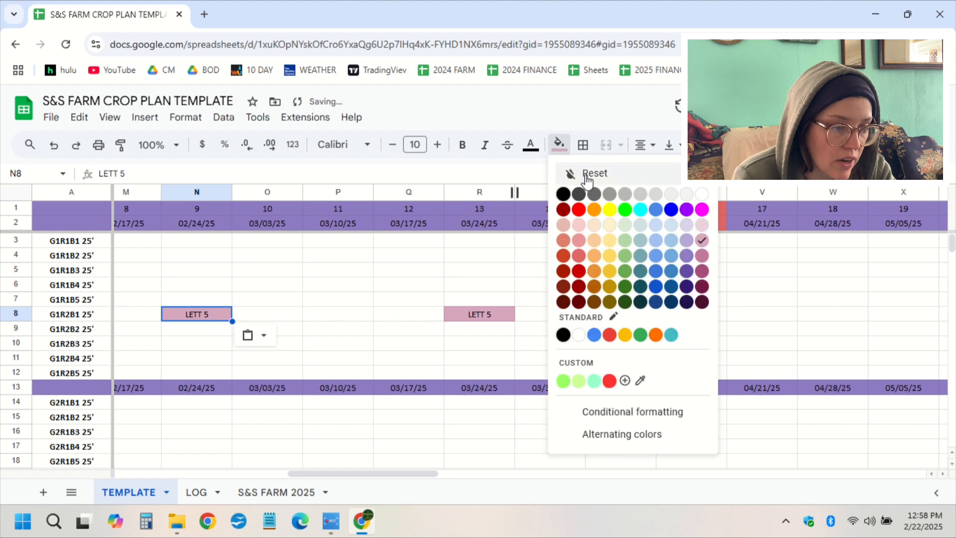
pyautogui.click(563, 379)
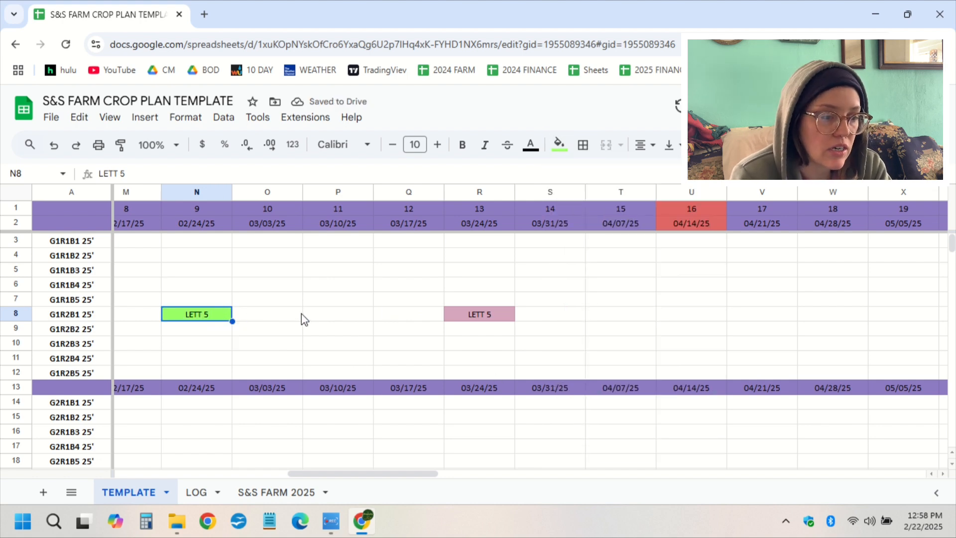
pyautogui.click(482, 321)
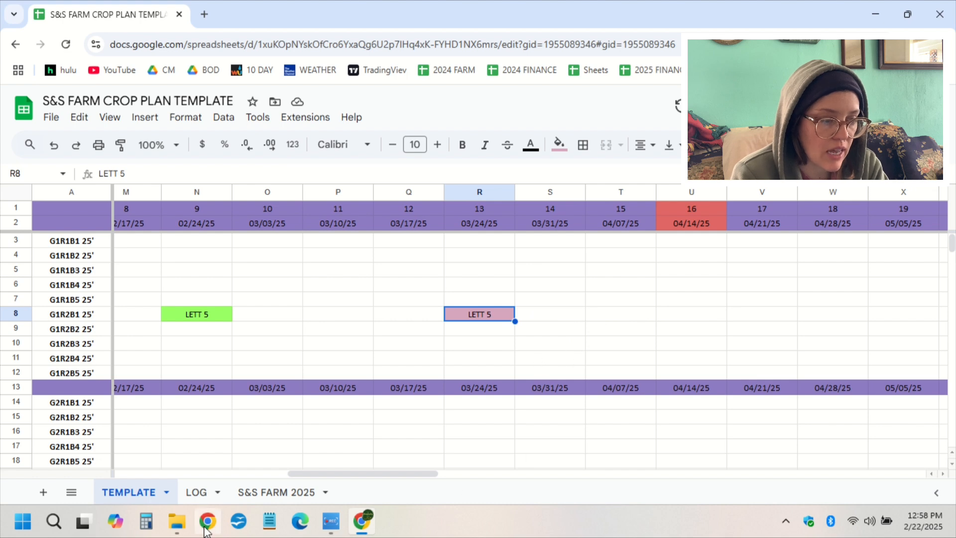
# Step: On the S&S FARM 2025 sheet, highlight bed g2r1b4 in row 23 and follow its plantings across the weeks
pyautogui.click(276, 495)
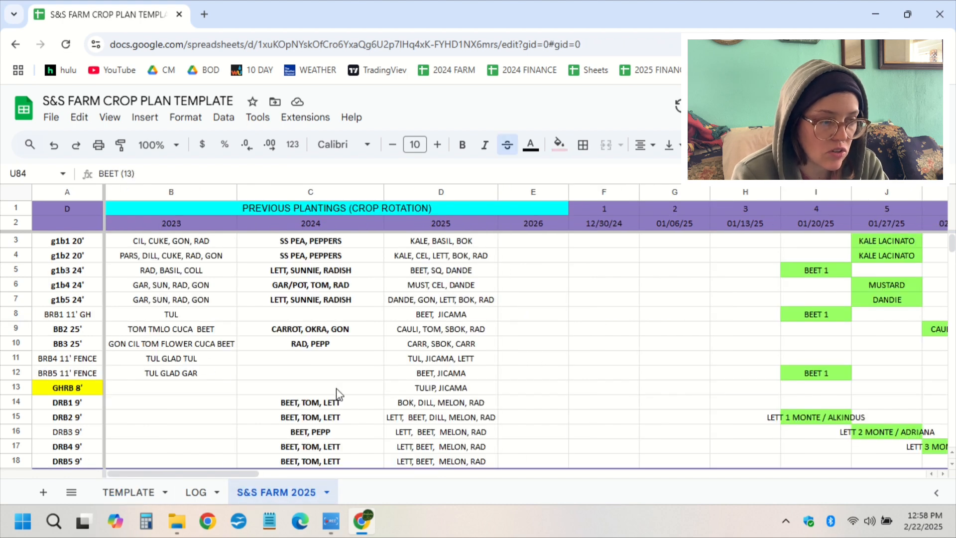
pyautogui.moveTo(213, 472); pyautogui.dragTo(335, 477)
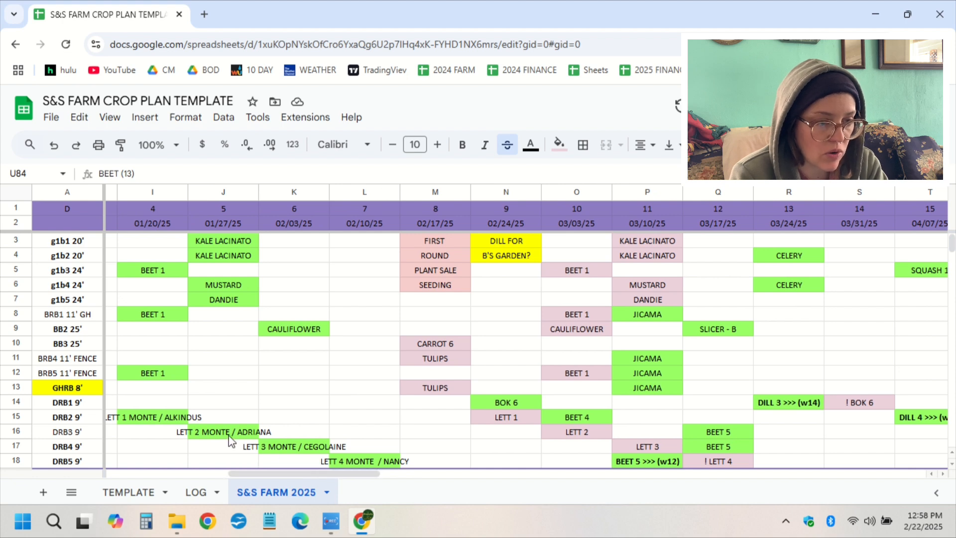
pyautogui.scroll(-3, 209, 438)
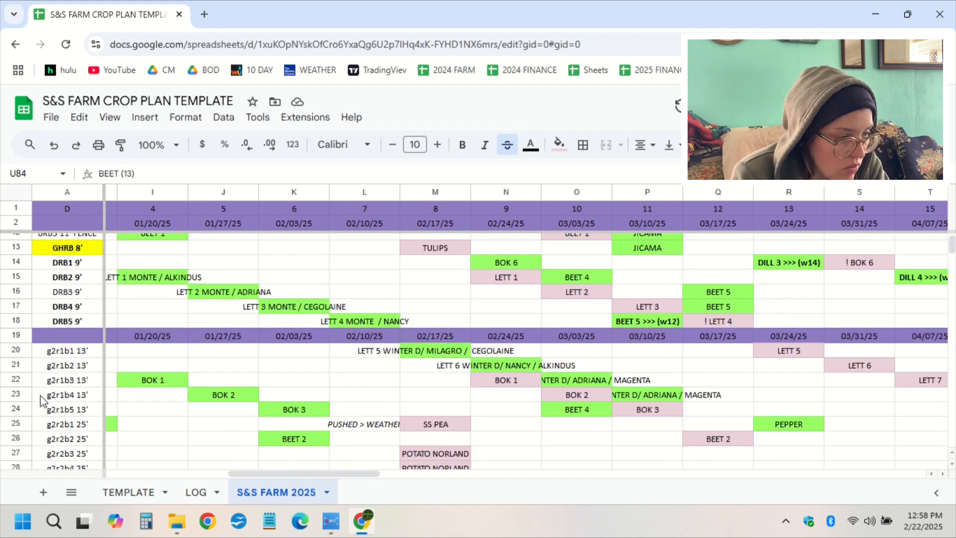
pyautogui.click(20, 394)
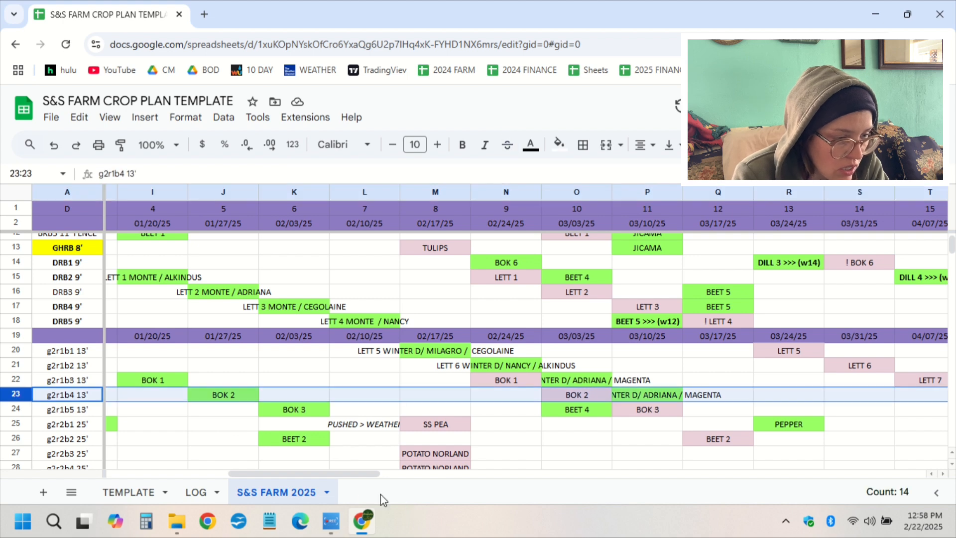
pyautogui.moveTo(349, 474); pyautogui.dragTo(321, 485)
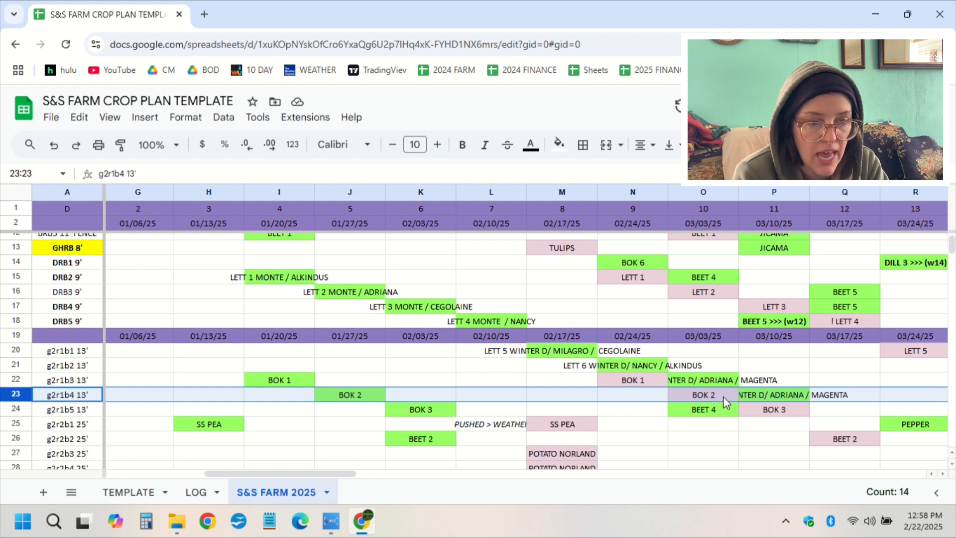
pyautogui.moveTo(353, 481); pyautogui.dragTo(427, 472)
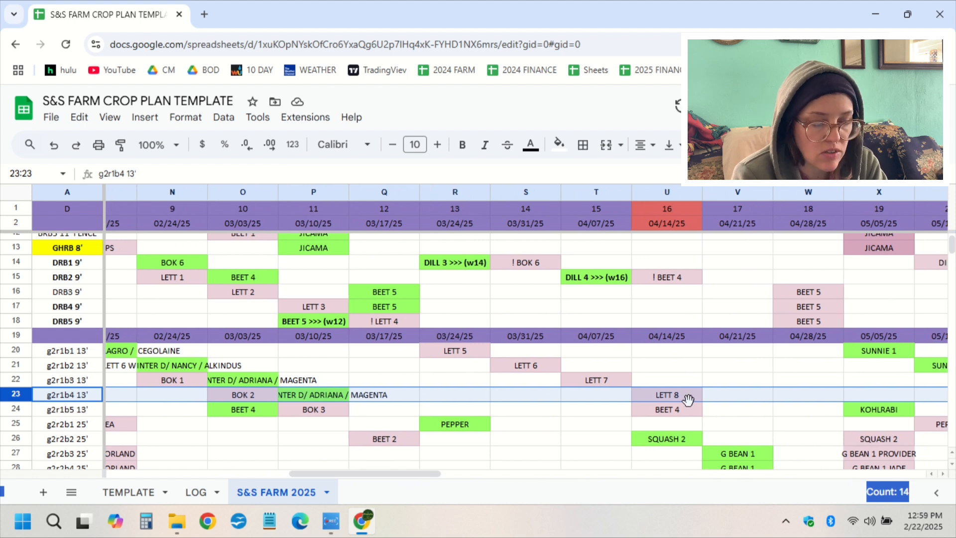
pyautogui.moveTo(388, 474); pyautogui.dragTo(514, 462)
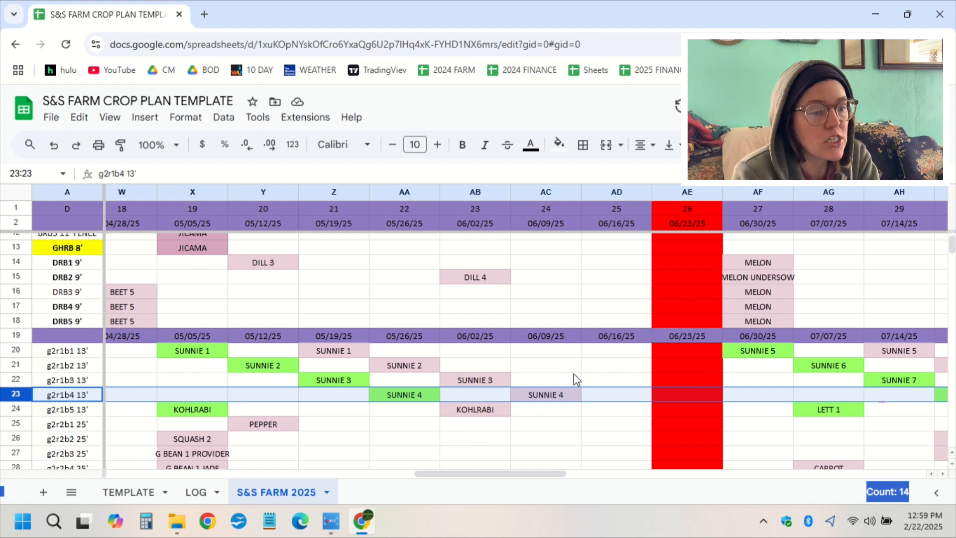
# Step: Examine bed g5r1b3 in row 56, highlighting its row and selecting its LETT 9 and NEW CROP cells
pyautogui.scroll(-2, 559, 380)
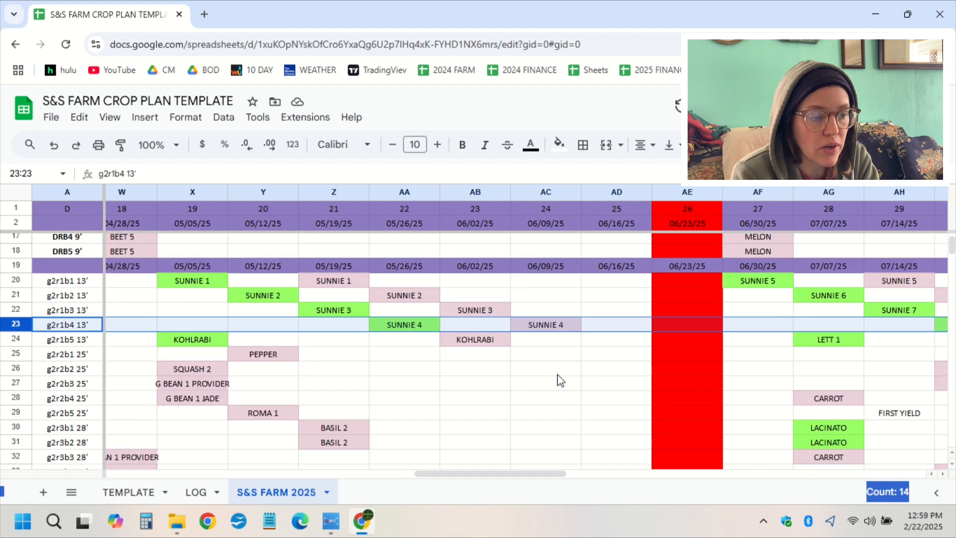
pyautogui.scroll(-6, 559, 381)
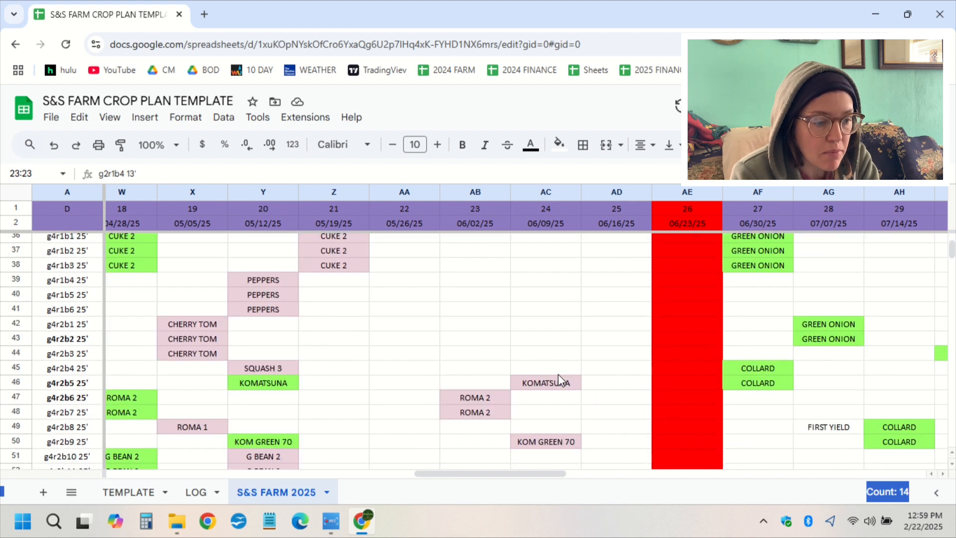
pyautogui.scroll(-3, 559, 381)
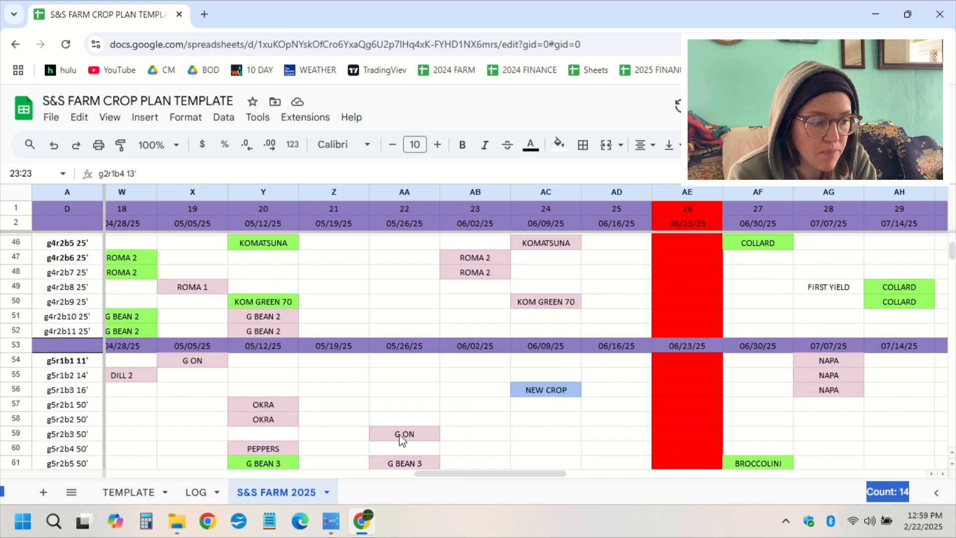
pyautogui.moveTo(444, 473); pyautogui.dragTo(420, 473)
pyautogui.click(168, 393)
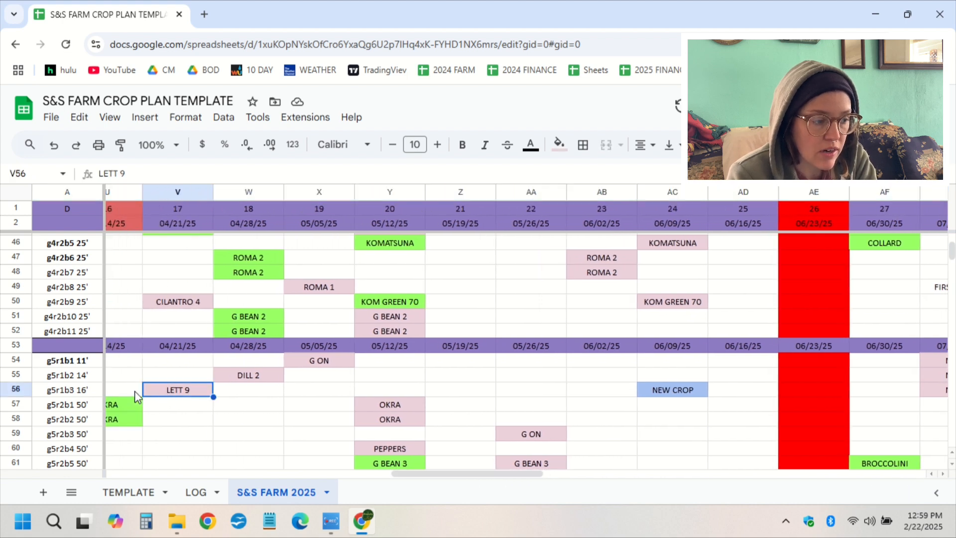
pyautogui.click(20, 389)
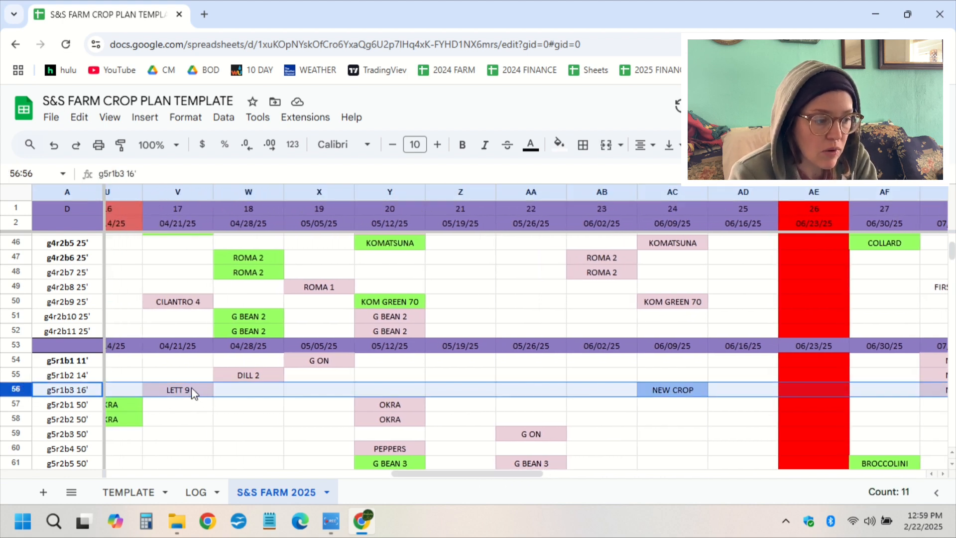
pyautogui.click(680, 393)
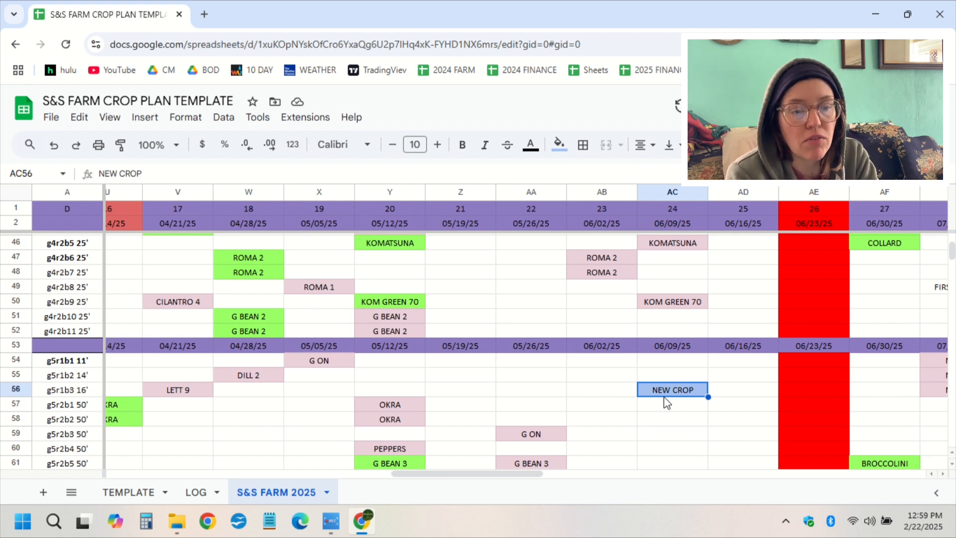
# Step: Highlight the week 24 column AC and compare the NEW CROP slot with the neighbouring weeks and the crop list below the beds
pyautogui.click(670, 192)
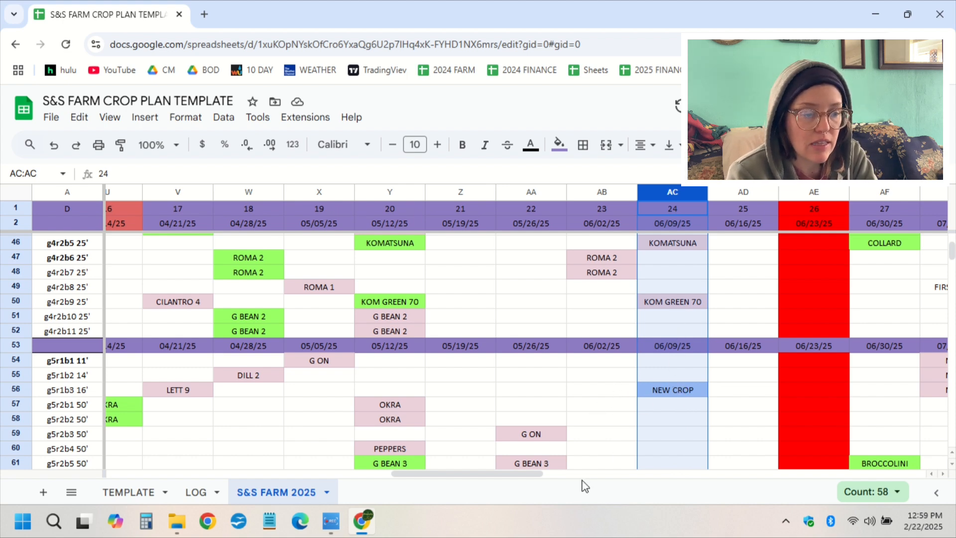
pyautogui.moveTo(441, 476); pyautogui.dragTo(490, 475)
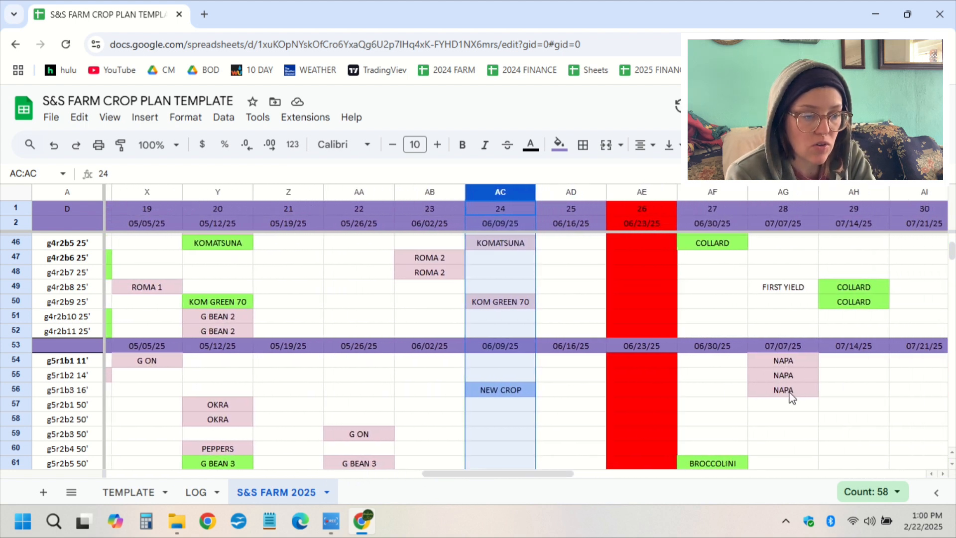
pyautogui.scroll(-2, 501, 384)
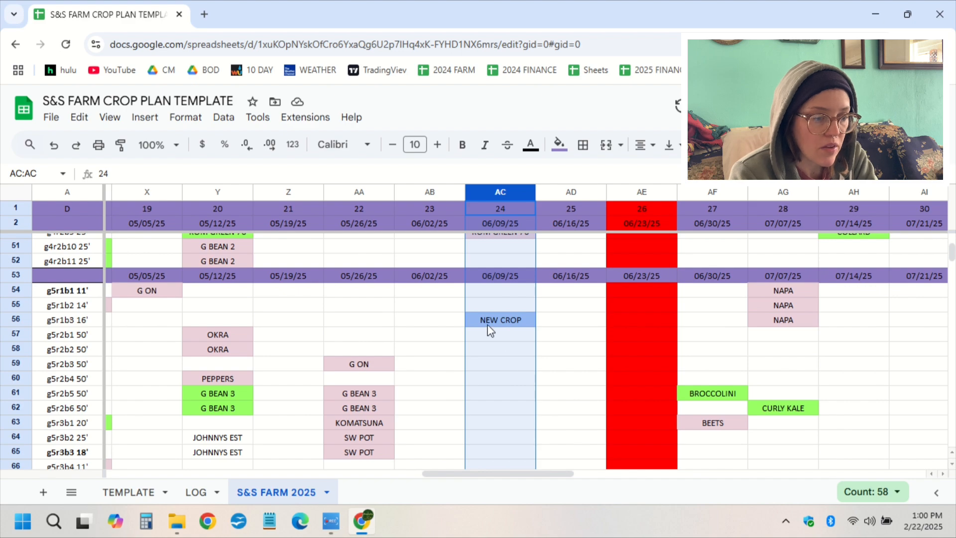
pyautogui.scroll(-4, 498, 338)
pyautogui.scroll(-2, 499, 345)
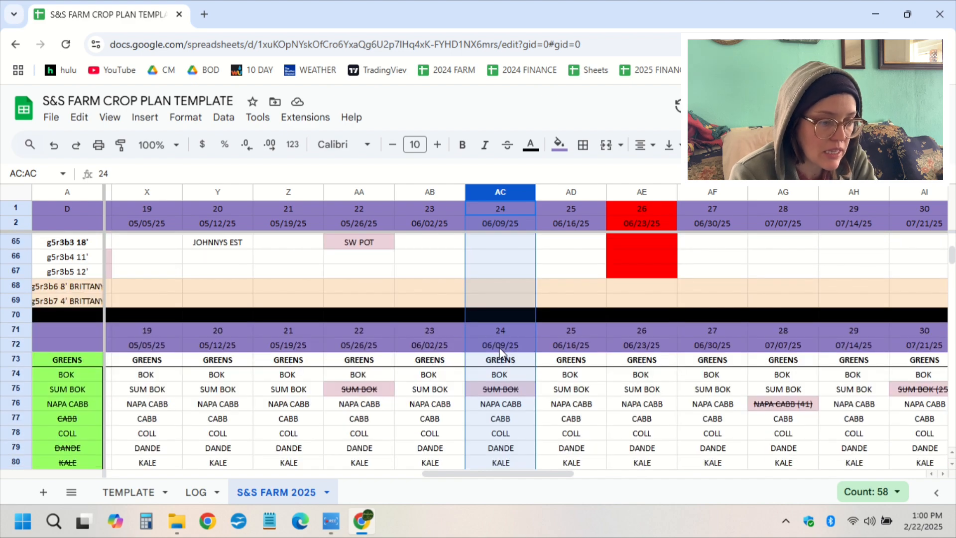
pyautogui.scroll(-2, 500, 353)
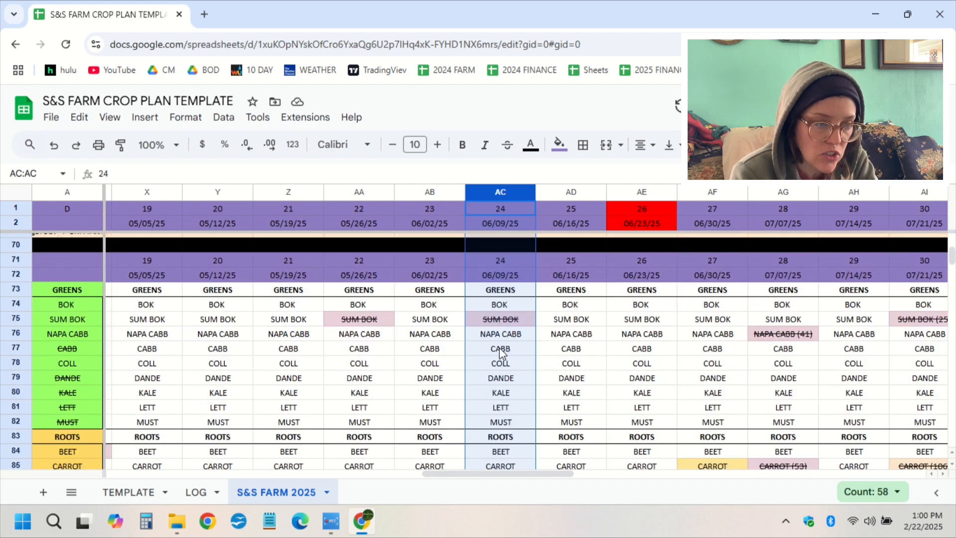
pyautogui.scroll(4, 481, 387)
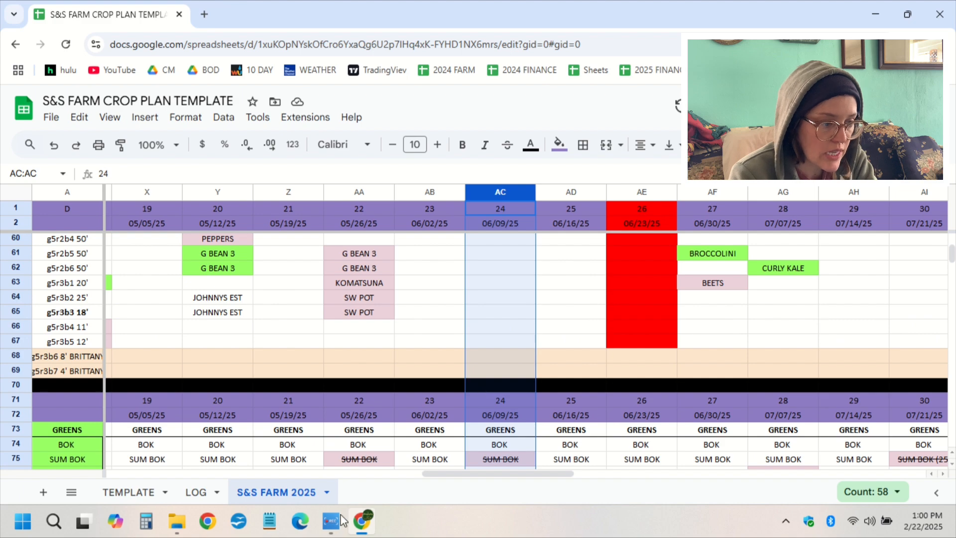
# Step: On the LOG sheet, enter week 10 in cells A37 and A38 below the week 9 rows
pyautogui.click(198, 492)
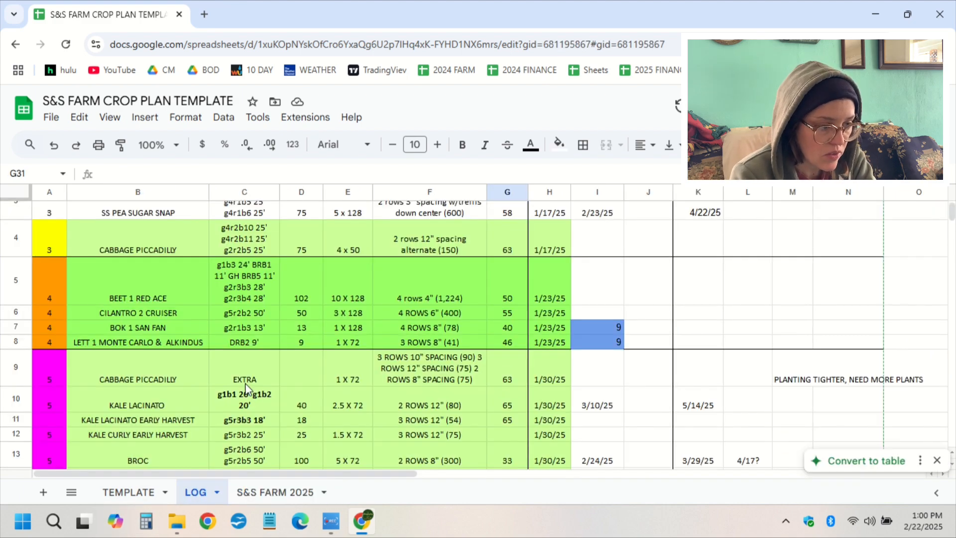
pyautogui.scroll(-3, 246, 386)
pyautogui.scroll(-6, 246, 387)
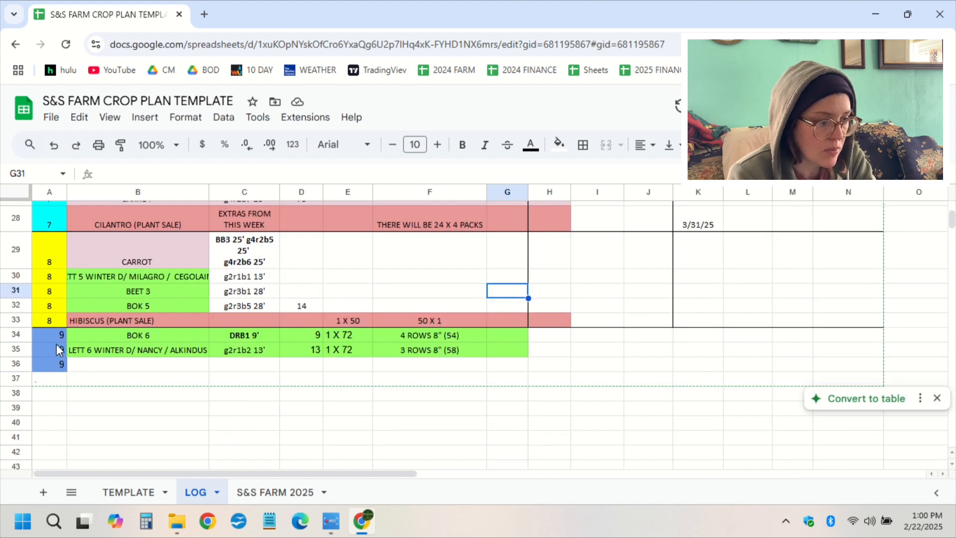
pyautogui.click(56, 381)
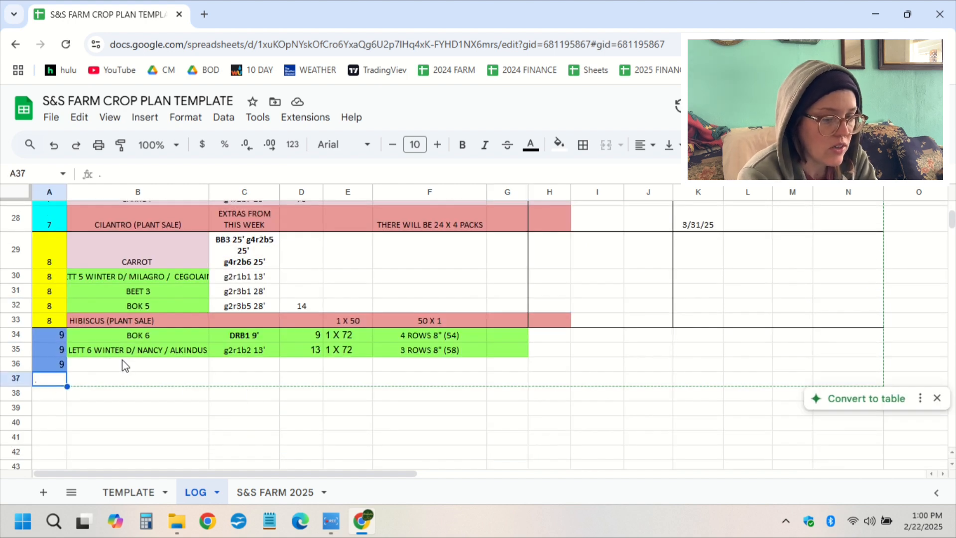
pyautogui.write('10')
pyautogui.press('Return')
pyautogui.write('10')
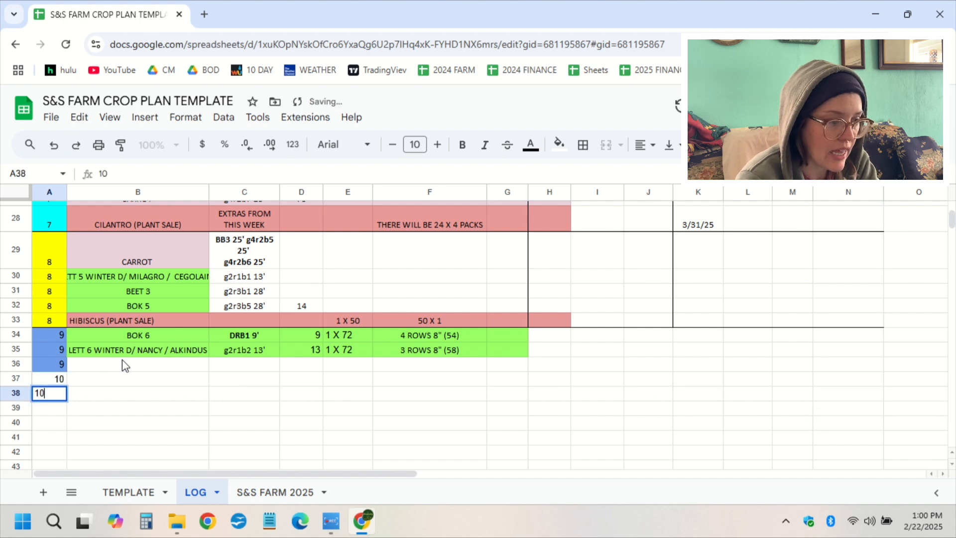
pyautogui.press('Return')
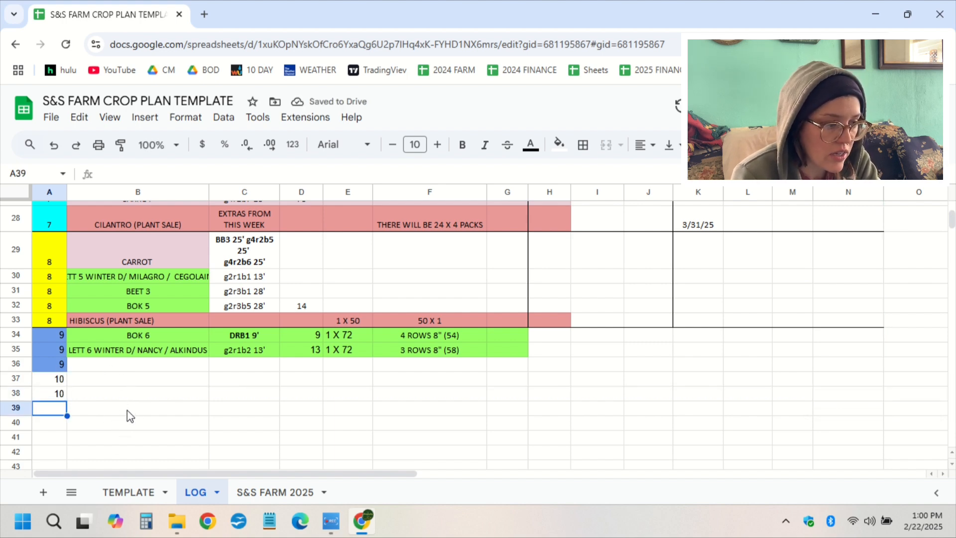
# Step: Review the LOG's T DATE and DS DATE columns, the SS PEA SUGAR SNAP harvest date formula, and its actual harvest and DTM cells
pyautogui.scroll(5, 124, 410)
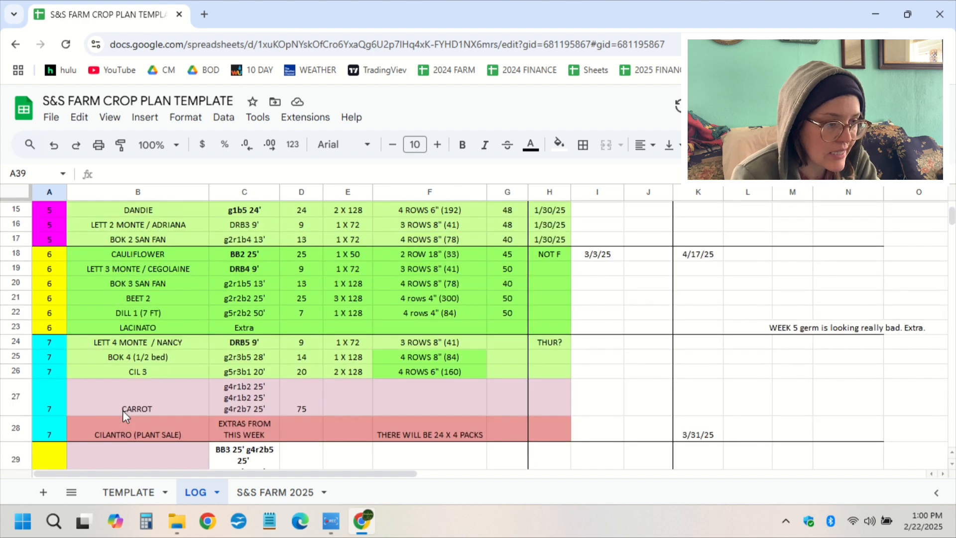
pyautogui.scroll(5, 125, 411)
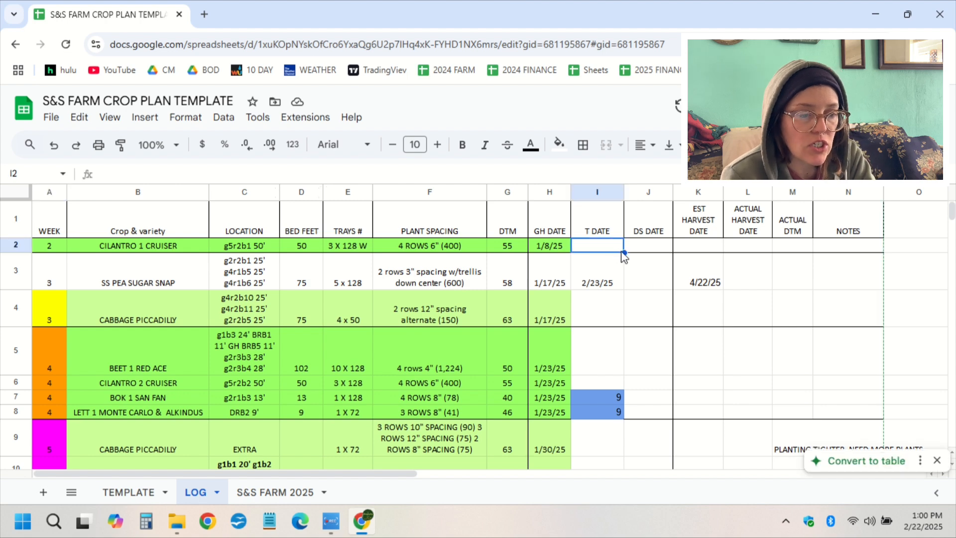
pyautogui.click(600, 196)
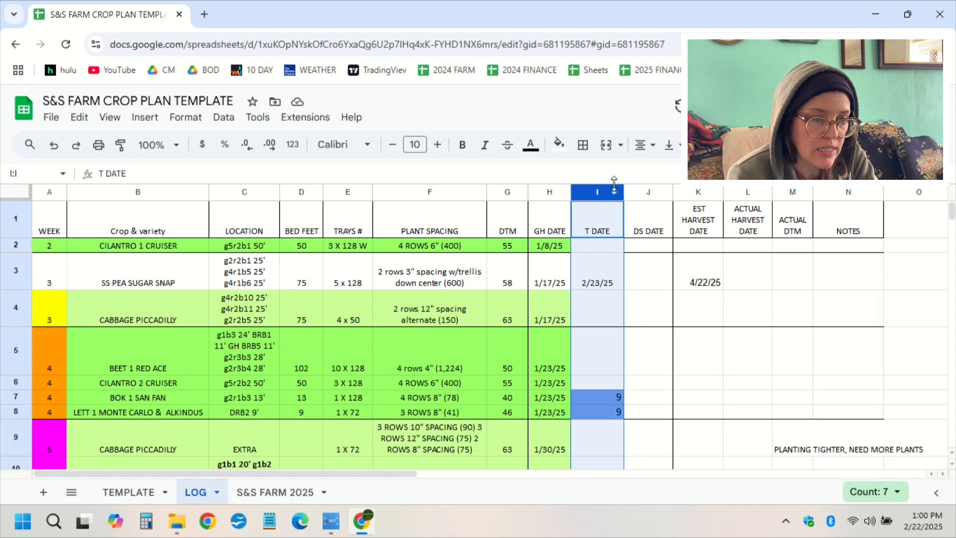
pyautogui.click(655, 193)
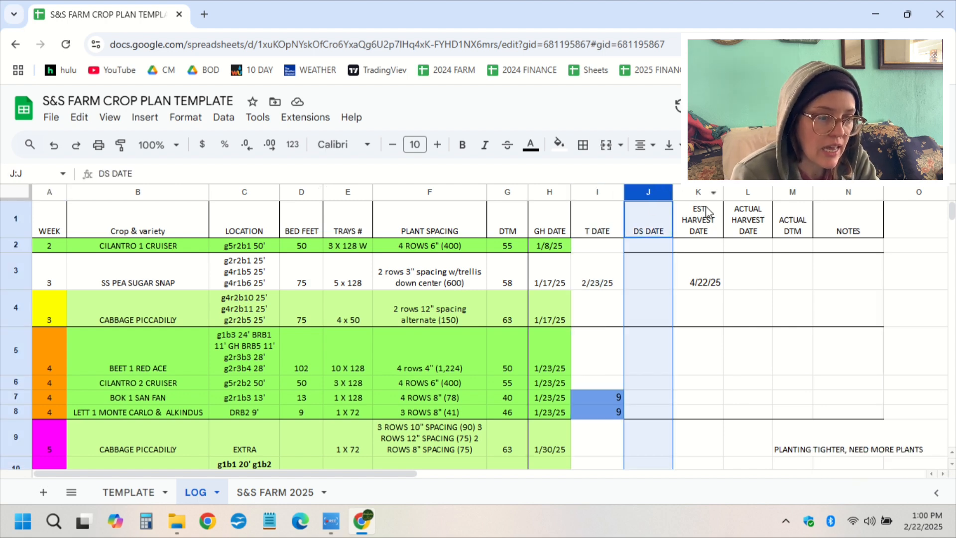
pyautogui.click(712, 285)
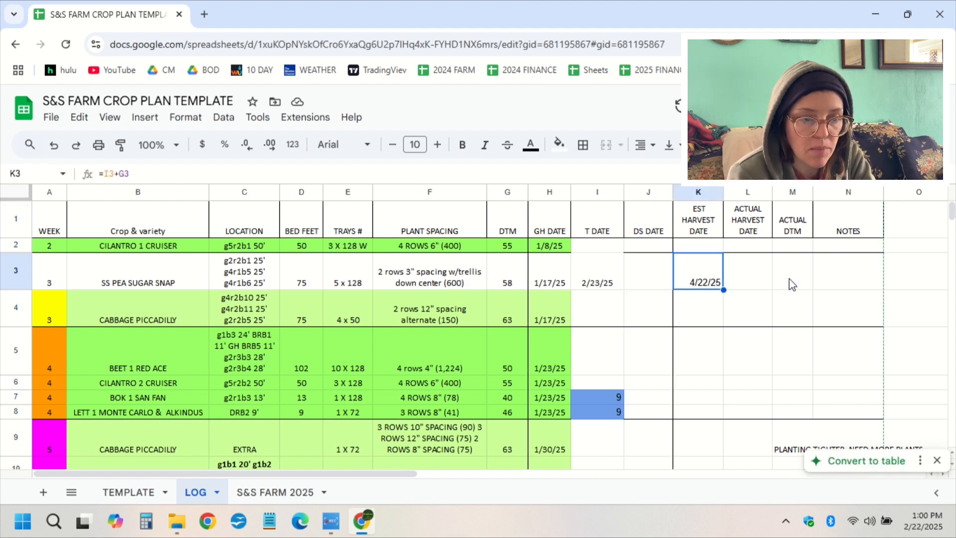
pyautogui.click(764, 282)
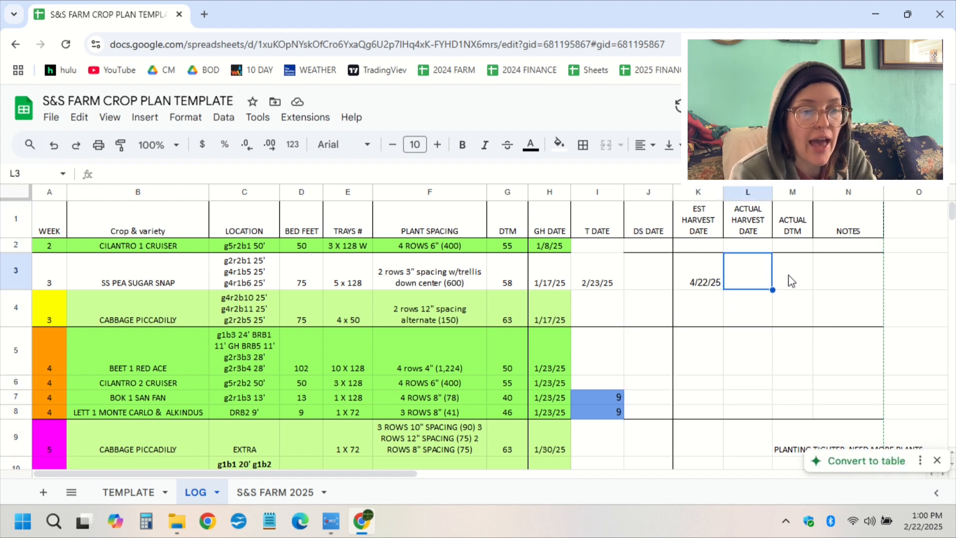
pyautogui.click(788, 275)
pyautogui.click(767, 282)
pyautogui.click(801, 281)
pyautogui.click(762, 280)
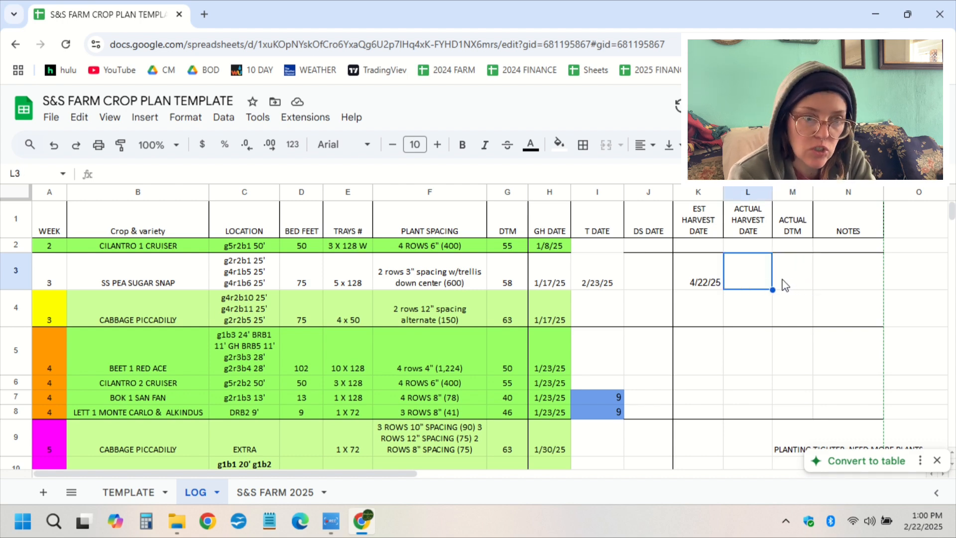
# Step: Examine the NOTES column, reading the notes for CABBAGE PICCADILLY in row 9 and LACINATO in row 23
pyautogui.click(842, 278)
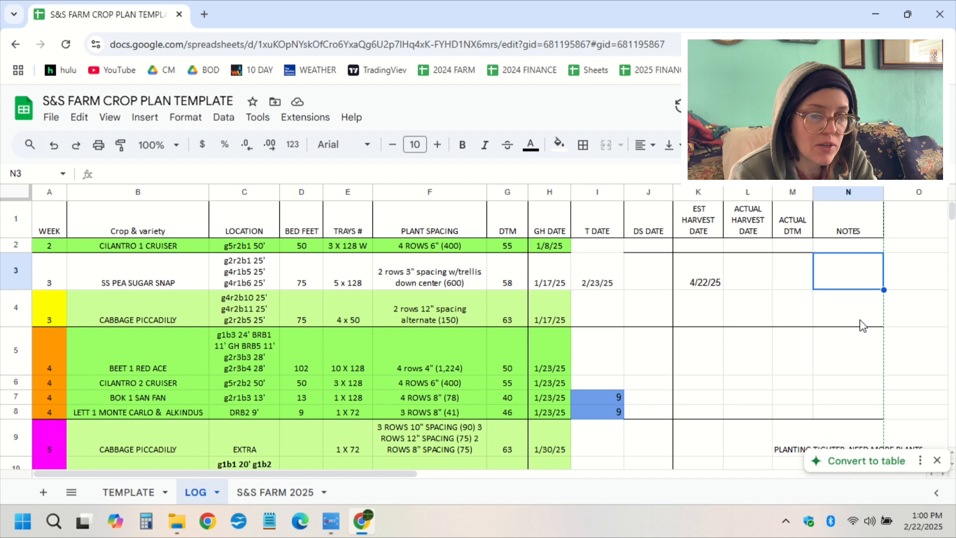
pyautogui.scroll(-3, 866, 330)
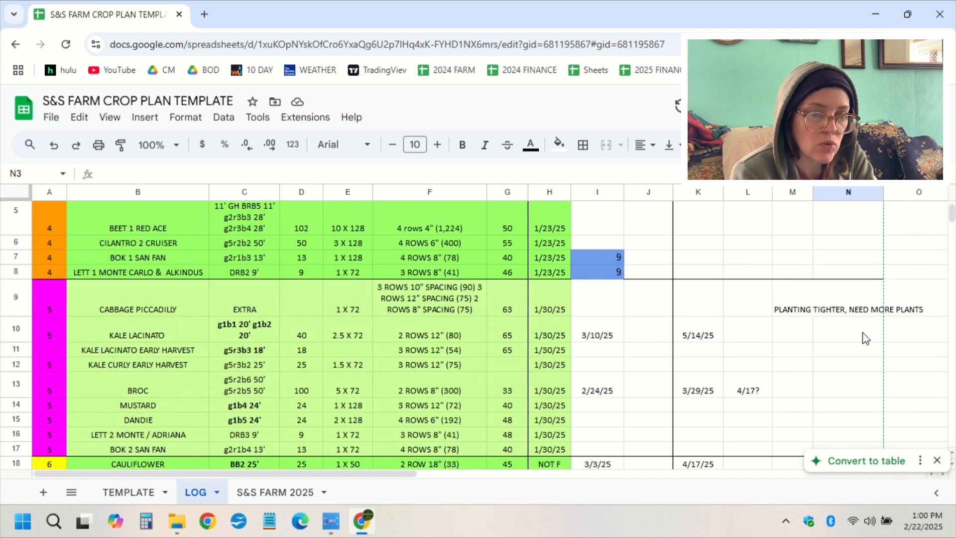
pyautogui.click(839, 311)
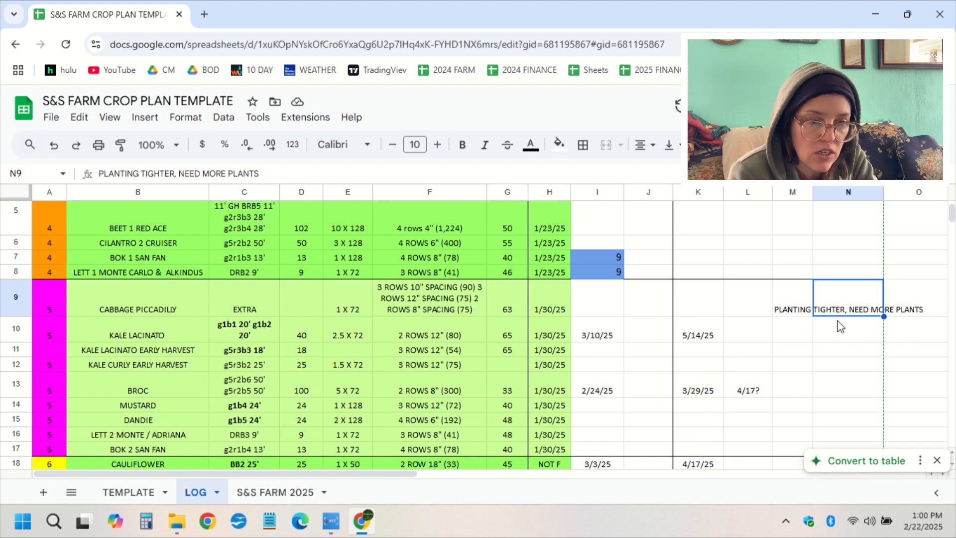
pyautogui.scroll(-1, 836, 336)
pyautogui.scroll(-2, 825, 345)
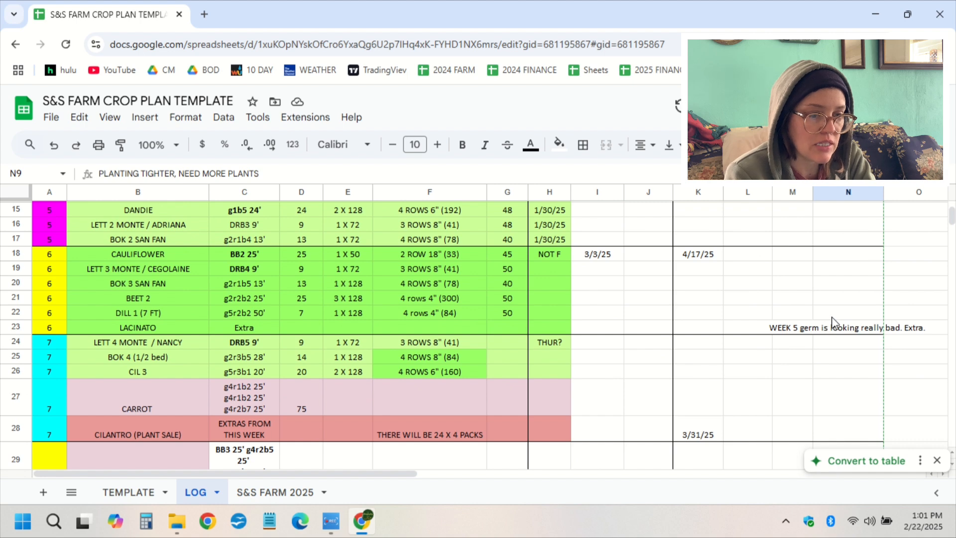
pyautogui.click(860, 331)
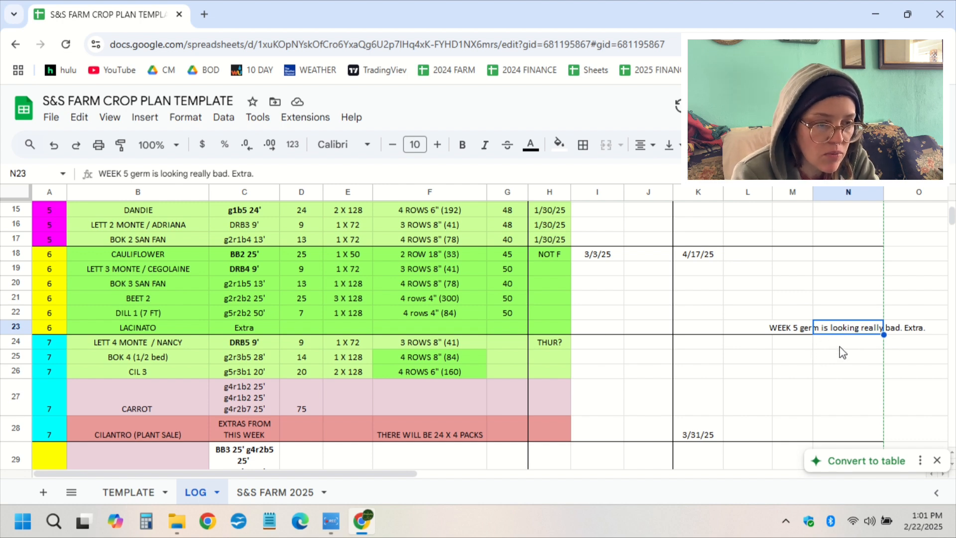
# Step: Copy BEET 4 from the week 10 column of bed DRB2 on S&S FARM 2025 into LOG cell B37
pyautogui.scroll(-5, 829, 345)
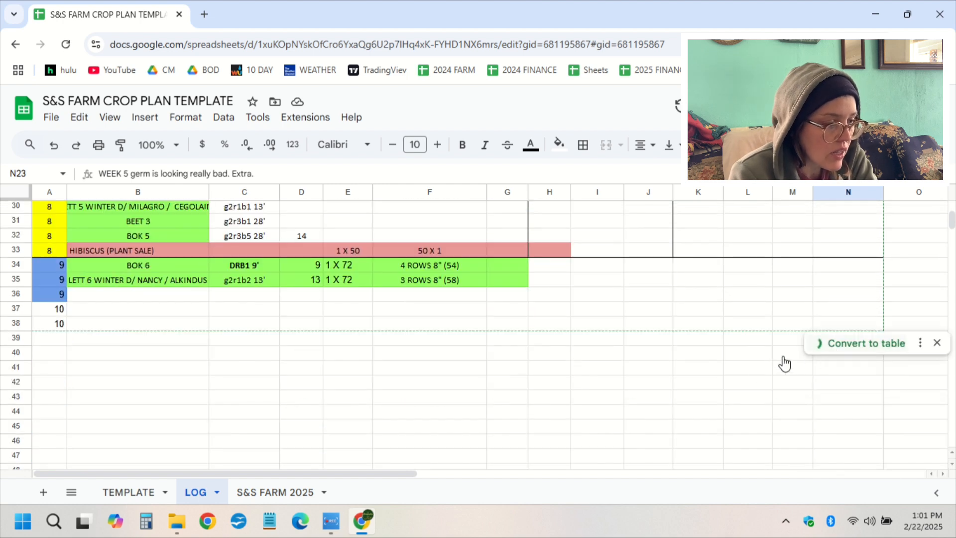
pyautogui.click(62, 313)
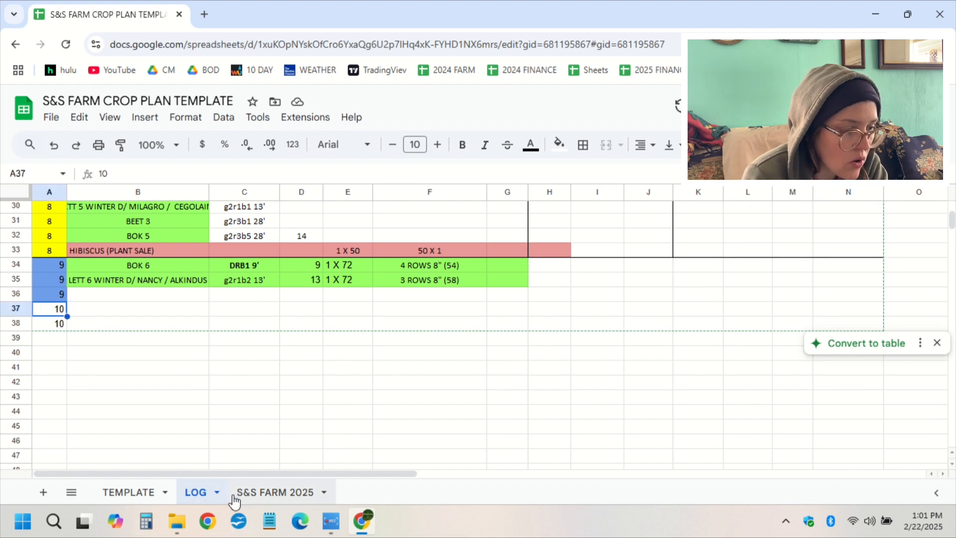
pyautogui.click(285, 498)
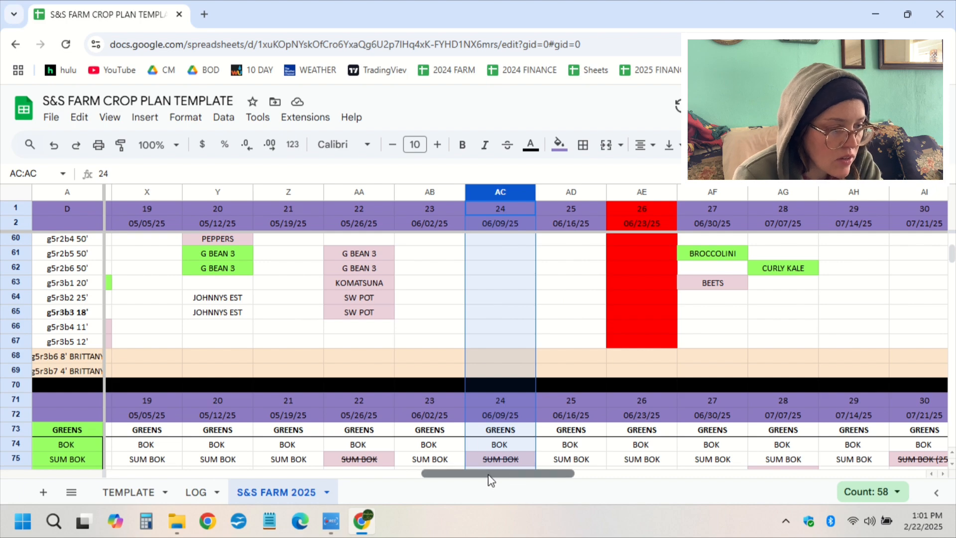
pyautogui.moveTo(492, 474); pyautogui.dragTo(334, 461)
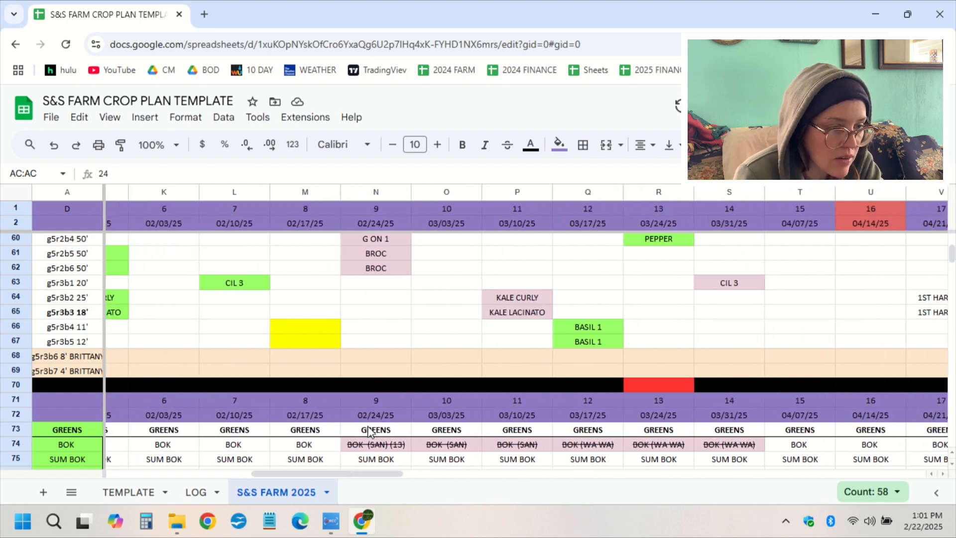
pyautogui.scroll(15, 438, 323)
pyautogui.scroll(2, 440, 324)
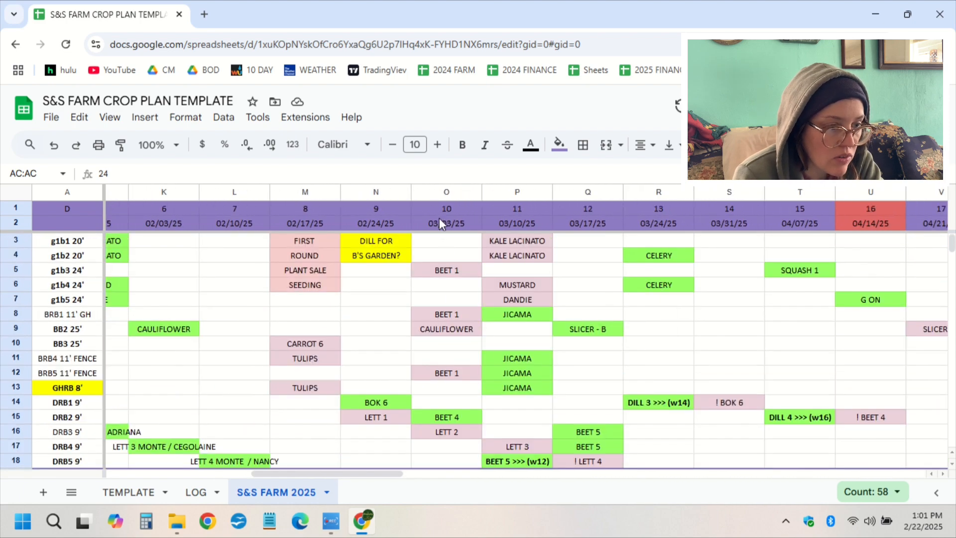
pyautogui.click(448, 194)
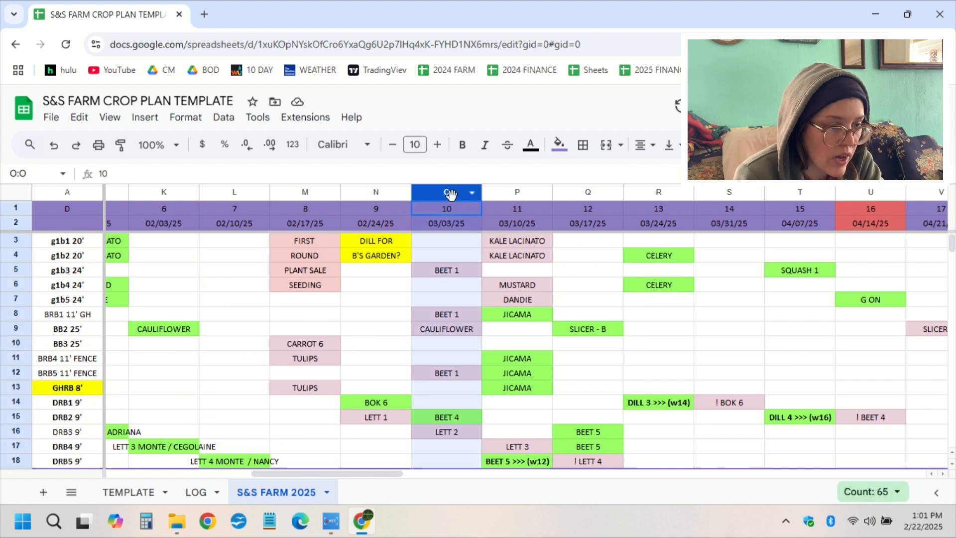
pyautogui.click(434, 416)
pyautogui.hotkey('ctrl', 'c')
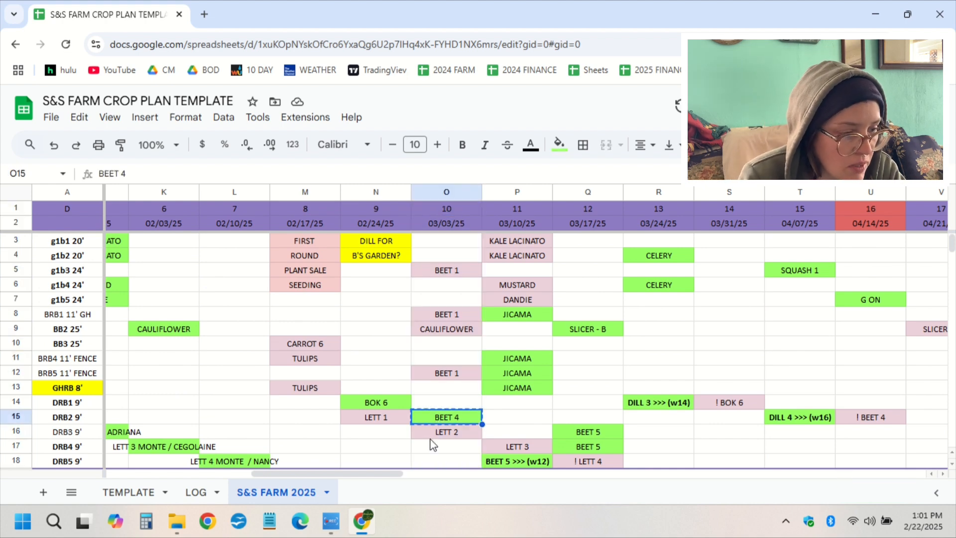
pyautogui.click(200, 492)
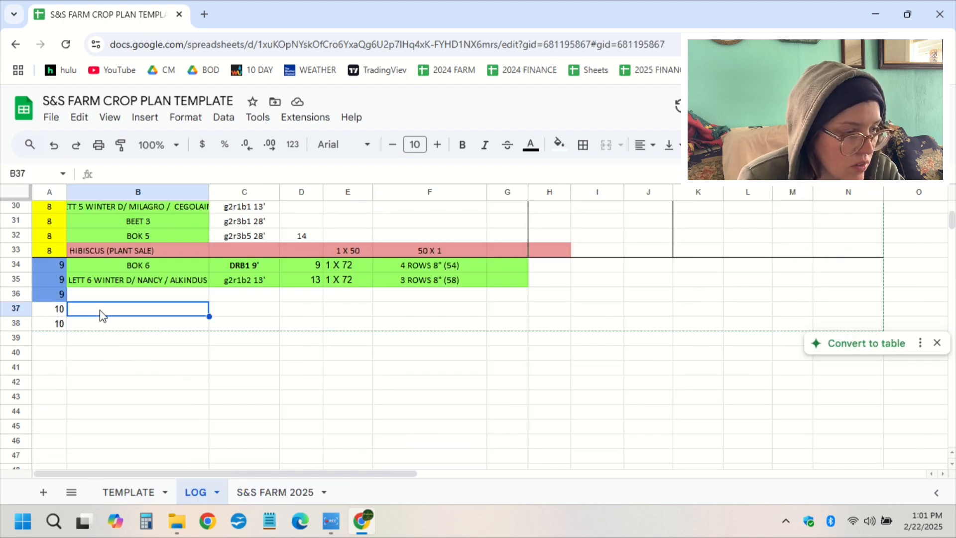
pyautogui.hotkey('ctrl', 'v')
# Step: Copy the bed label DRB2 9' from S&S FARM 2025 into the LOG's location cell C37
pyautogui.click(268, 500)
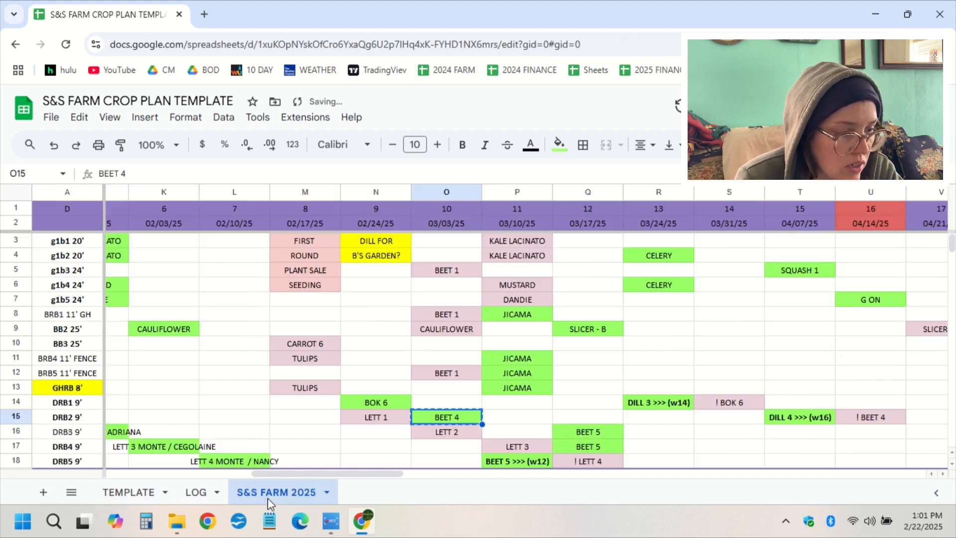
pyautogui.click(90, 422)
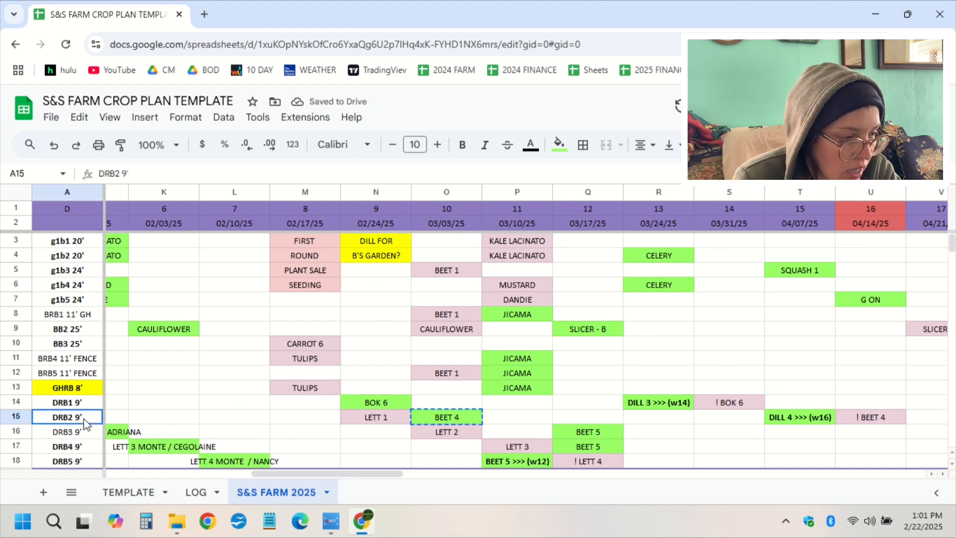
pyautogui.click(201, 485)
pyautogui.click(229, 310)
pyautogui.hotkey('ctrl', 'v')
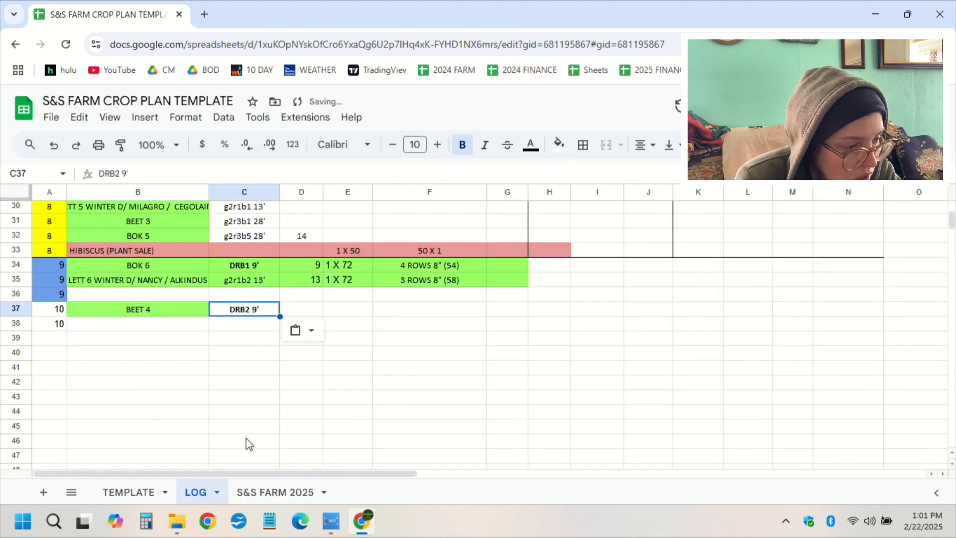
# Step: Locate the second BEET 4 in the week 10 column of S&S FARM 2025 and copy its bed label g2r1b5 13'
pyautogui.click(269, 493)
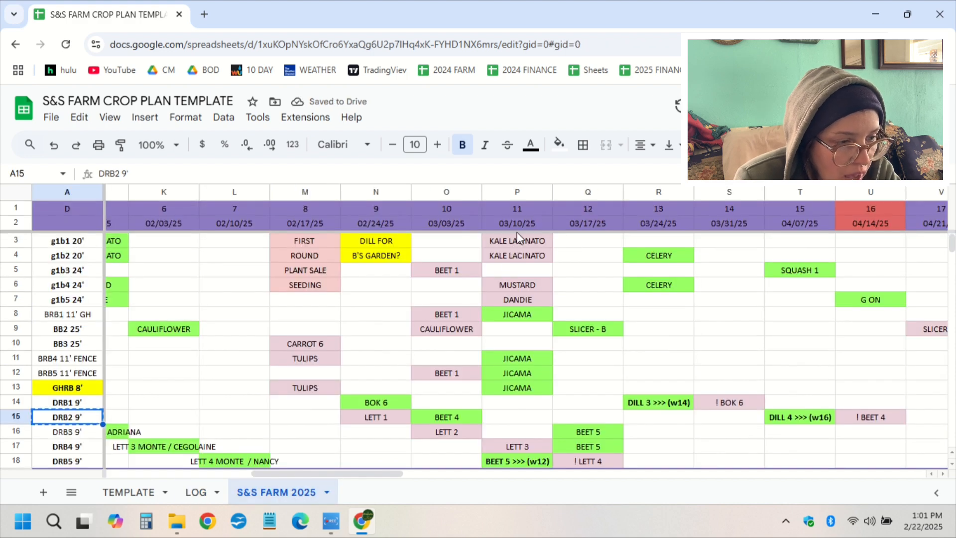
pyautogui.click(456, 198)
pyautogui.scroll(-2, 434, 282)
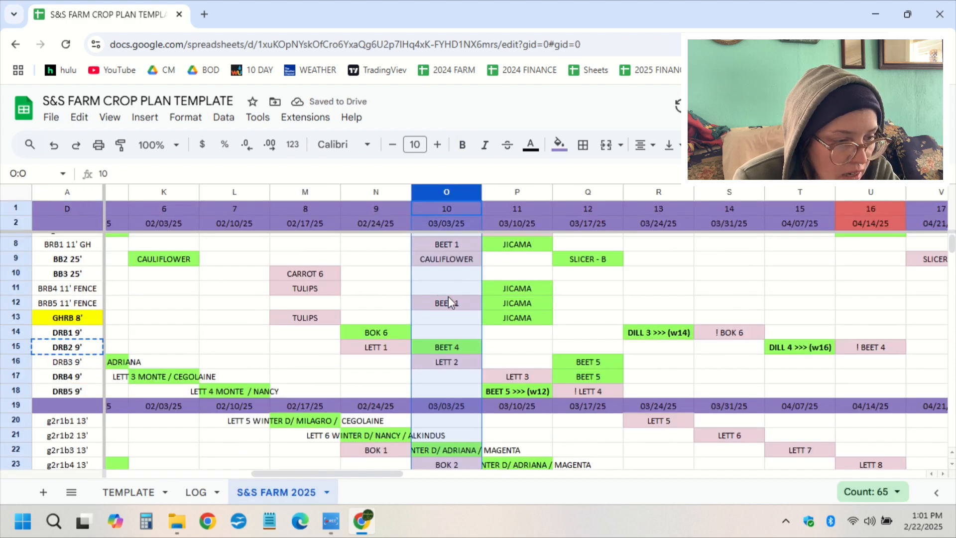
pyautogui.scroll(-2, 448, 298)
pyautogui.click(443, 381)
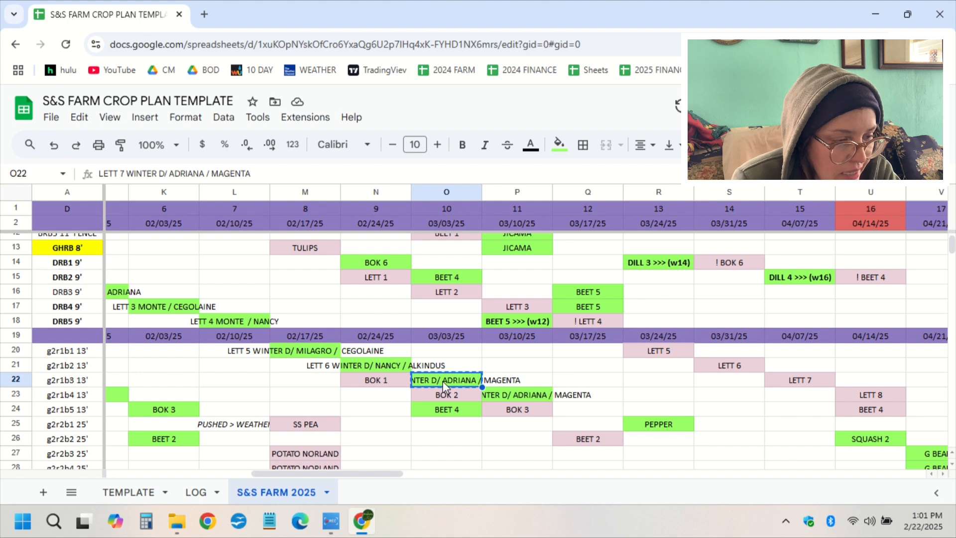
pyautogui.click(456, 414)
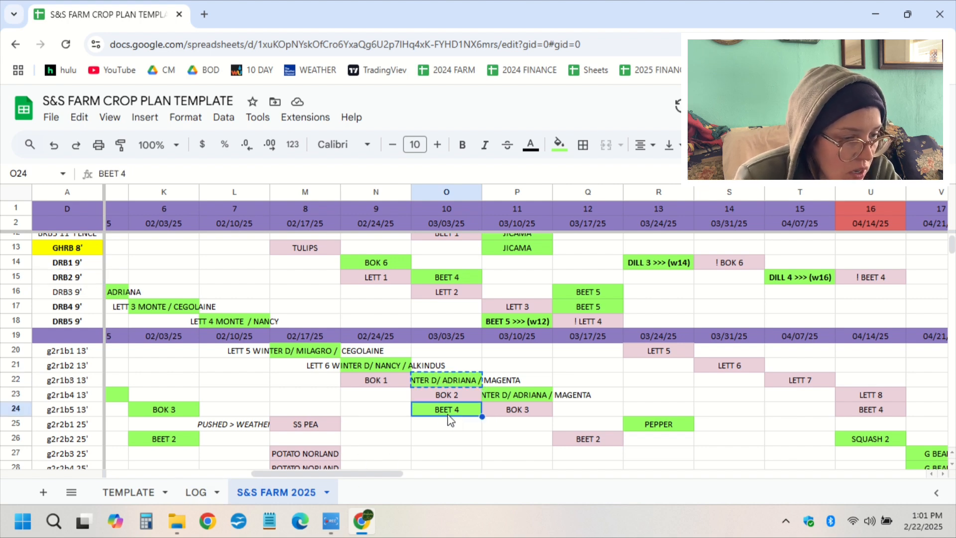
pyautogui.click(79, 411)
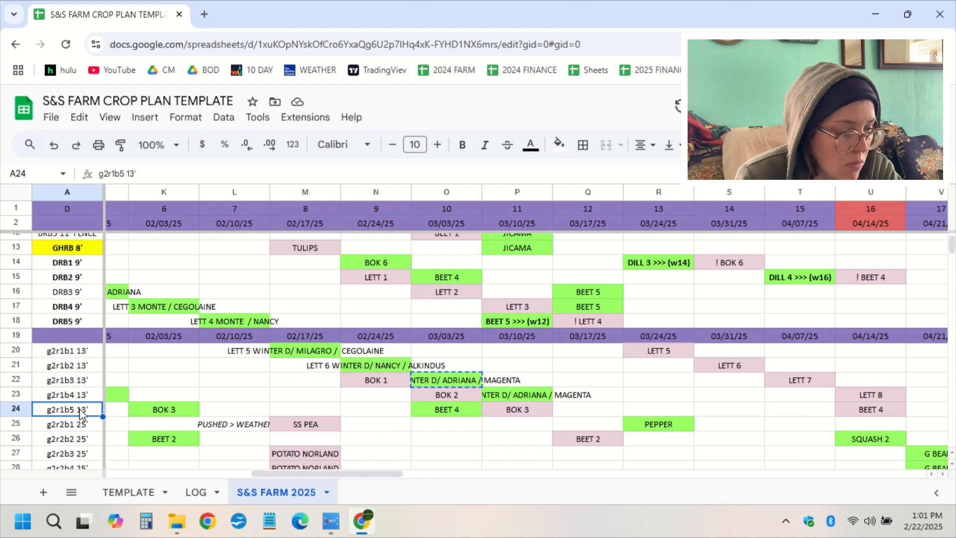
pyautogui.hotkey('ctrl', 'c')
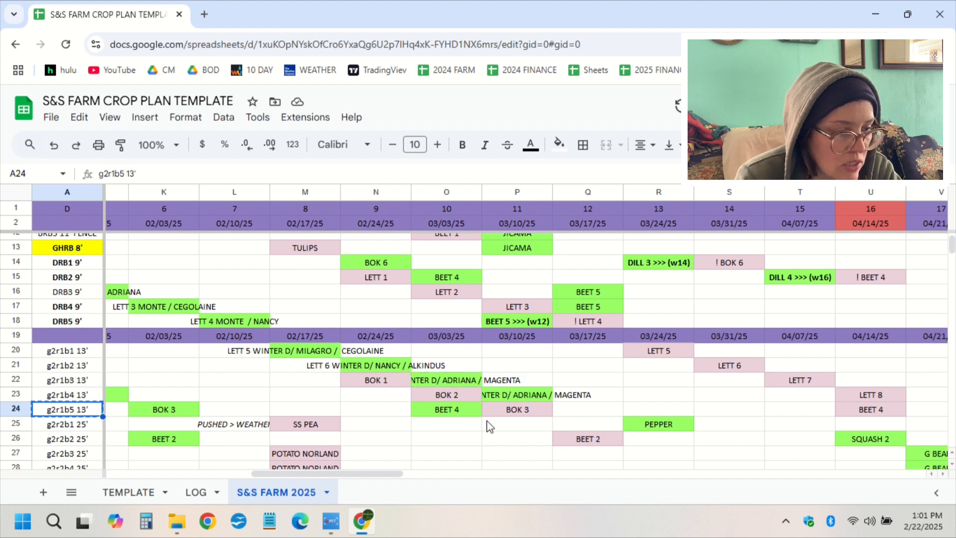
# Step: Append the copied bed label g2r1b5 13' after DRB2 9' in LOG cell C37
pyautogui.click(197, 492)
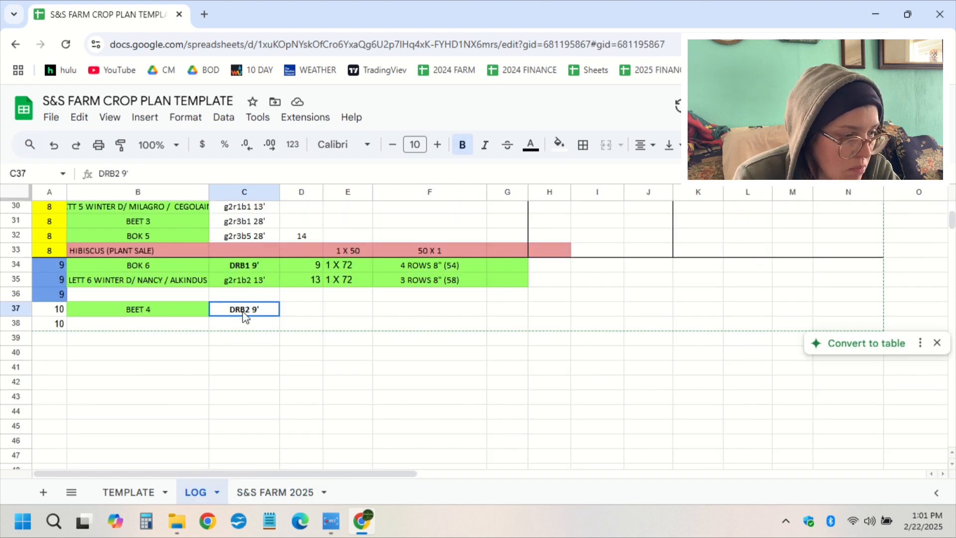
pyautogui.click(247, 173)
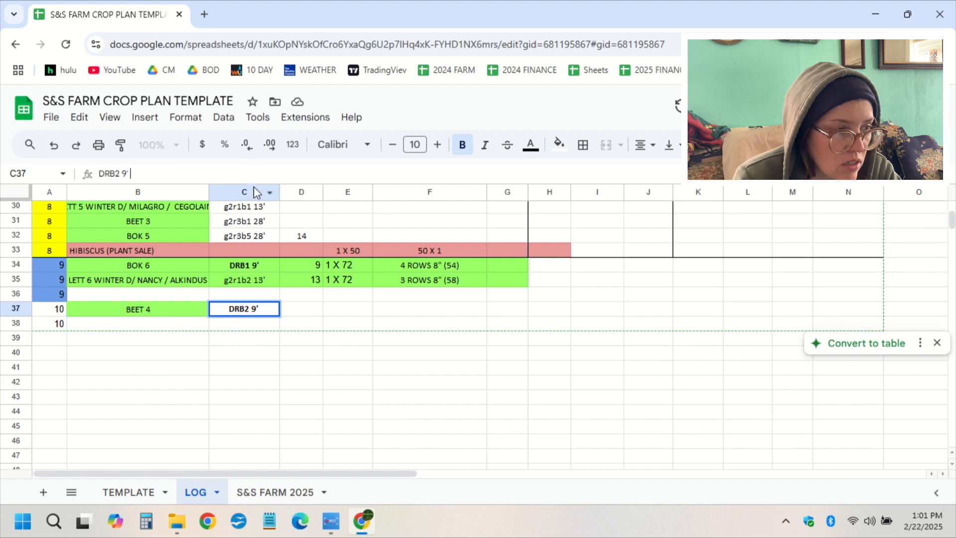
pyautogui.hotkey('ctrl', 'v')
pyautogui.click(361, 418)
pyautogui.click(257, 317)
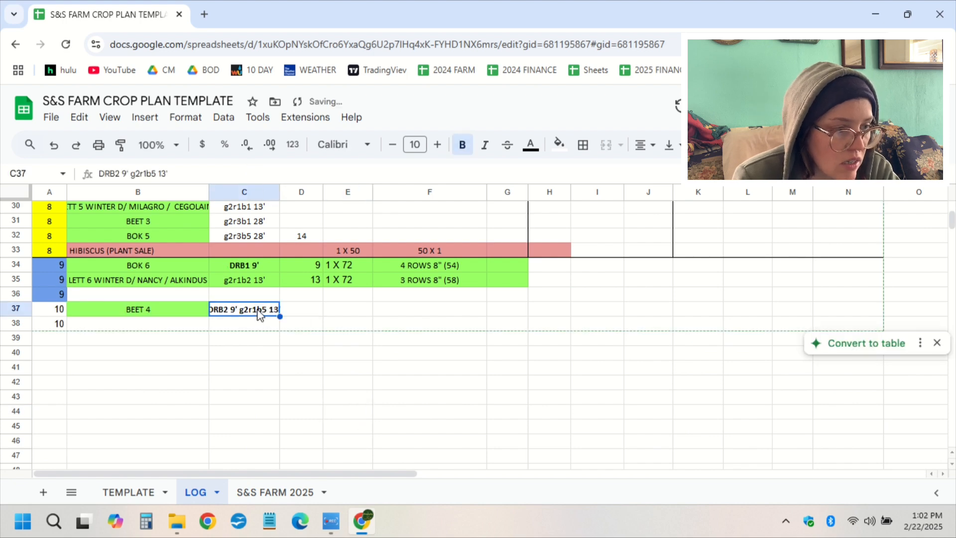
# Step: Wrap the text in LOG cell C37 and narrow column C so each bed label sits on its own line
pyautogui.click(233, 120)
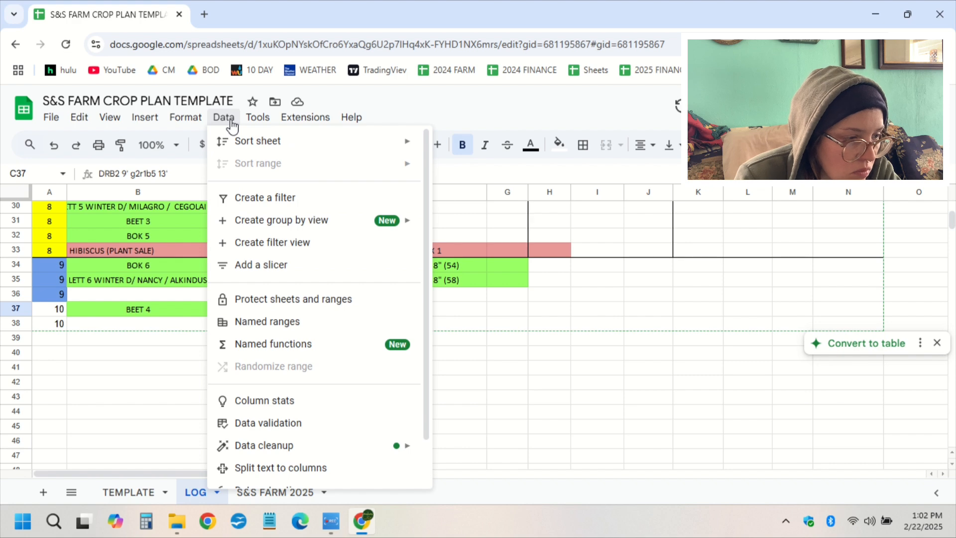
pyautogui.moveTo(194, 129)
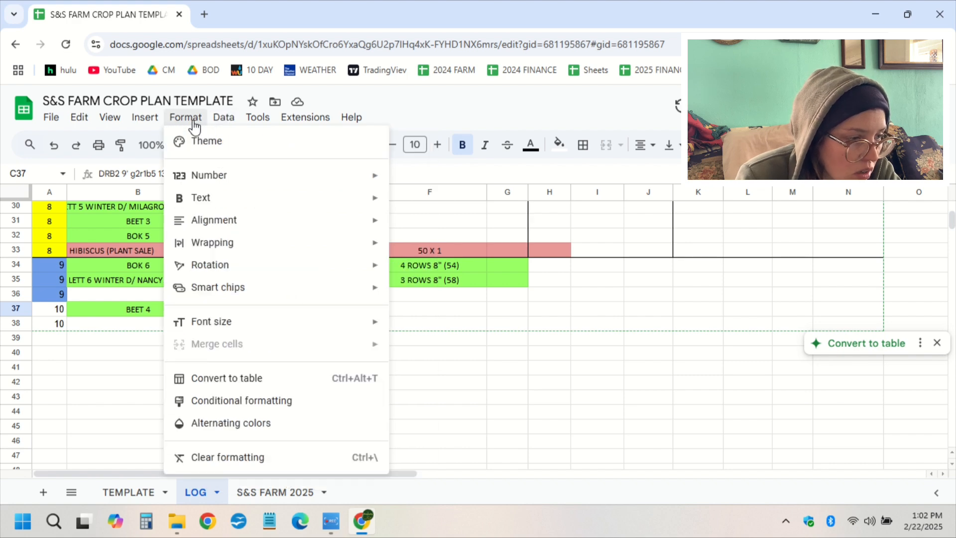
pyautogui.moveTo(255, 246)
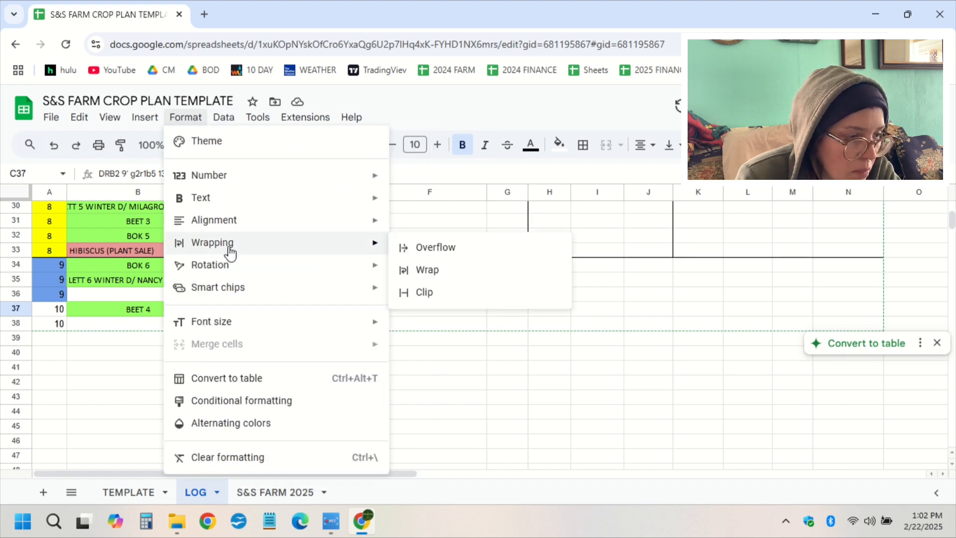
pyautogui.click(421, 272)
pyautogui.click(267, 394)
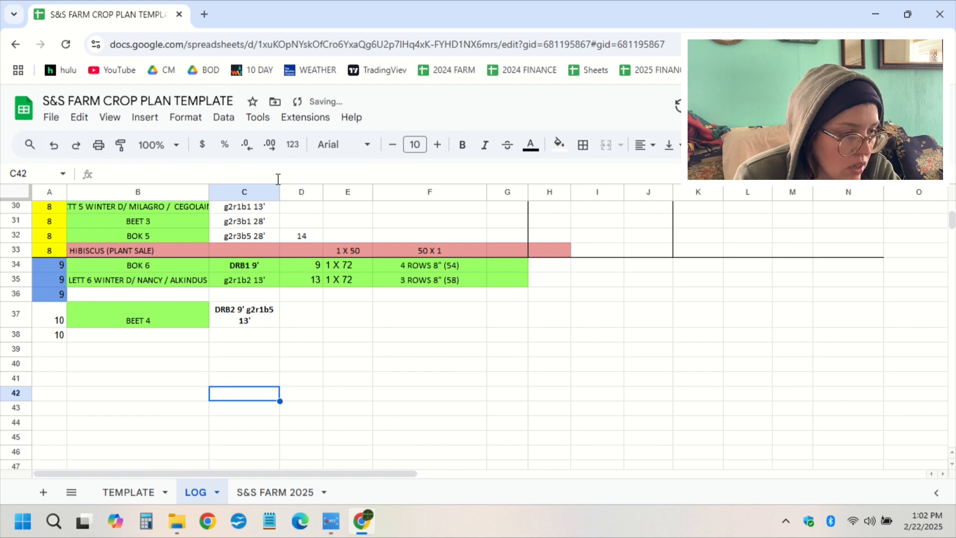
pyautogui.moveTo(280, 191); pyautogui.dragTo(271, 191)
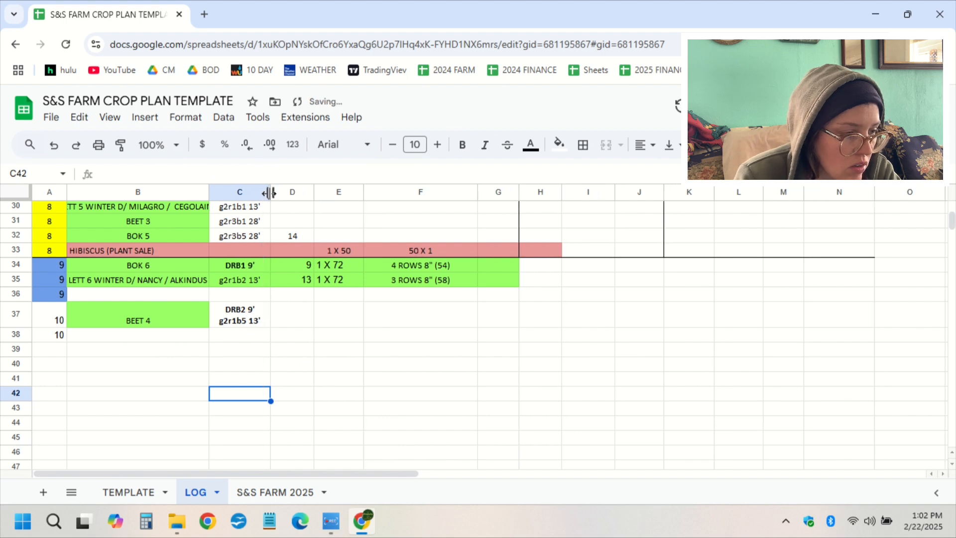
pyautogui.click(334, 377)
pyautogui.click(259, 315)
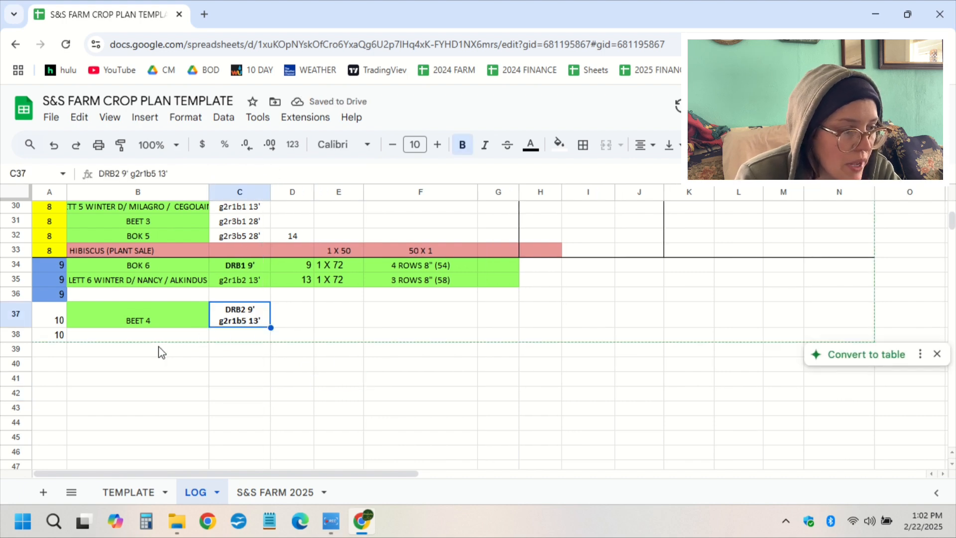
# Step: Copy LETT 7 WINTER D/ ADRIANA / MAGENTA from the week 10 column of S&S FARM 2025 into LOG cell B38
pyautogui.click(286, 490)
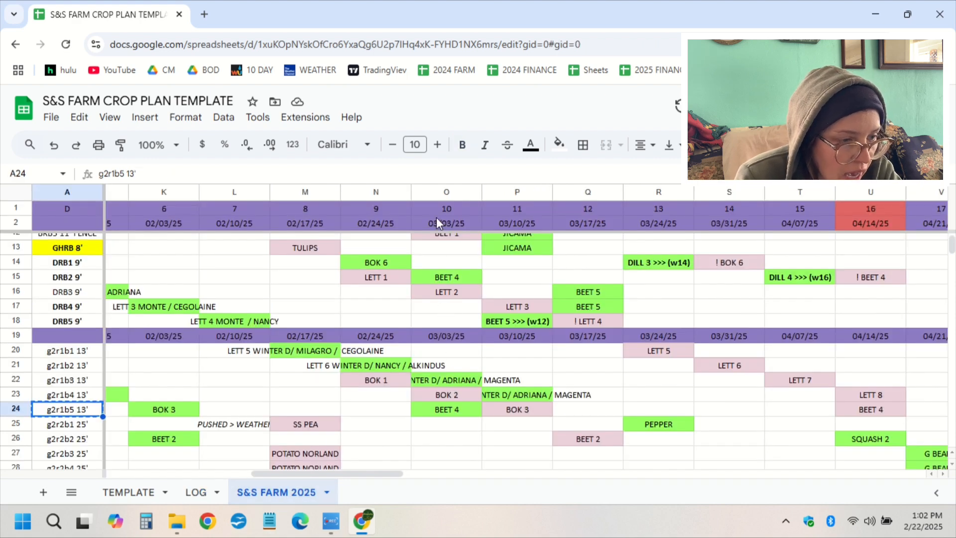
pyautogui.click(435, 198)
pyautogui.click(443, 383)
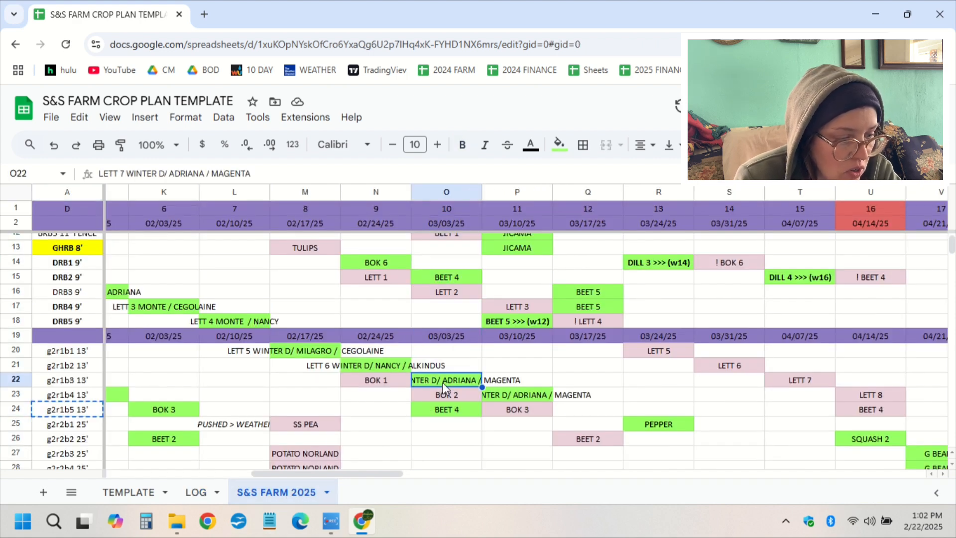
pyautogui.click(195, 491)
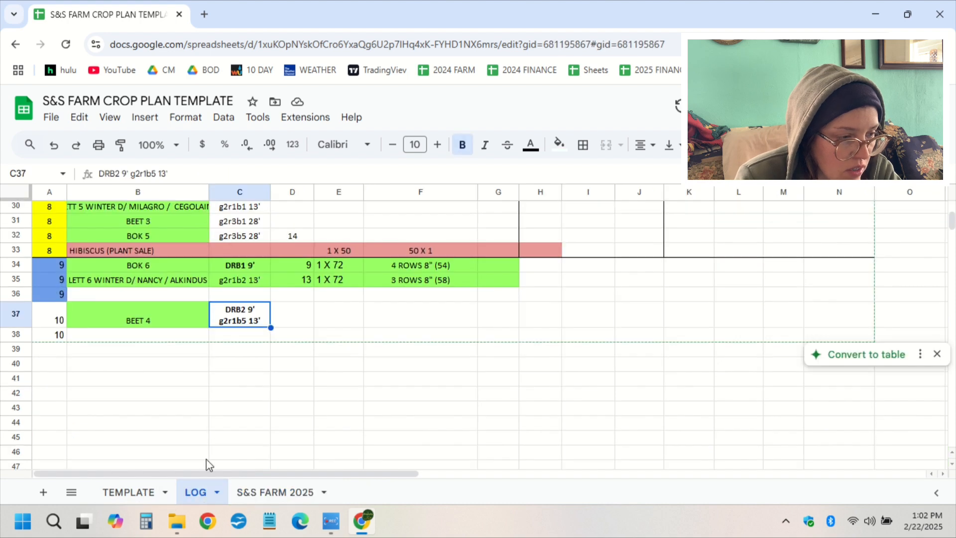
pyautogui.click(149, 336)
pyautogui.hotkey('ctrl', 'v')
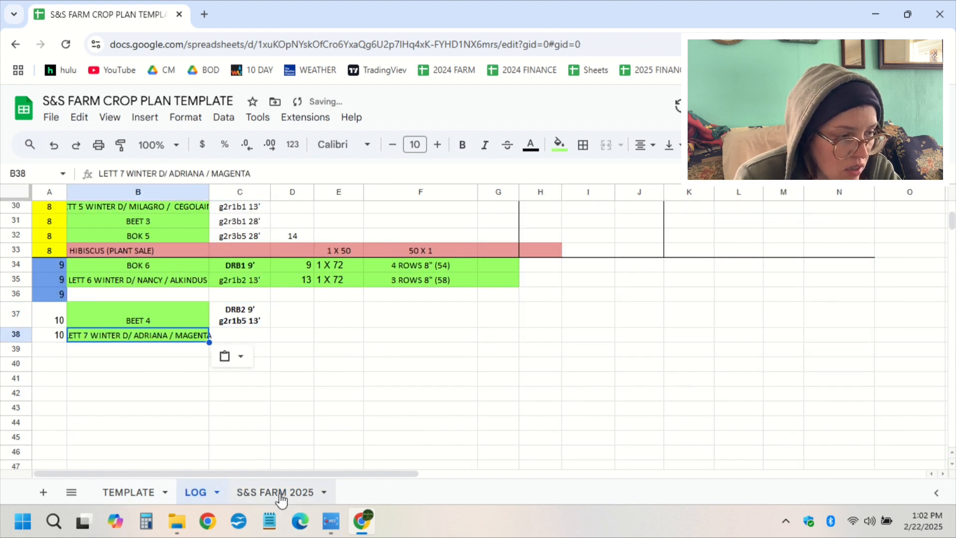
# Step: Copy the lettuce's bed label g2r1b3 13' from S&S FARM 2025 into LOG cell C38
pyautogui.click(281, 493)
pyautogui.click(93, 381)
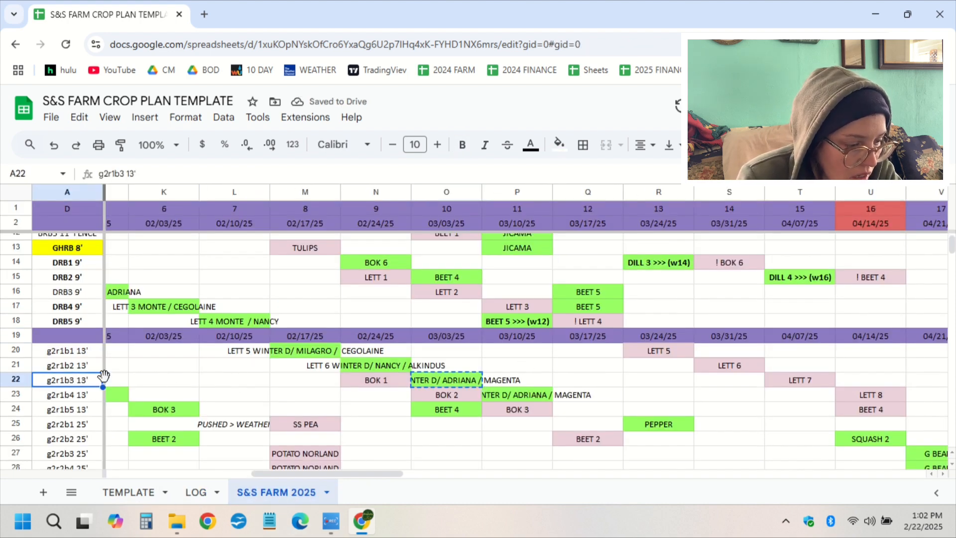
pyautogui.click(211, 493)
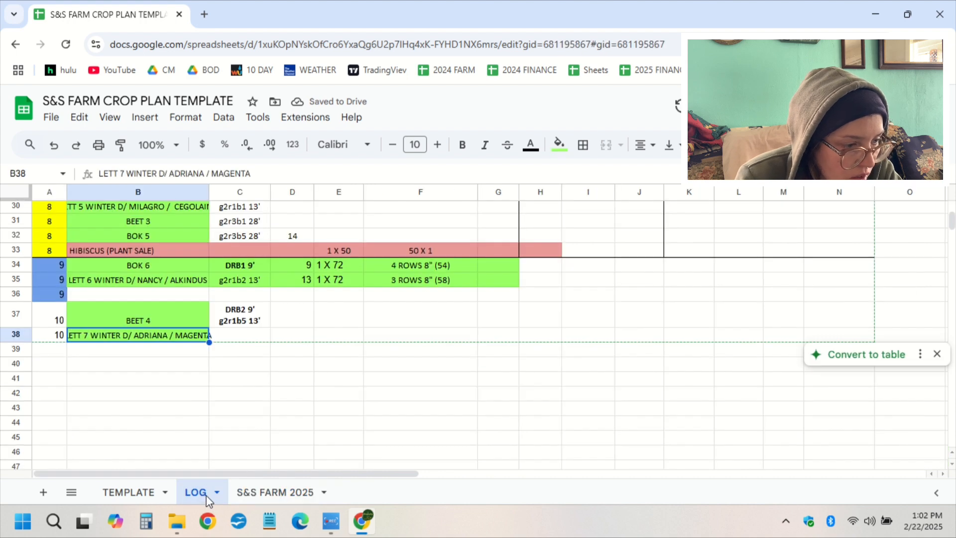
pyautogui.click(251, 334)
pyautogui.hotkey('ctrl', 'v')
# Step: Copy CILANTRO 4 from the week 10 column of S&S FARM 2025 into LOG cell B39
pyautogui.click(301, 493)
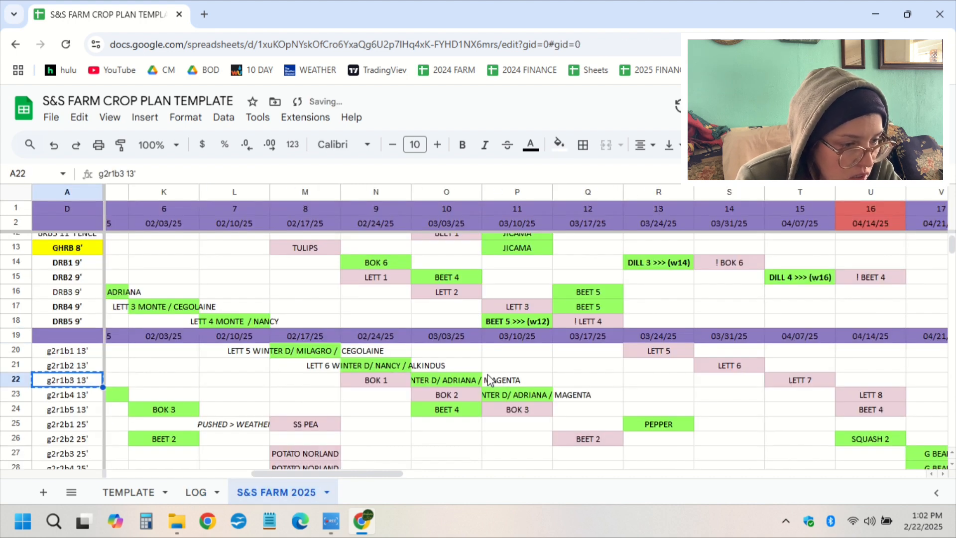
pyautogui.click(441, 197)
pyautogui.scroll(-8, 438, 294)
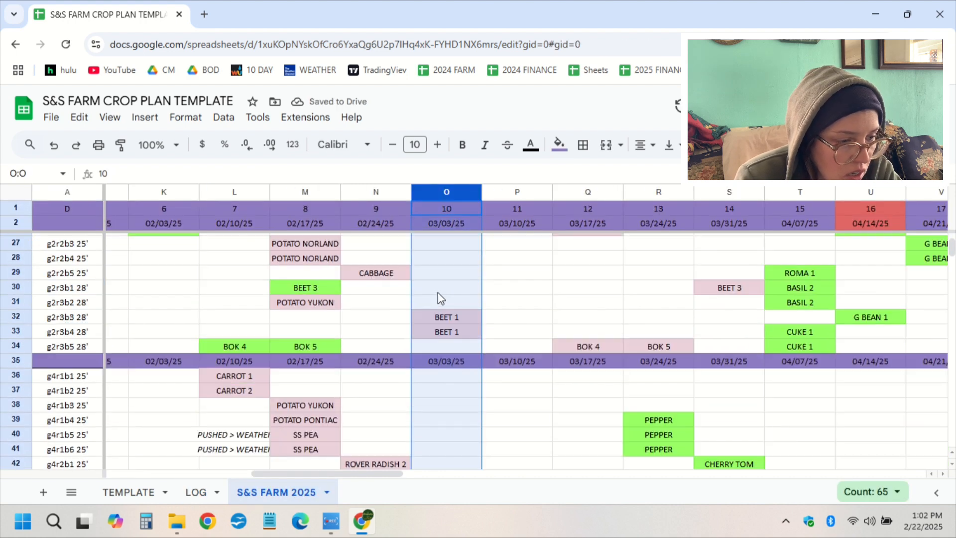
pyautogui.scroll(-2, 438, 294)
pyautogui.click(451, 373)
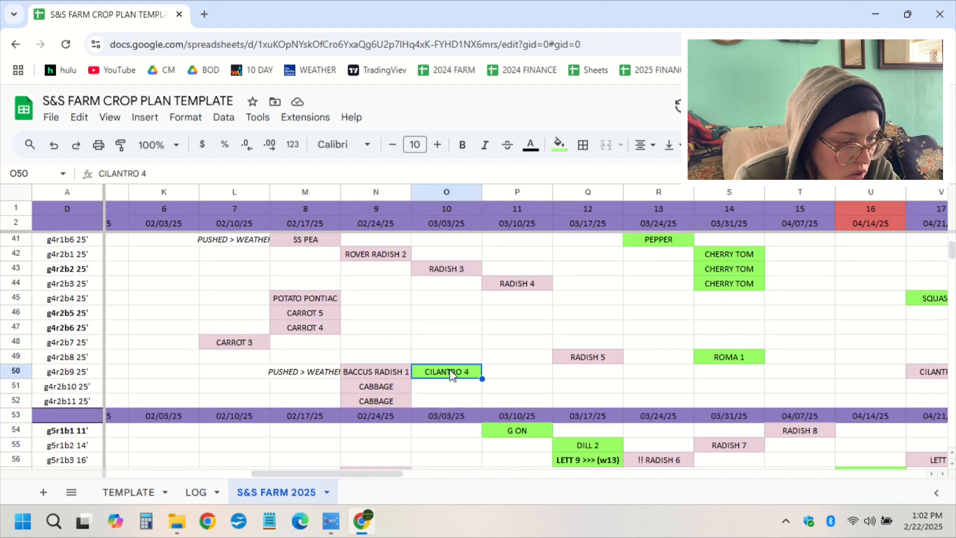
pyautogui.click(207, 493)
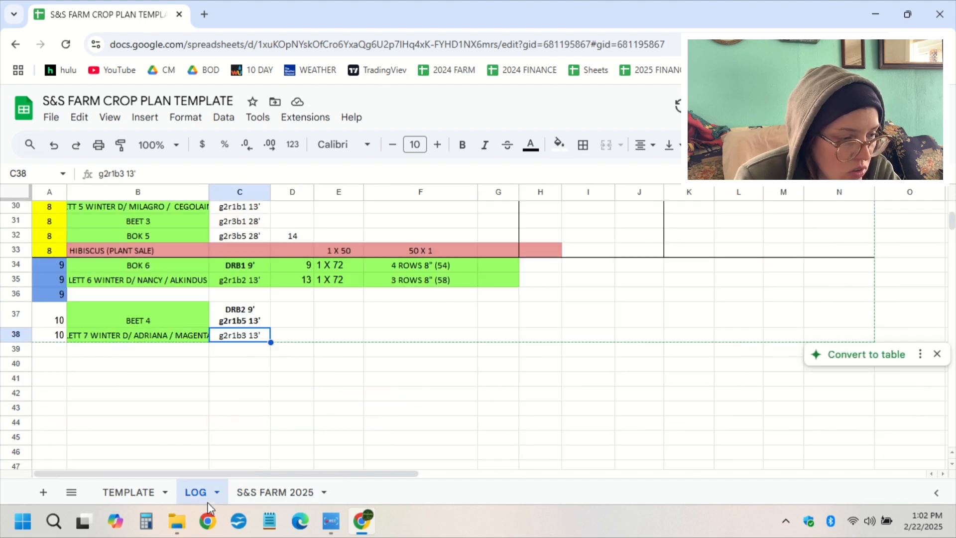
pyautogui.click(102, 340)
pyautogui.click(104, 350)
pyautogui.hotkey('ctrl', 'v')
# Step: Copy the cilantro's bed label g4r2b9 25' from S&S FARM 2025 into LOG cell C39
pyautogui.click(276, 492)
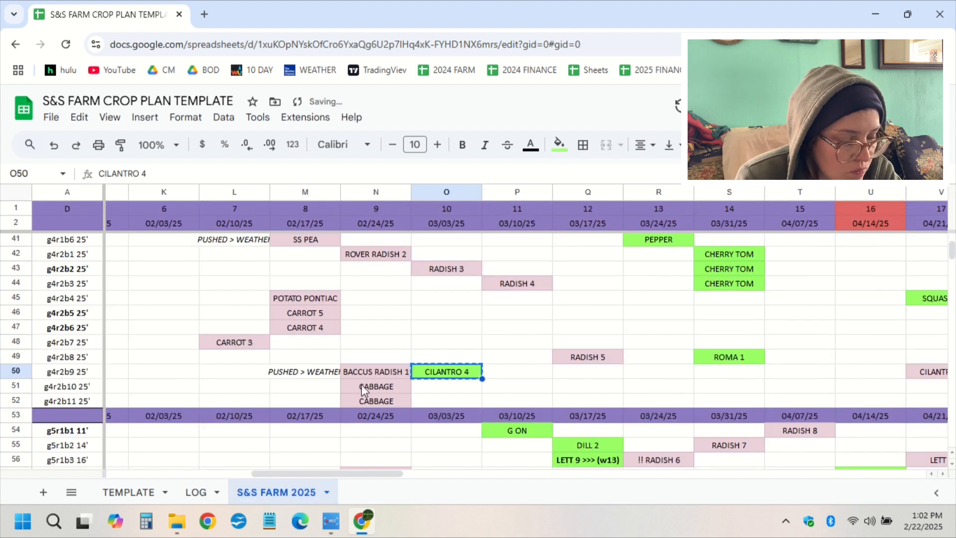
pyautogui.click(51, 373)
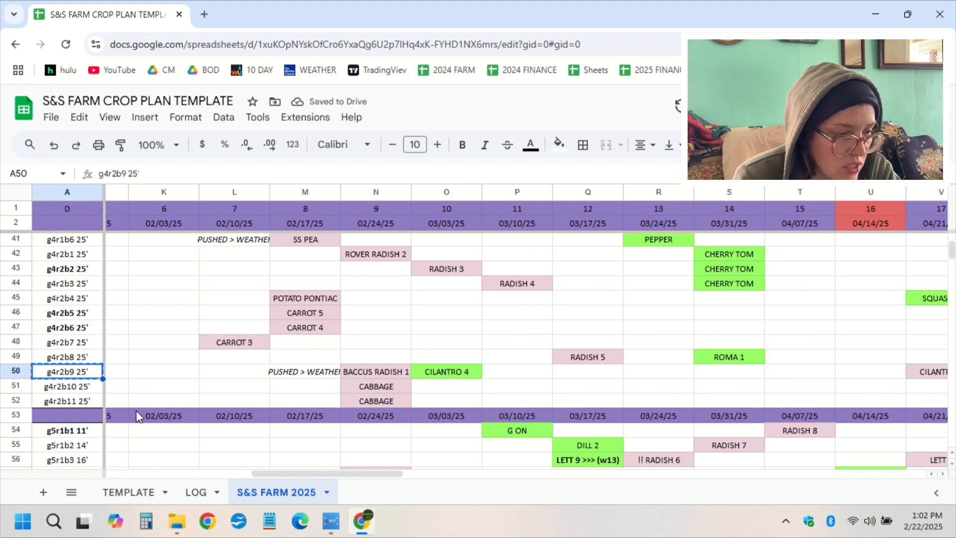
pyautogui.click(196, 493)
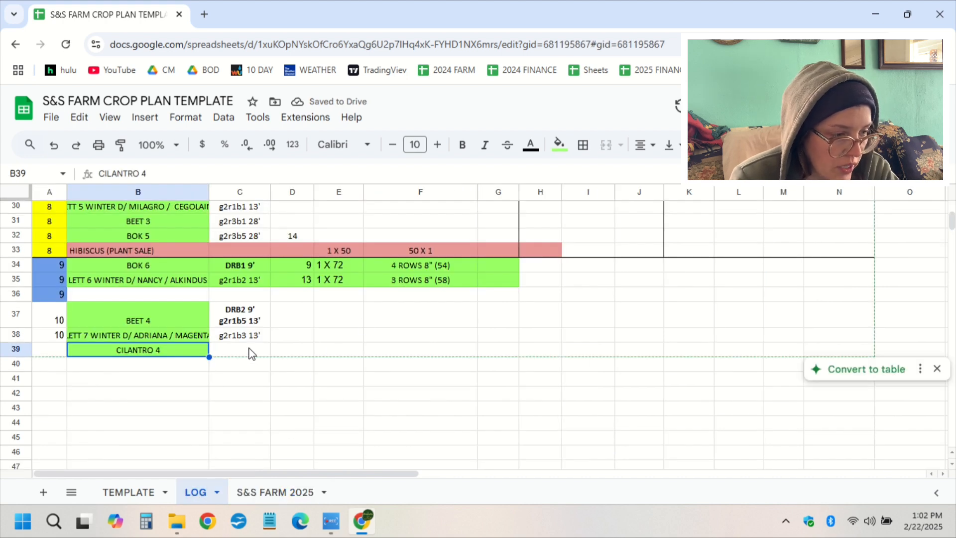
pyautogui.click(263, 351)
pyautogui.hotkey('ctrl', 'v')
# Step: Review the whole week 10 column on S&S FARM 2025 for remaining plantings and select BEET 1 in bed g1b3 24'
pyautogui.click(269, 492)
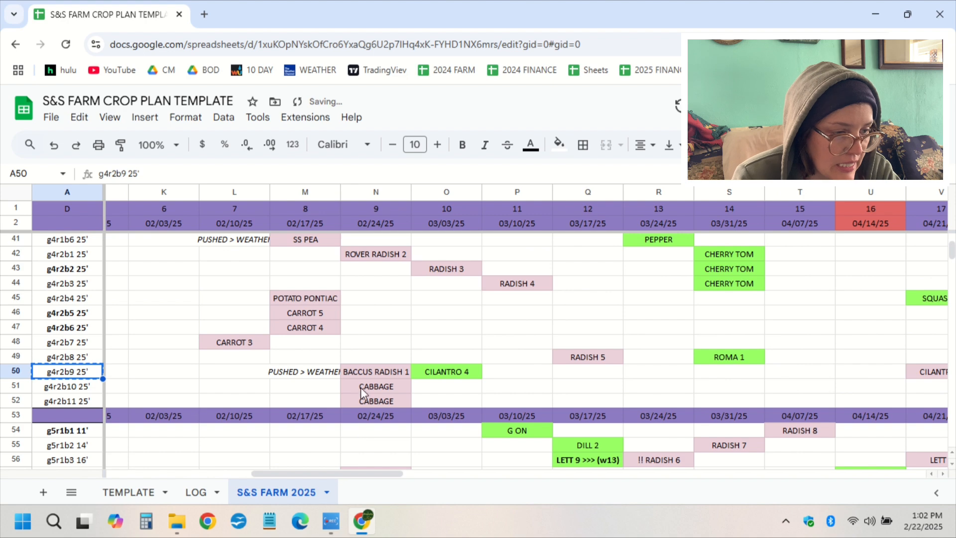
pyautogui.click(463, 192)
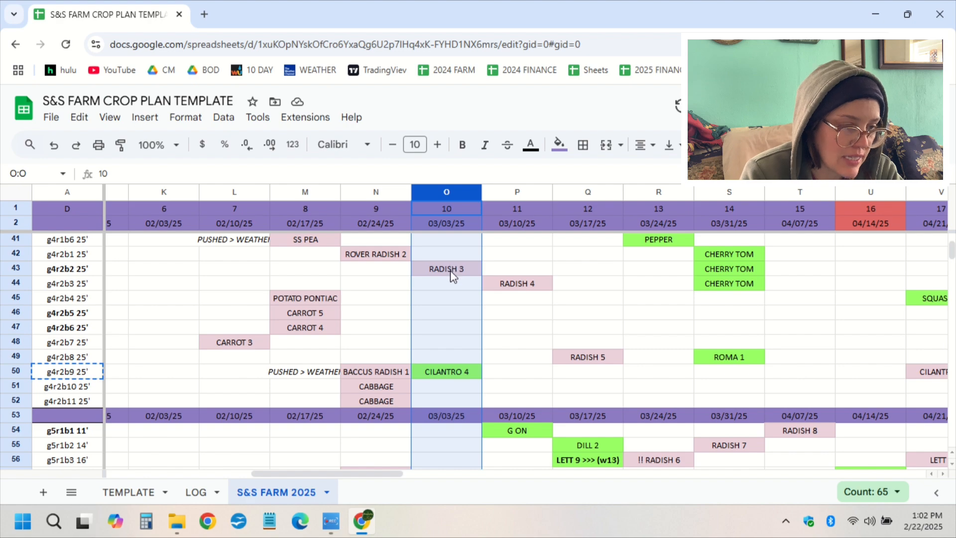
pyautogui.scroll(-6, 463, 316)
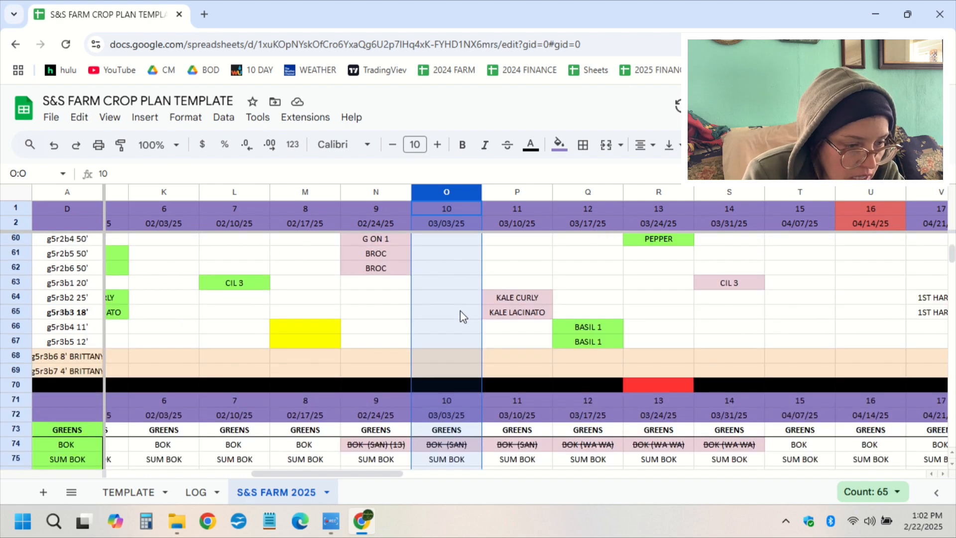
pyautogui.scroll(8, 461, 316)
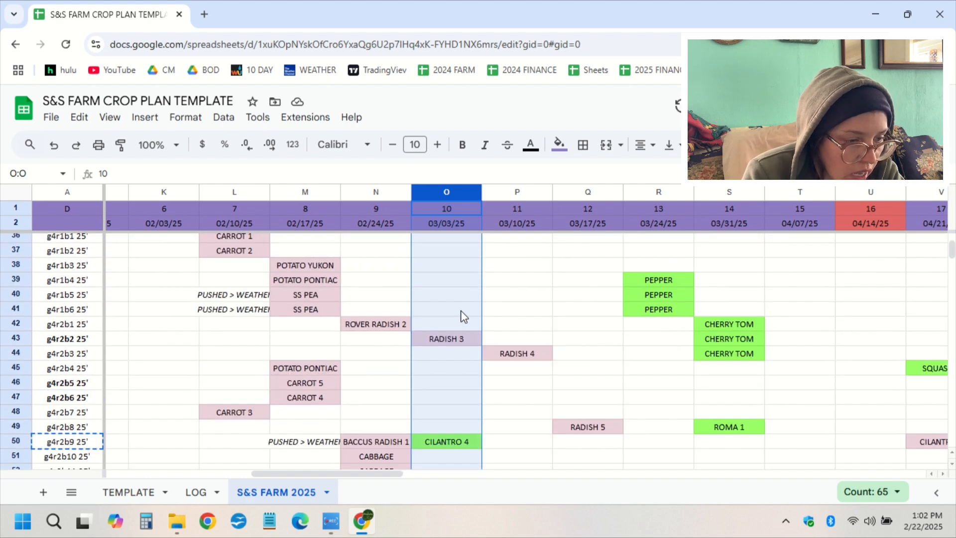
pyautogui.scroll(8, 462, 312)
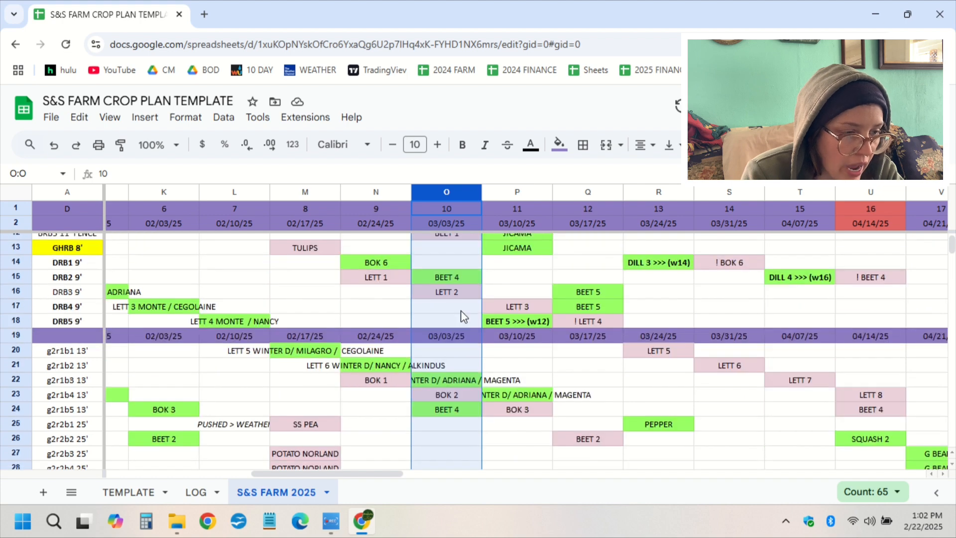
pyautogui.scroll(3, 461, 317)
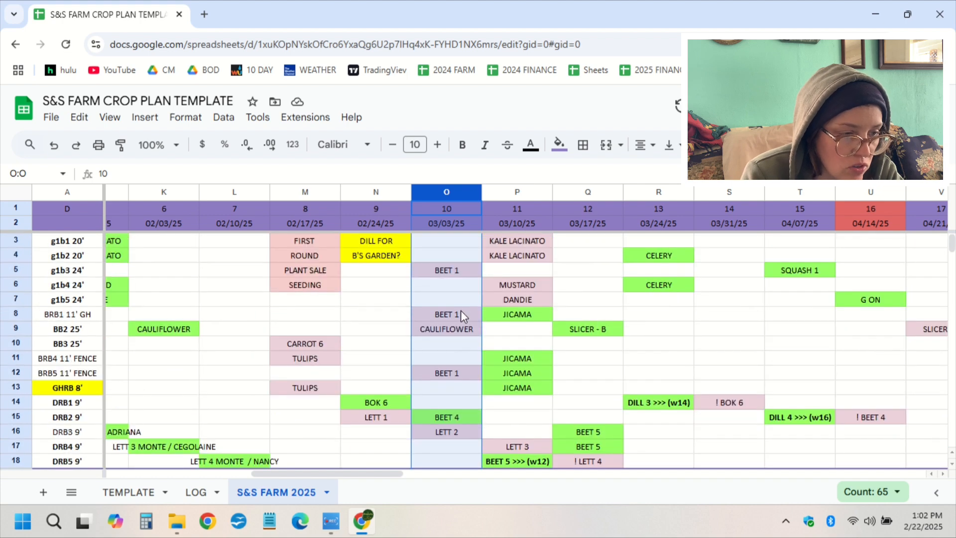
pyautogui.click(451, 274)
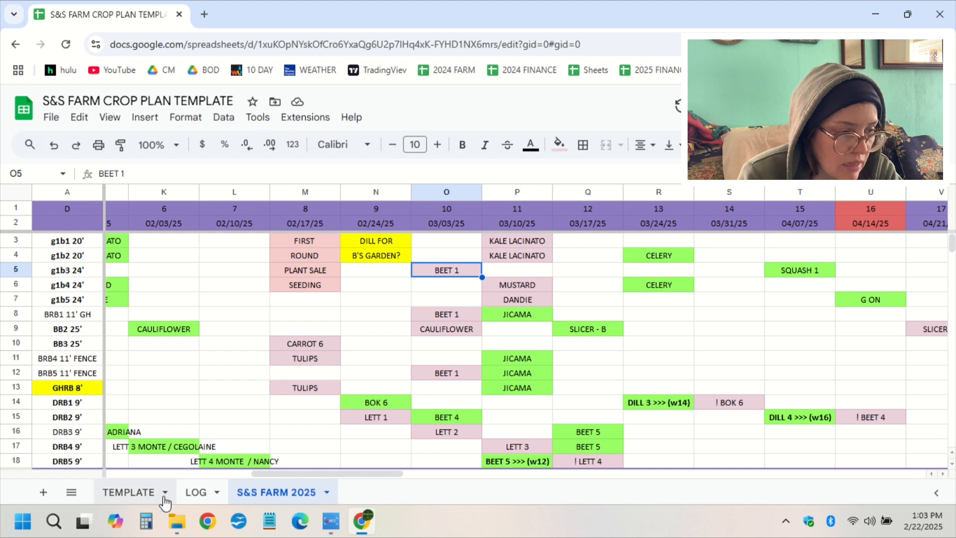
# Step: Fill the week cells A37:A39 of the week 10 plantings in the LOG with orange
pyautogui.click(202, 495)
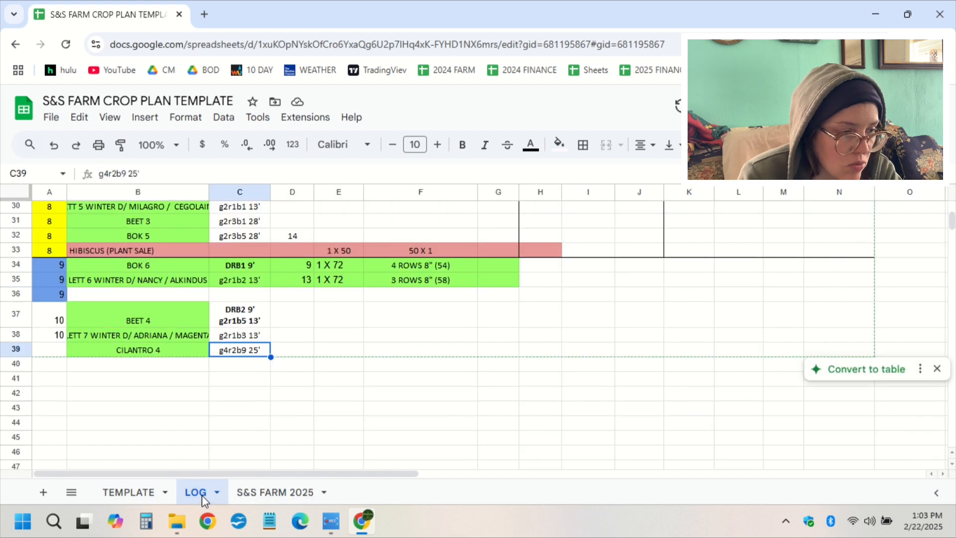
pyautogui.click(48, 323)
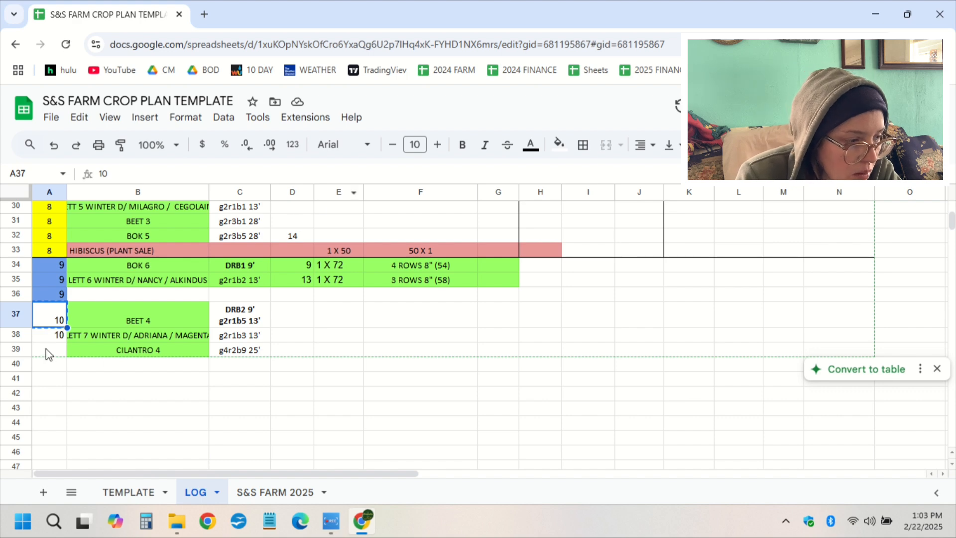
pyautogui.moveTo(56, 322); pyautogui.dragTo(53, 355)
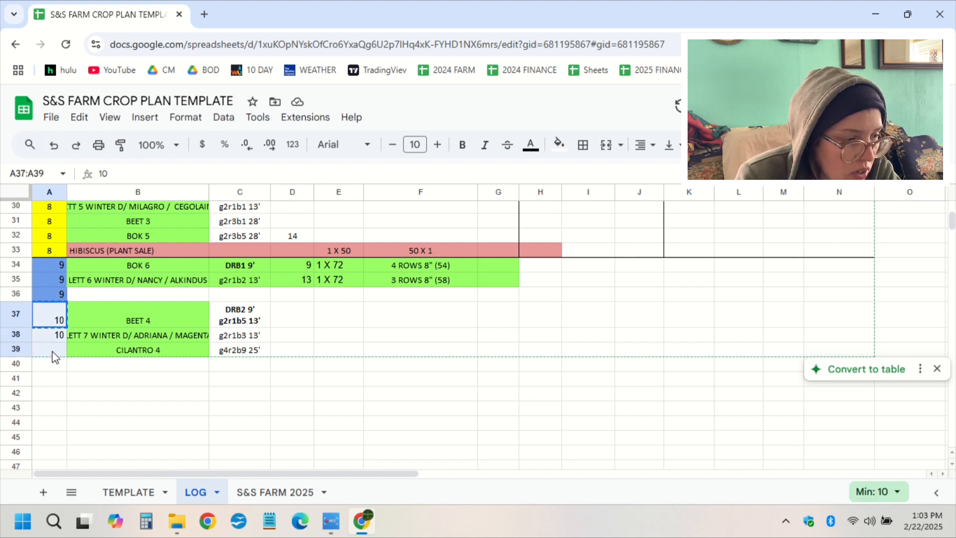
pyautogui.click(559, 145)
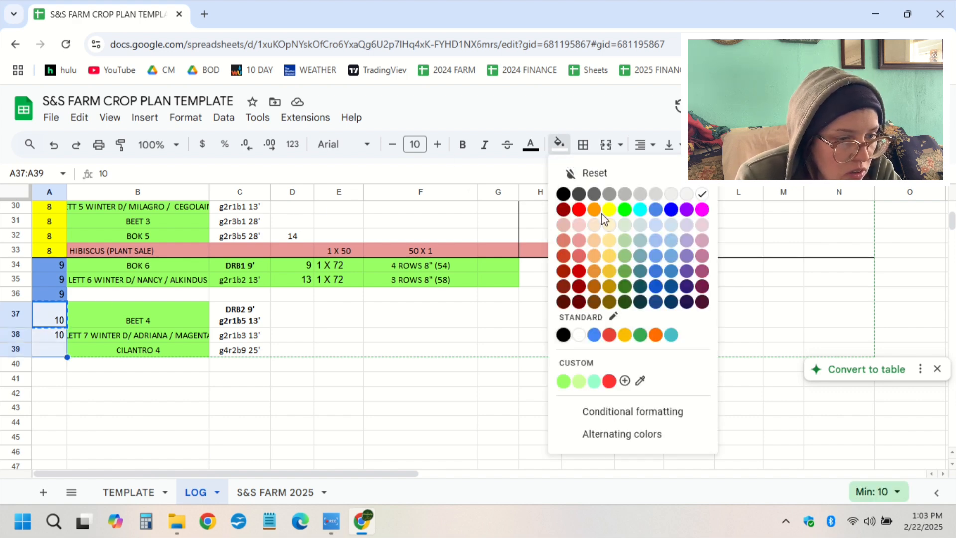
pyautogui.click(594, 209)
# Step: Copy the orange week number 10 from A37 into the T DATE cell I5 of BEET 1 RED ACE
pyautogui.click(52, 321)
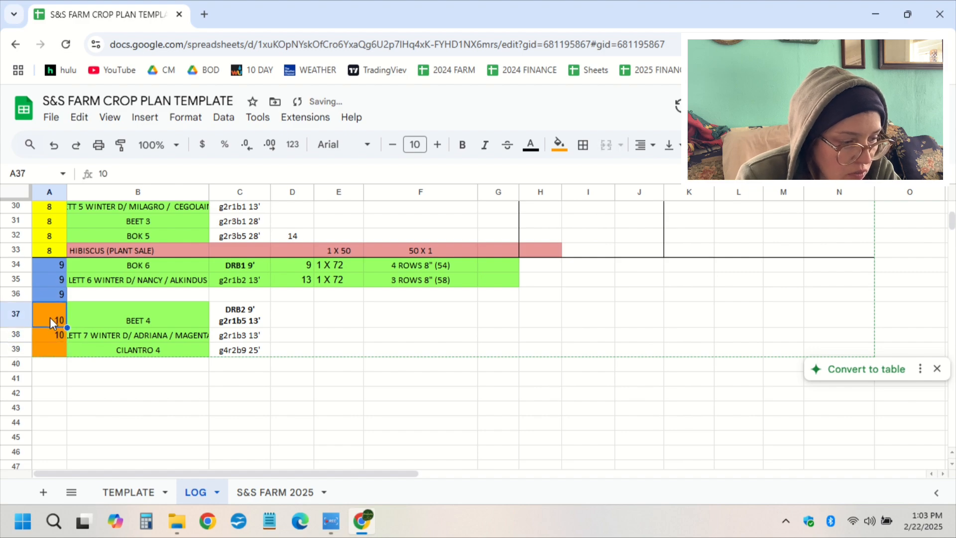
pyautogui.scroll(2, 516, 337)
pyautogui.scroll(10, 492, 318)
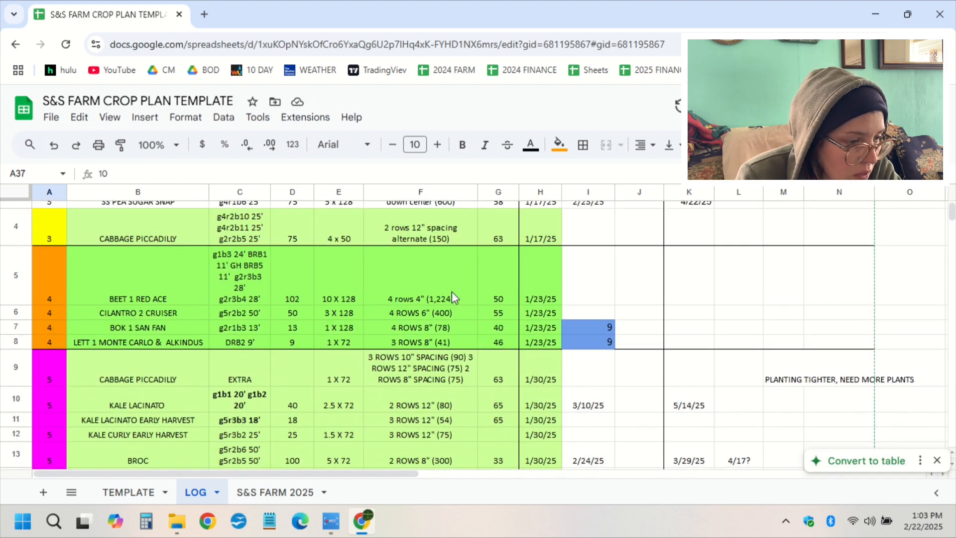
pyautogui.click(243, 279)
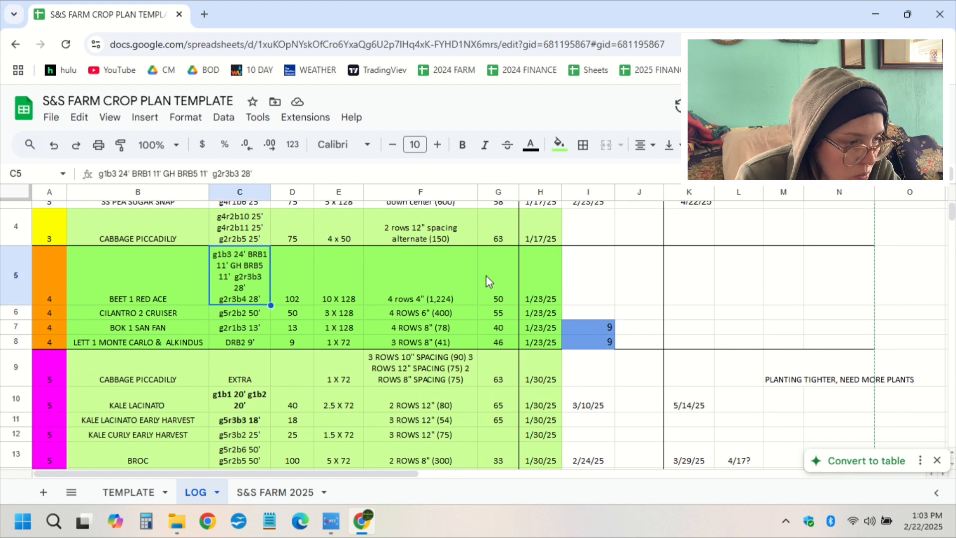
pyautogui.click(31, 297)
pyautogui.click(591, 282)
pyautogui.write('10')
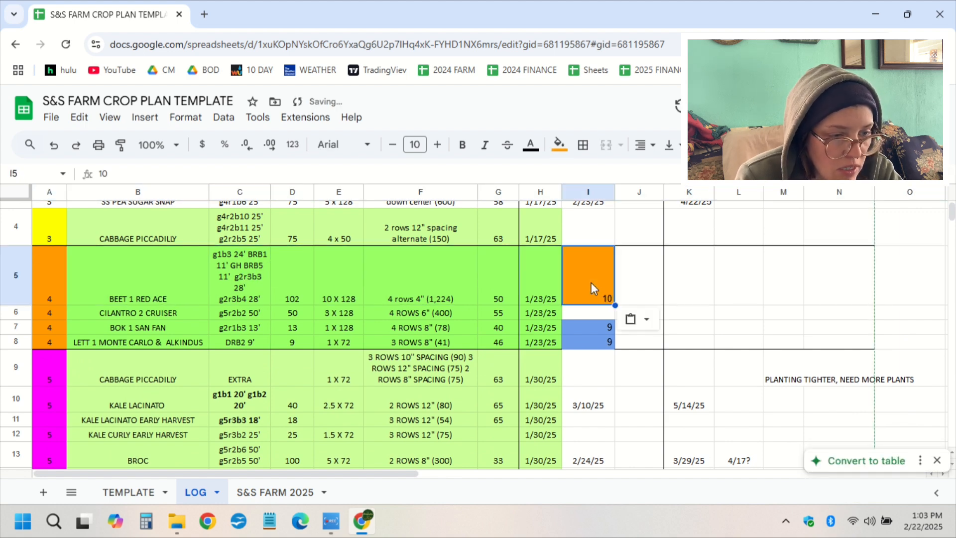
# Step: Enter 2/23/25 as the T DATE of BEET 1 RED ACE in cell I5
pyautogui.scroll(3, 598, 309)
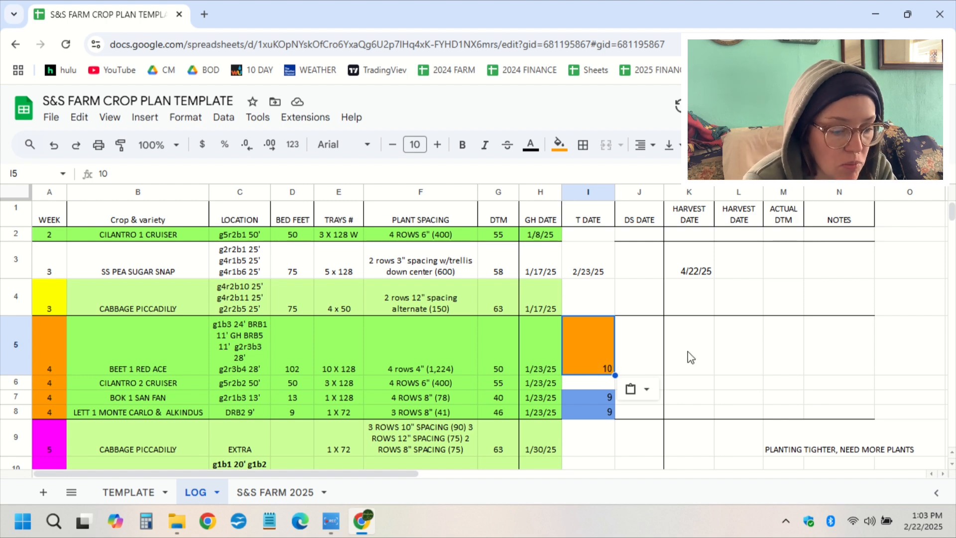
pyautogui.write('2/23/25')
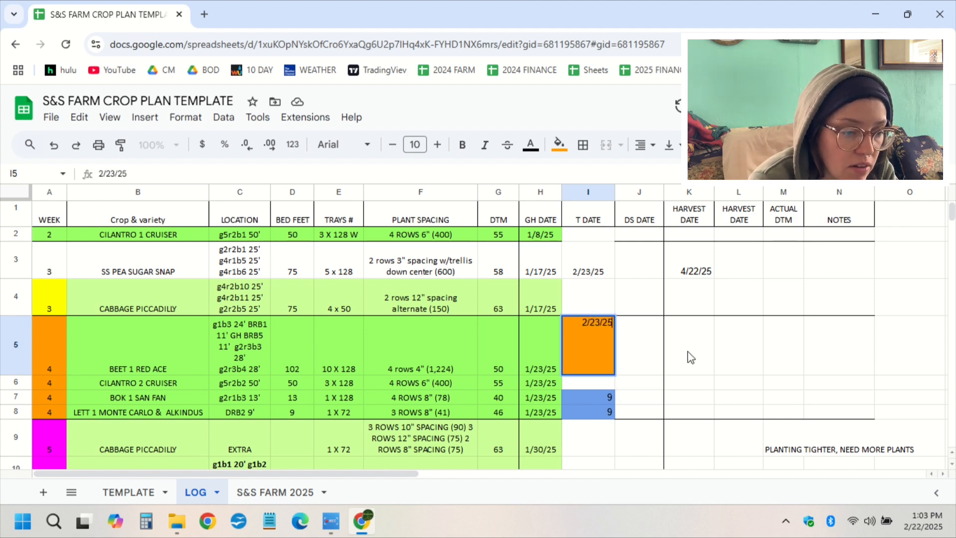
pyautogui.press('Return')
# Step: Calculate the estimated harvest date of BEET 1 RED ACE in cell K5 with the formula =I5+G5
pyautogui.click(690, 358)
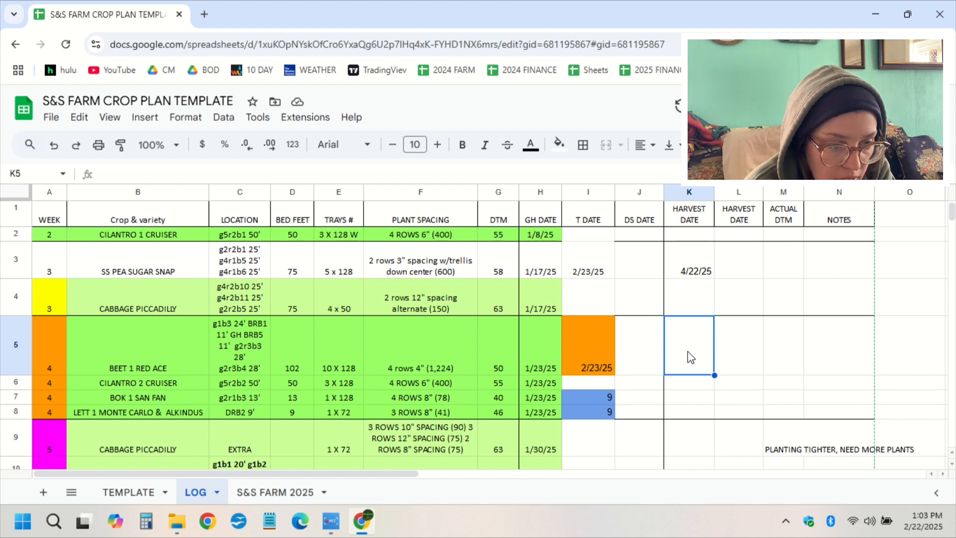
pyautogui.write('=')
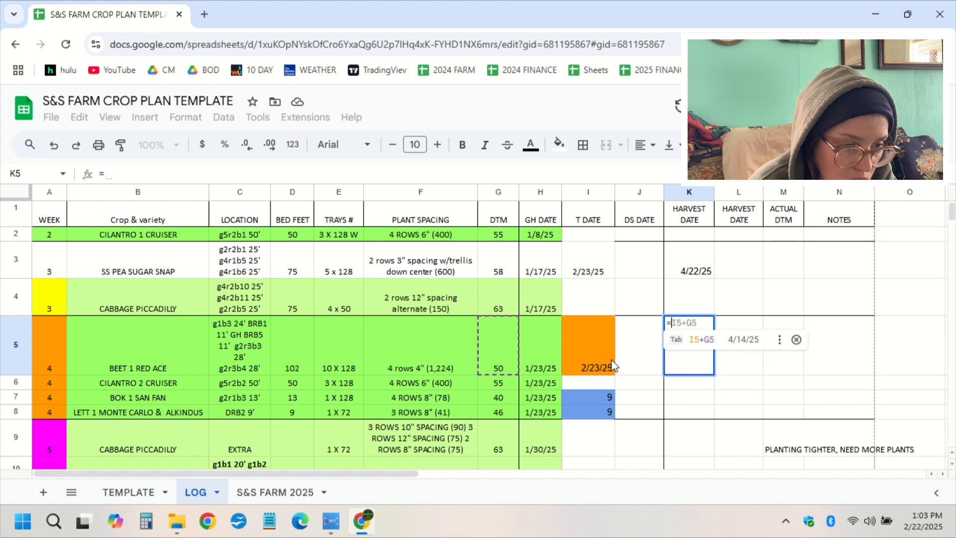
pyautogui.press('Tab')
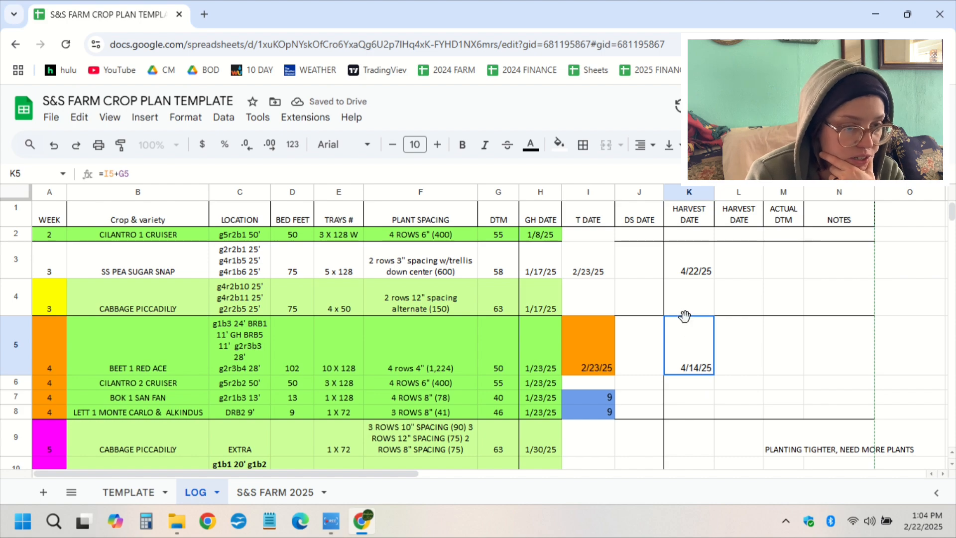
# Step: Change the fill of the week 3 CABBAGE PICCADILLY row, row 4 of the LOG, to white
pyautogui.scroll(-10, 706, 342)
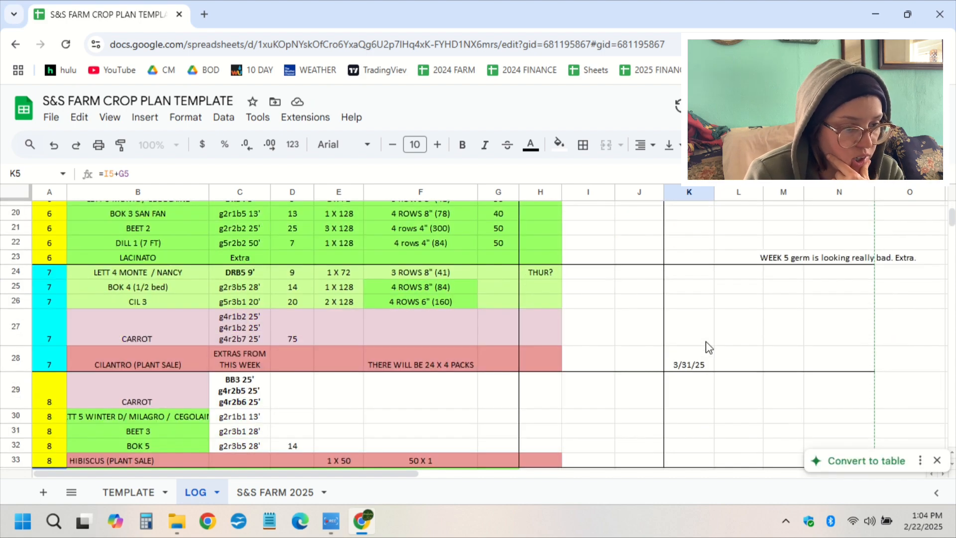
pyautogui.scroll(-3, 708, 348)
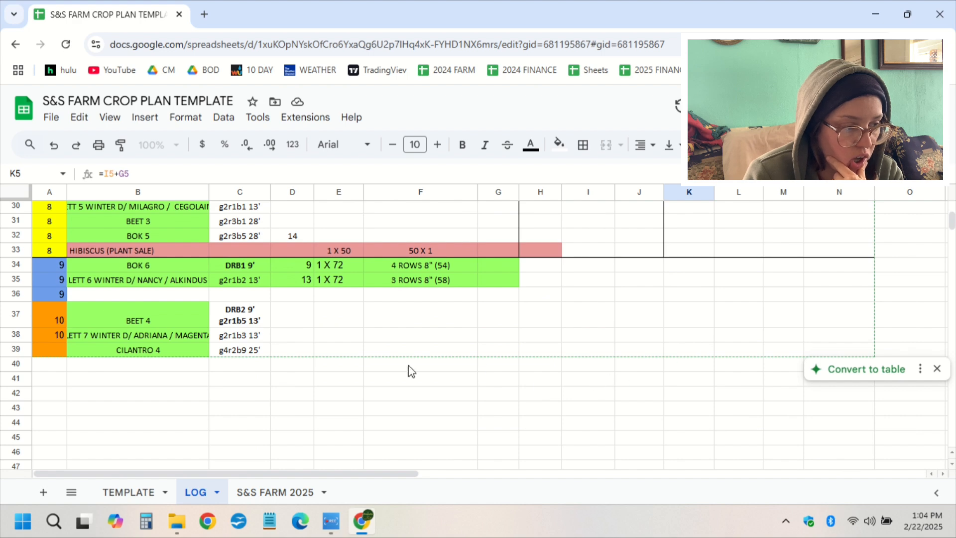
pyautogui.scroll(5, 100, 371)
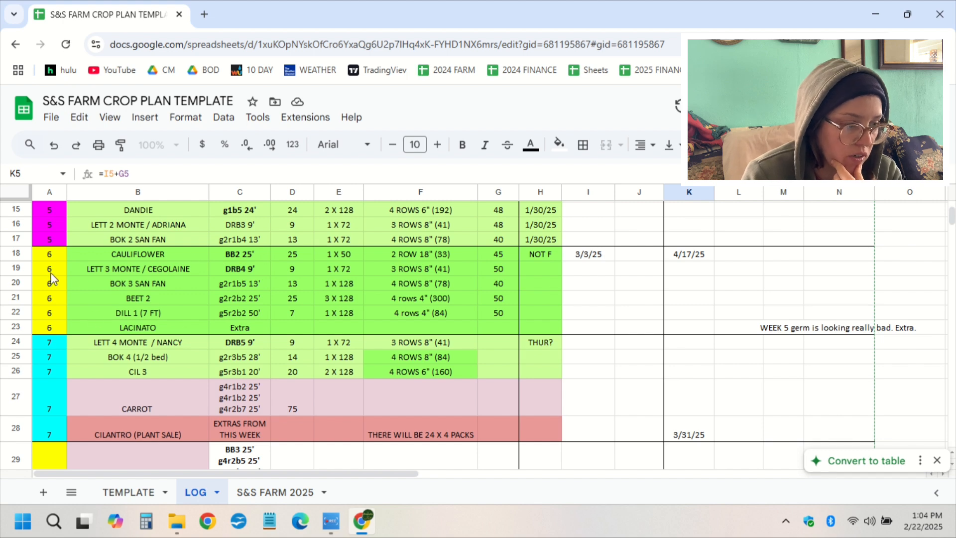
pyautogui.scroll(3, 190, 384)
pyautogui.scroll(3, 221, 383)
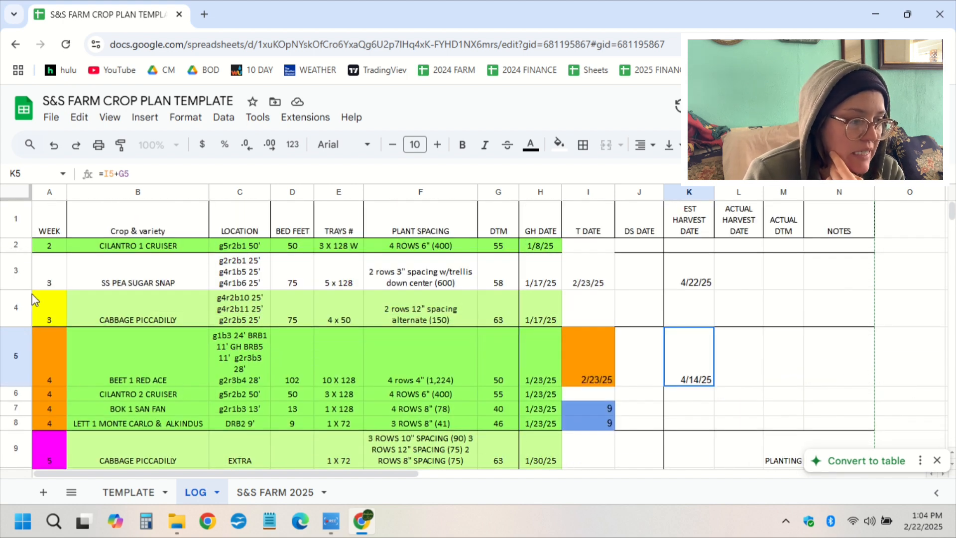
pyautogui.click(19, 311)
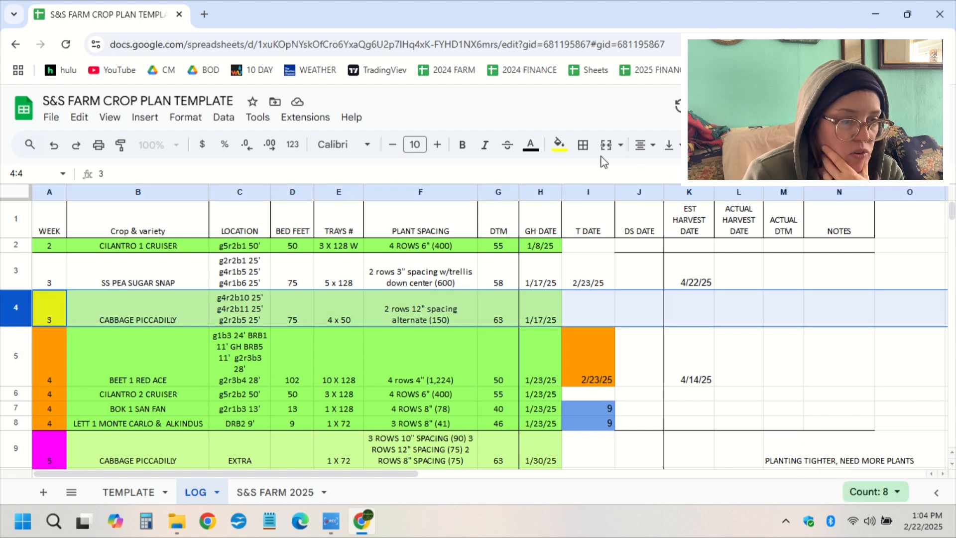
pyautogui.click(559, 144)
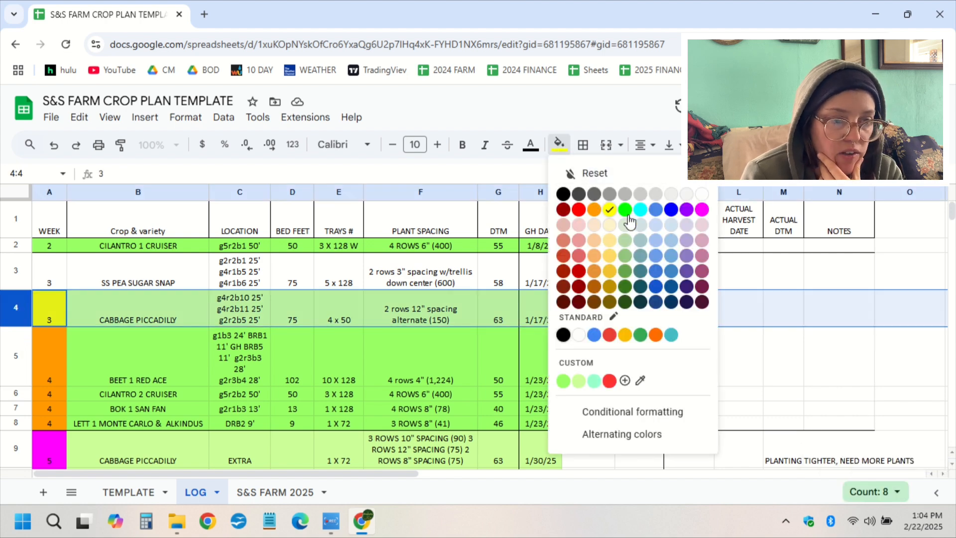
pyautogui.click(702, 194)
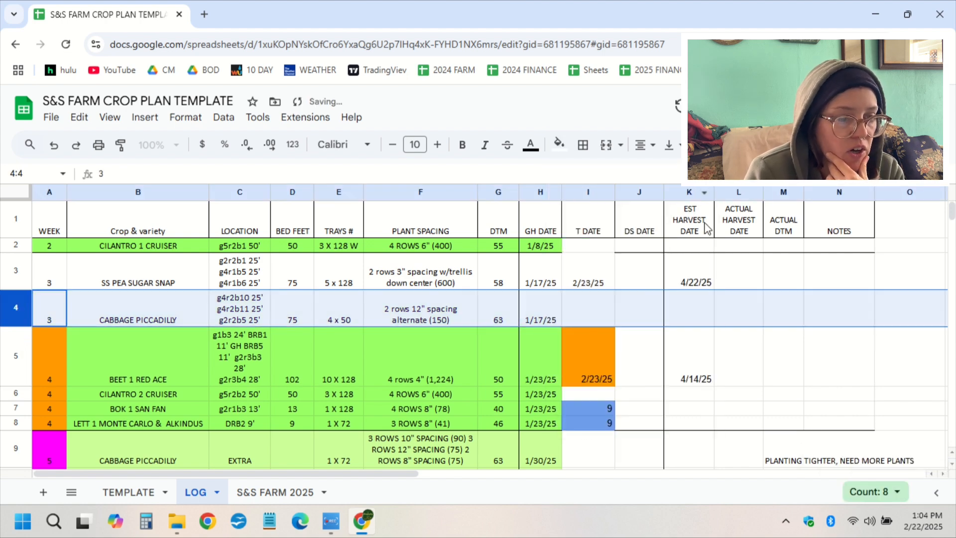
# Step: Clear the fill color of the week 2 CILANTRO 1 CRUISER row, row 2 of the LOG
pyautogui.click(597, 279)
pyautogui.write('2/23/25')
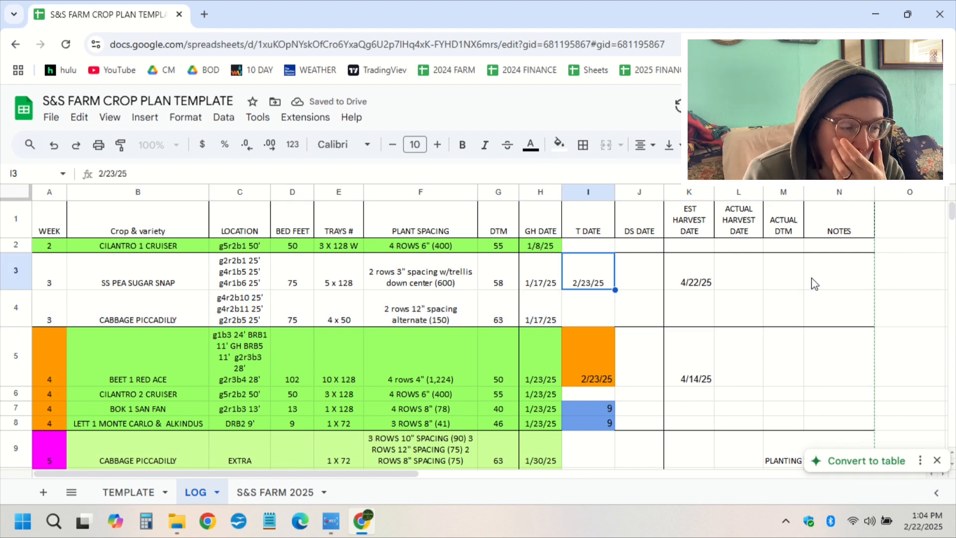
pyautogui.click(9, 244)
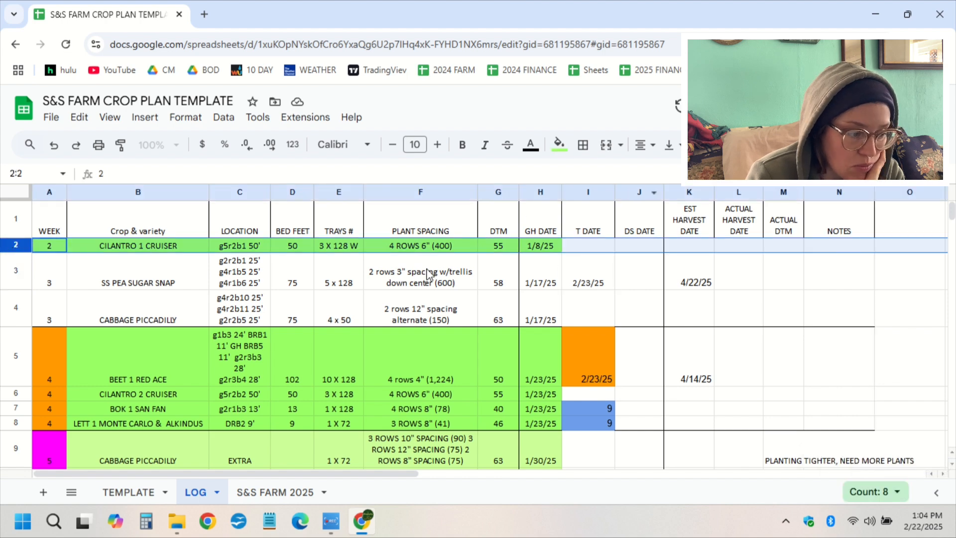
pyautogui.click(551, 148)
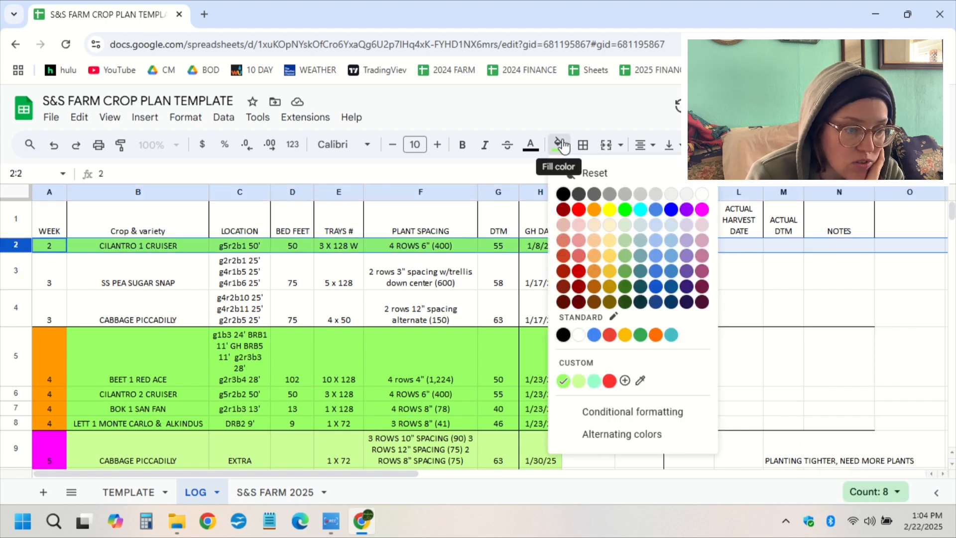
pyautogui.click(573, 173)
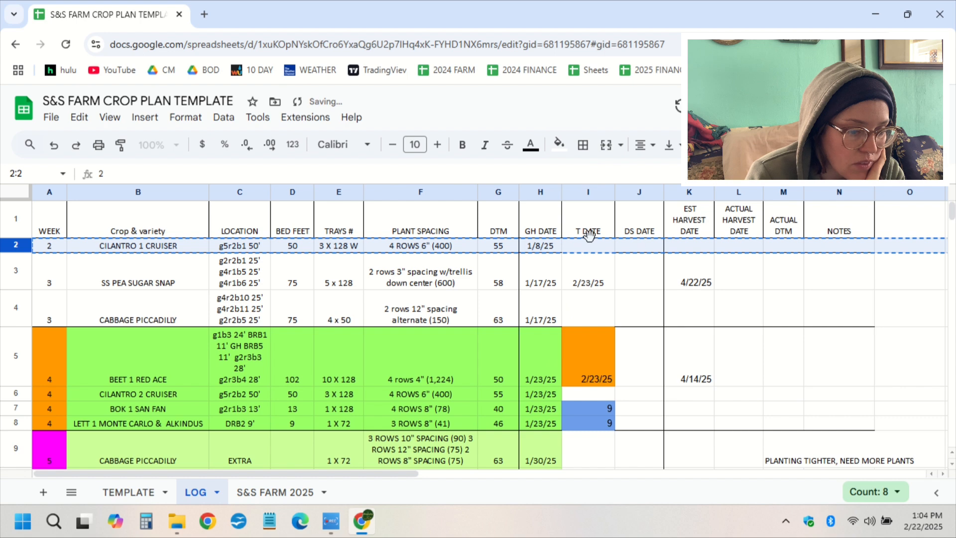
pyautogui.click(628, 265)
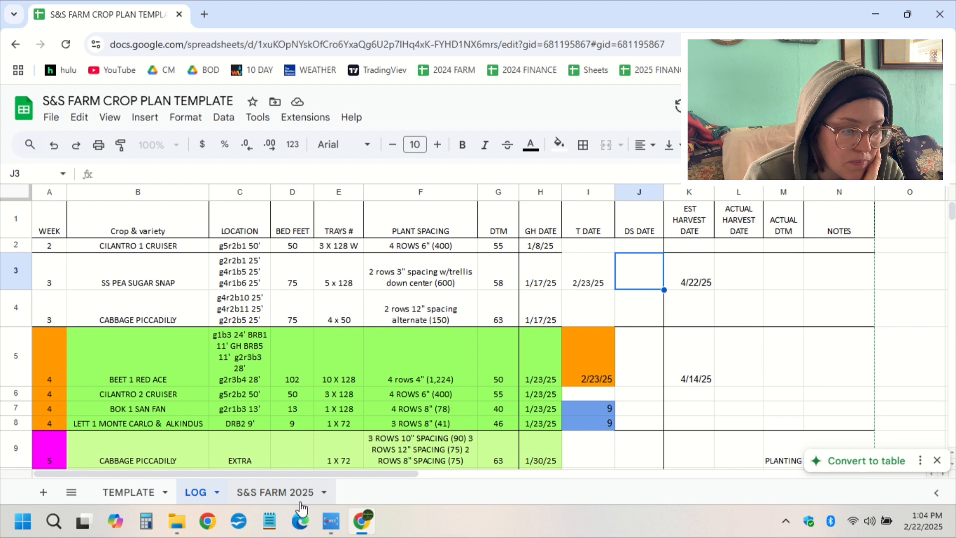
# Step: Examine bed DRB5 9' on S&S FARM 2025, comparing BEET 5 >>> (w12) with ! LETT 4, and select the week 12 column
pyautogui.click(117, 492)
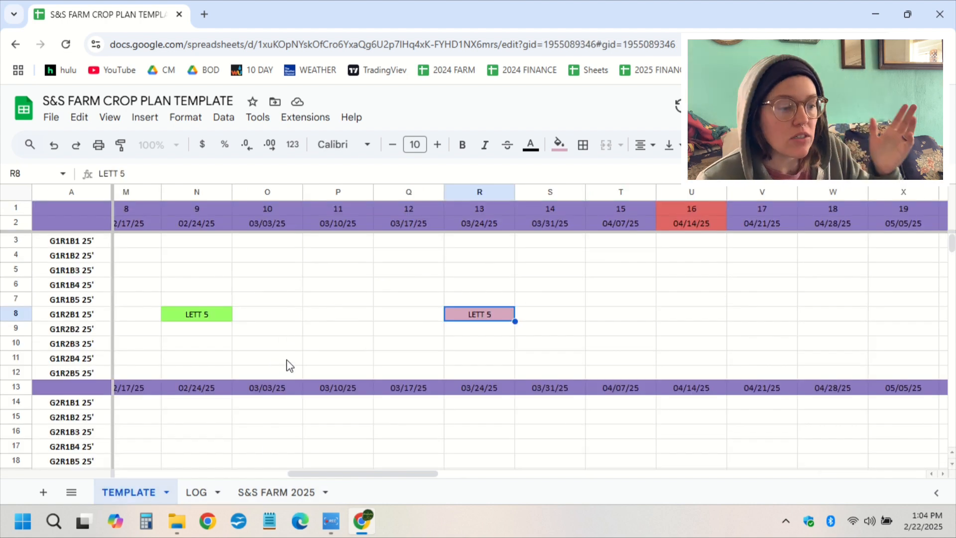
pyautogui.click(259, 492)
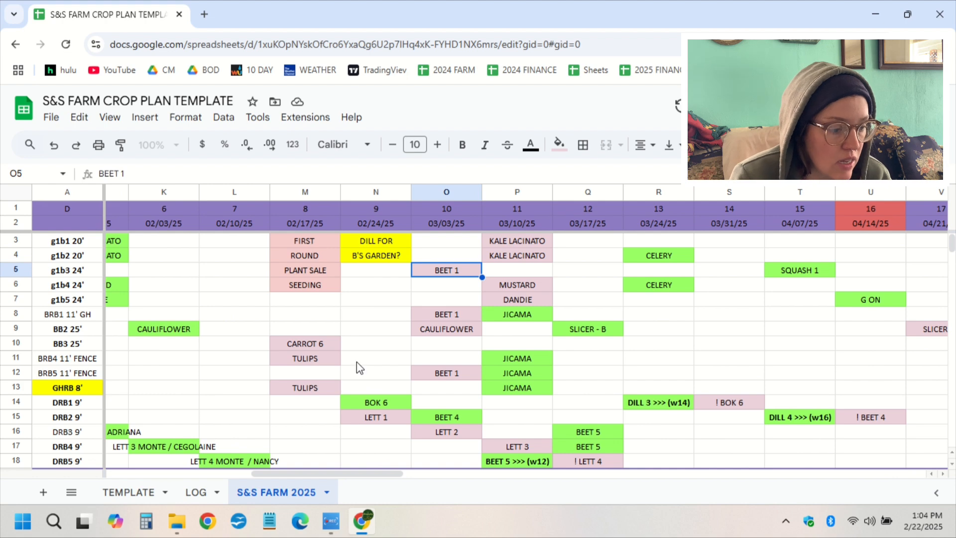
pyautogui.scroll(-3, 408, 389)
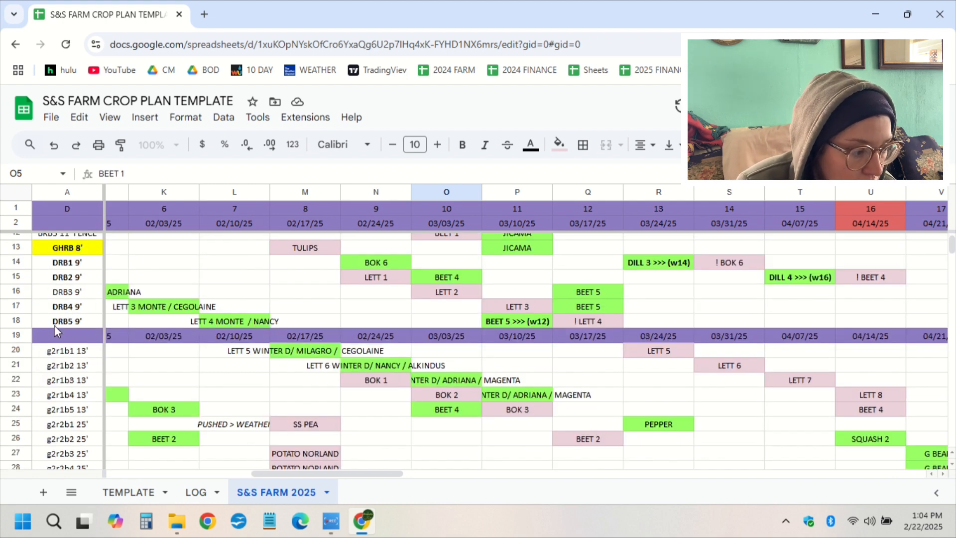
pyautogui.click(17, 321)
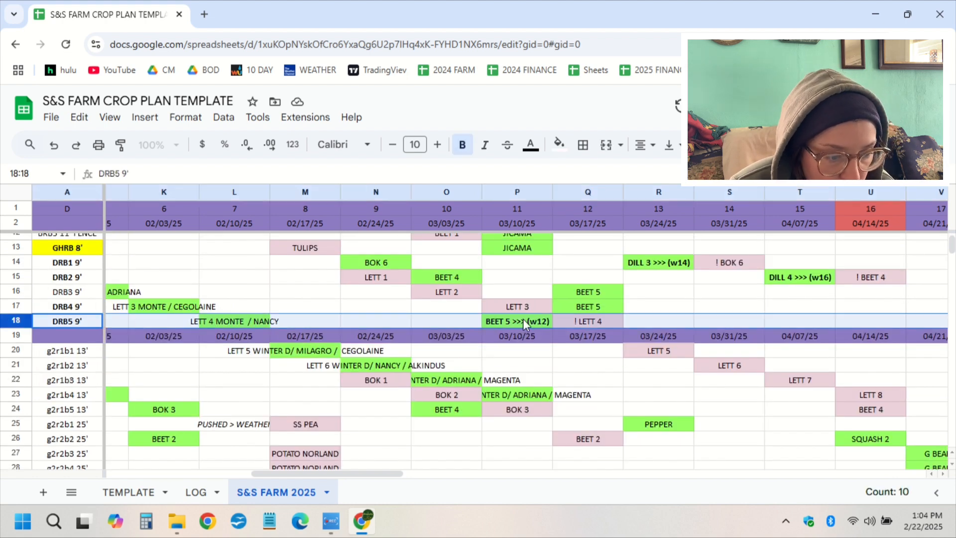
pyautogui.click(600, 321)
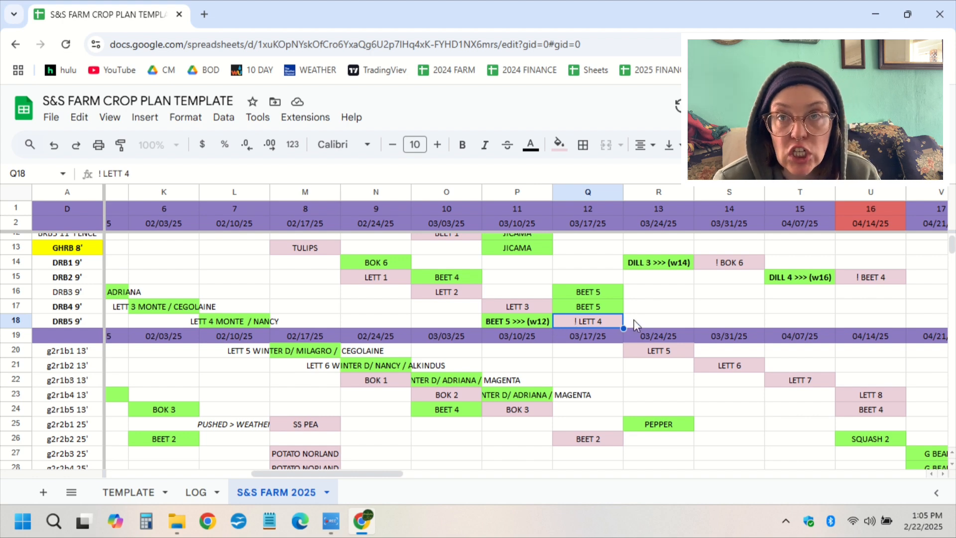
pyautogui.click(588, 193)
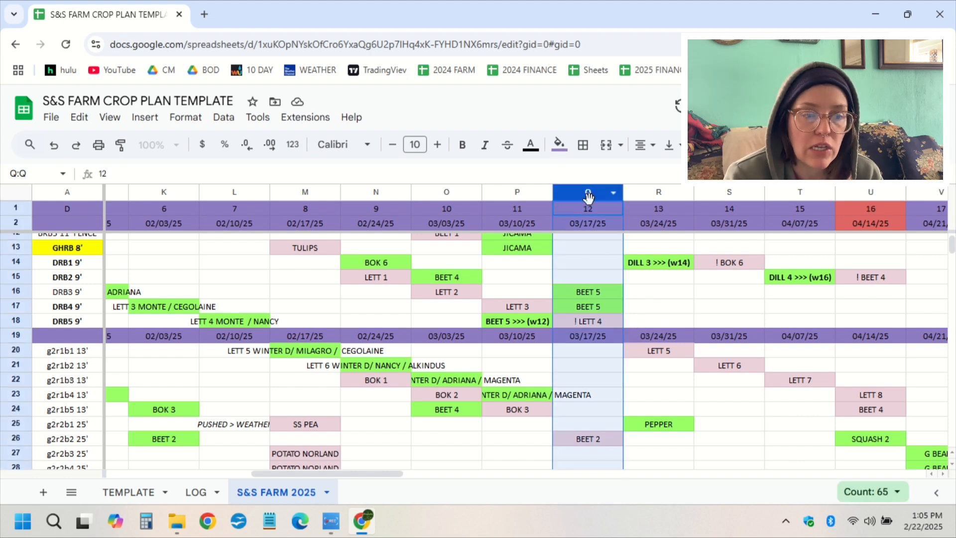